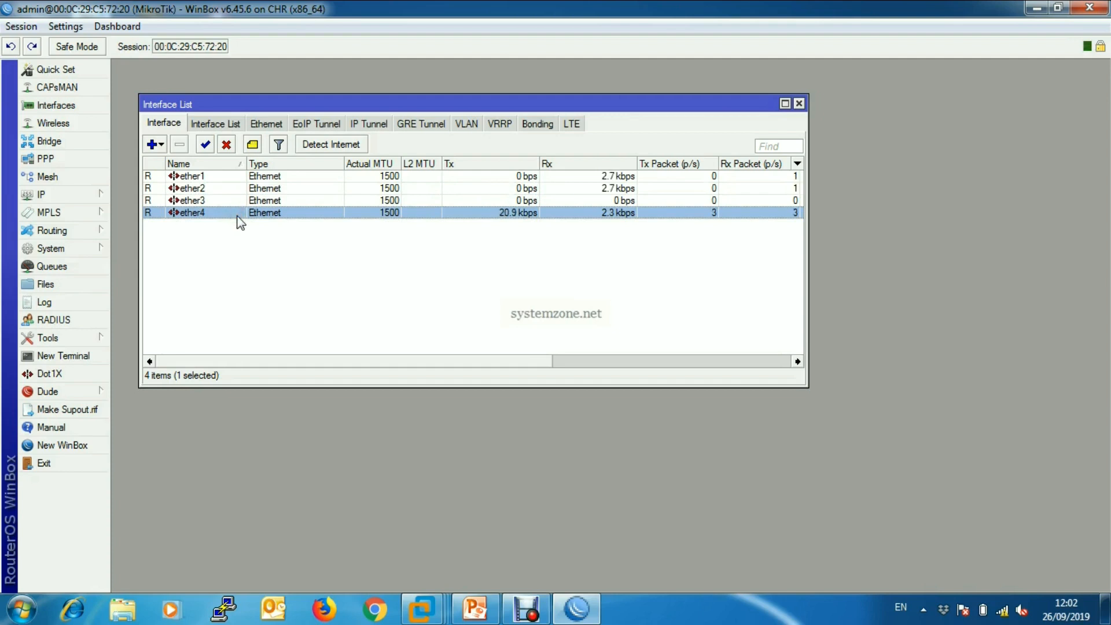
Rename the ether1 interface as WAN1 and save the change.
click(221, 175)
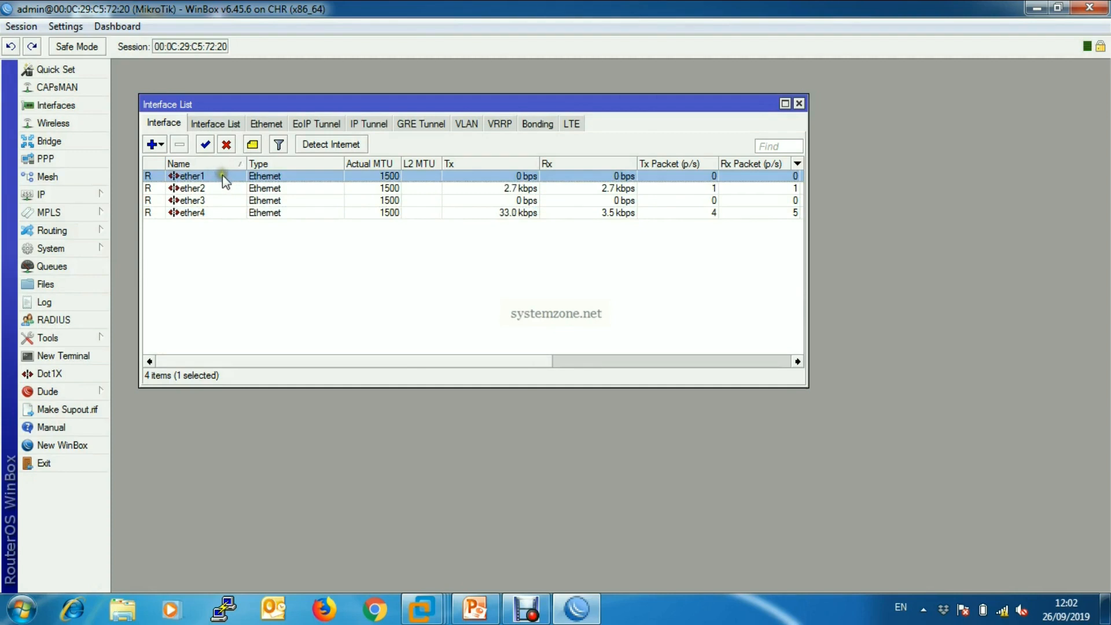
click(217, 175)
double_click(216, 175)
drag(574, 142, 565, 105)
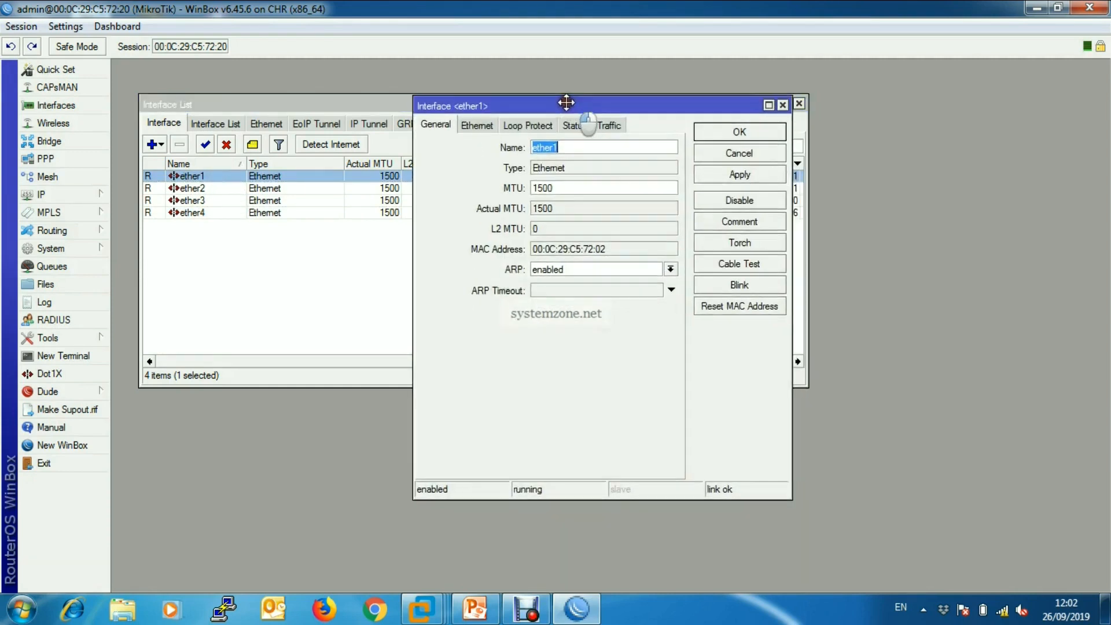
text(WA)
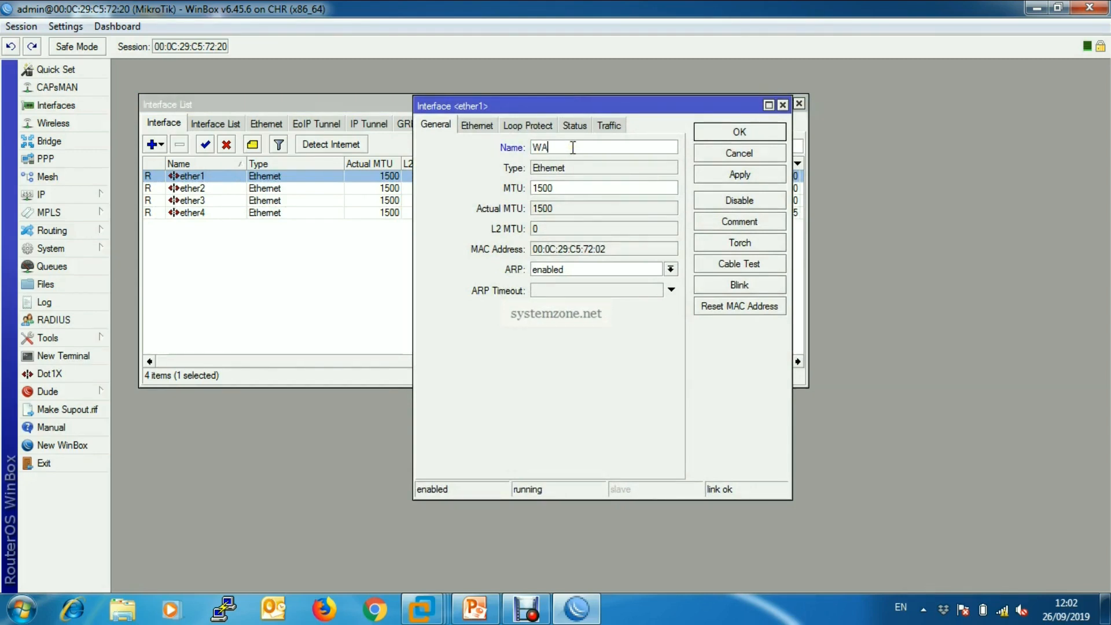
text(N1)
click(738, 174)
click(737, 132)
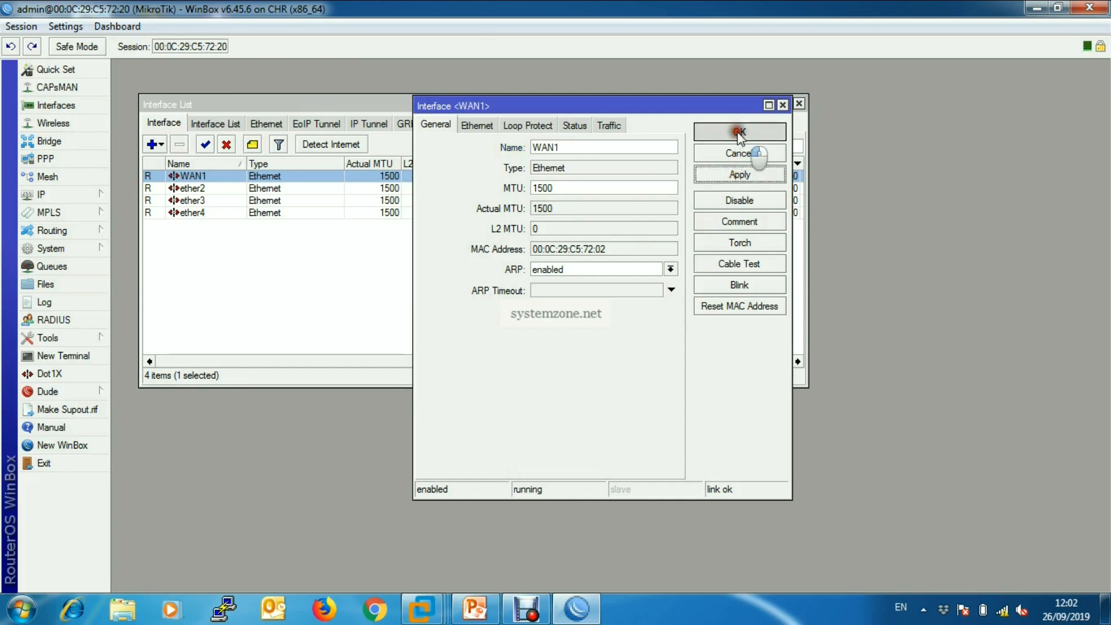
Rename the ether2 interface as WAN2 and save the change.
double_click(204, 188)
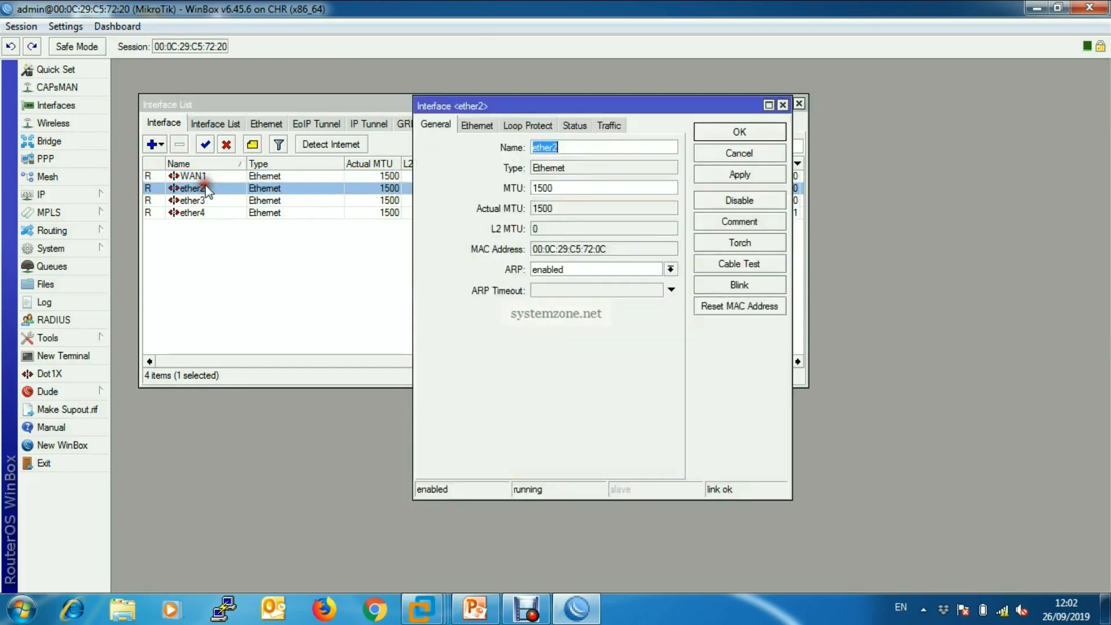
text(W)
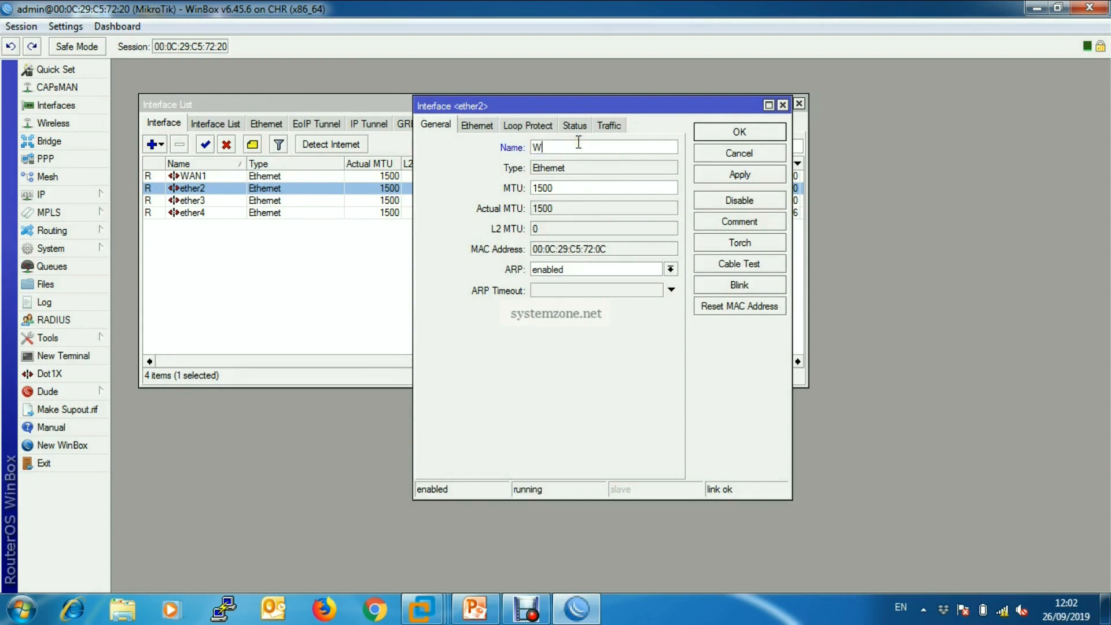
text(AN2)
click(739, 174)
click(743, 136)
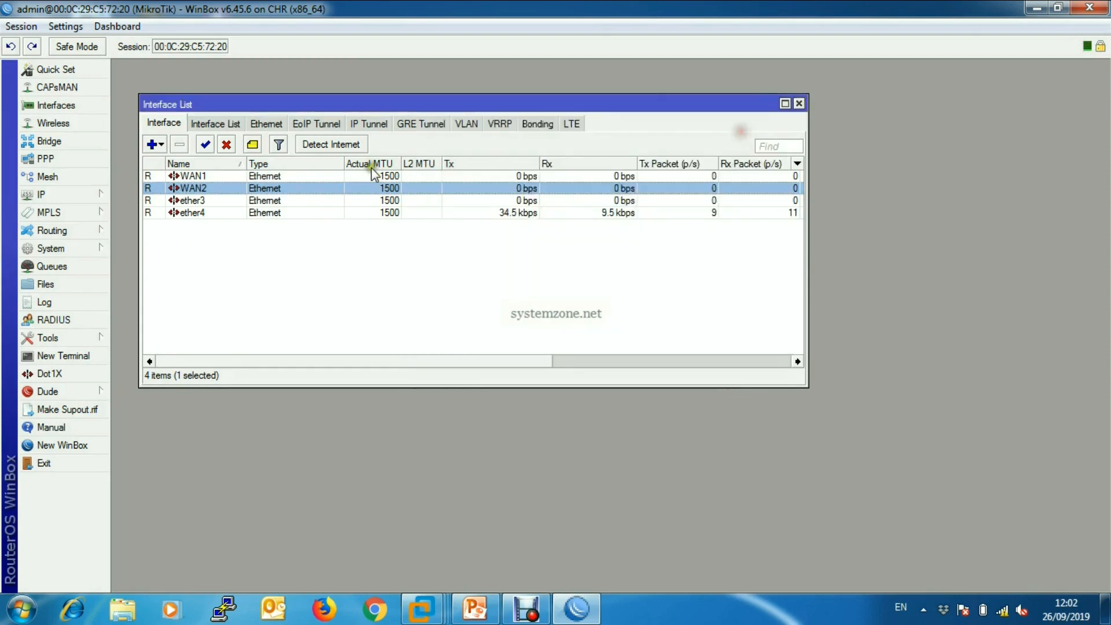
Rename the ether3 interface as WAN3 and save the change.
double_click(196, 200)
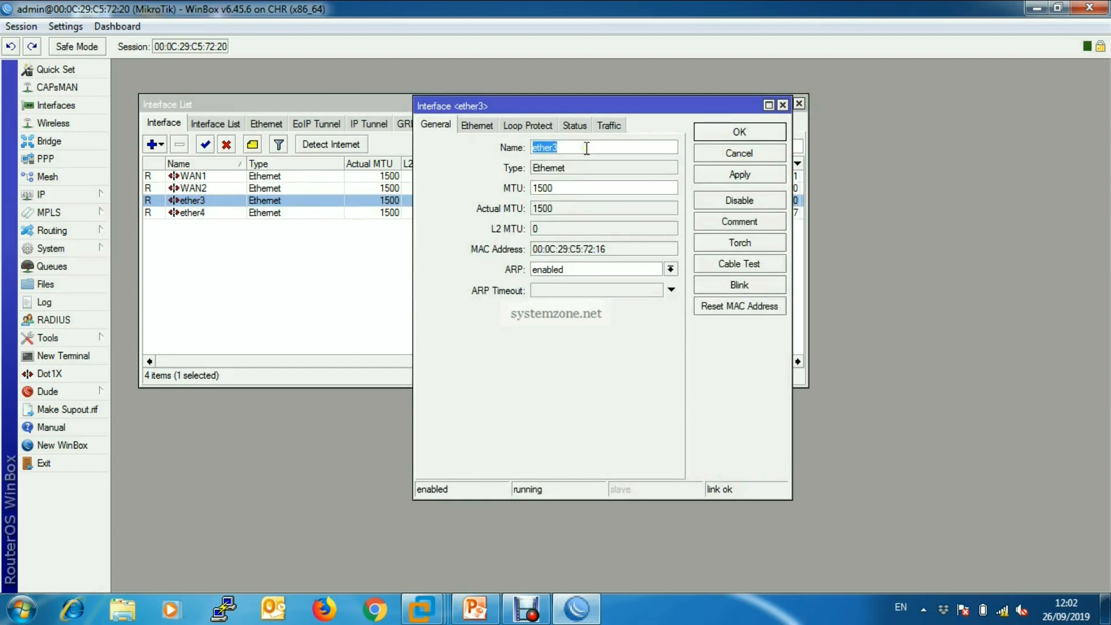
text(WAN3)
click(733, 173)
click(735, 132)
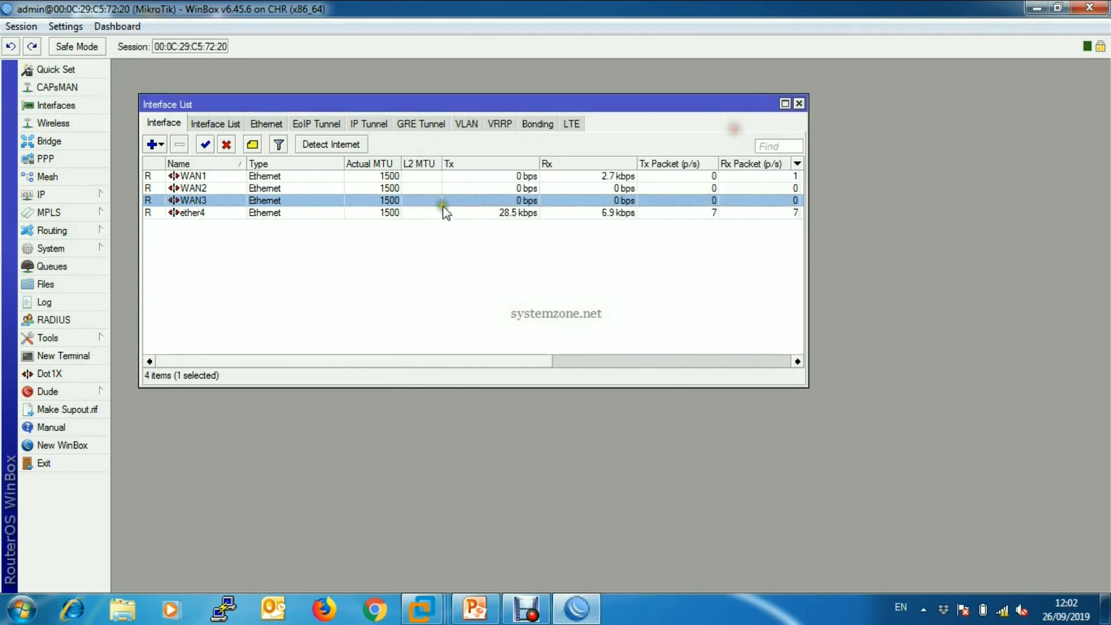
Rename the ether4 interface as LAN and save the change.
click(258, 214)
double_click(259, 214)
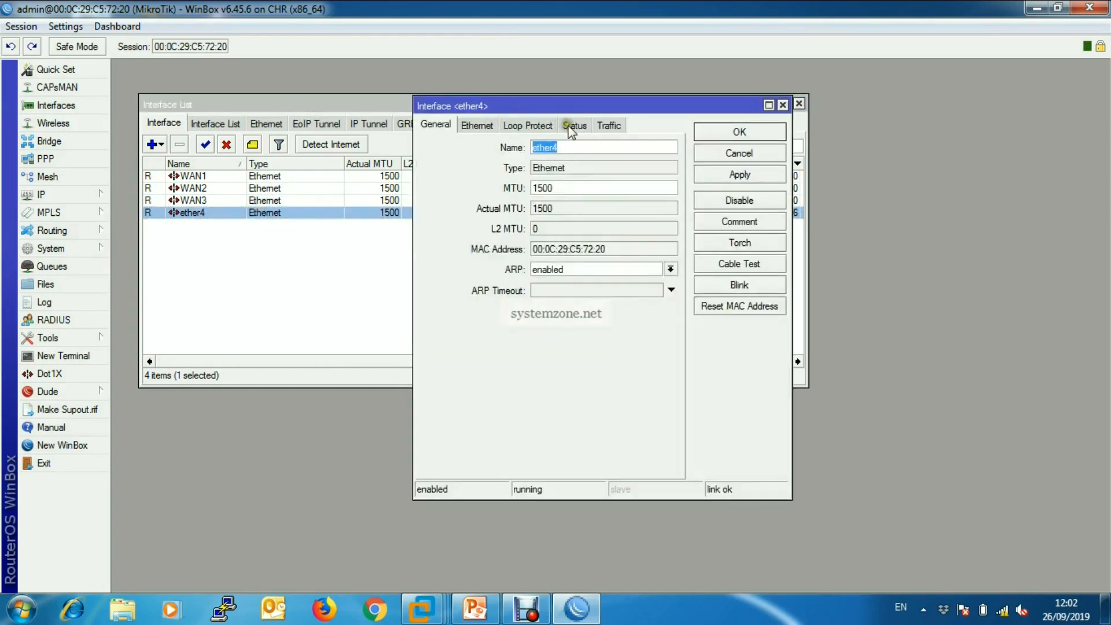
text(LAN)
click(710, 175)
click(717, 132)
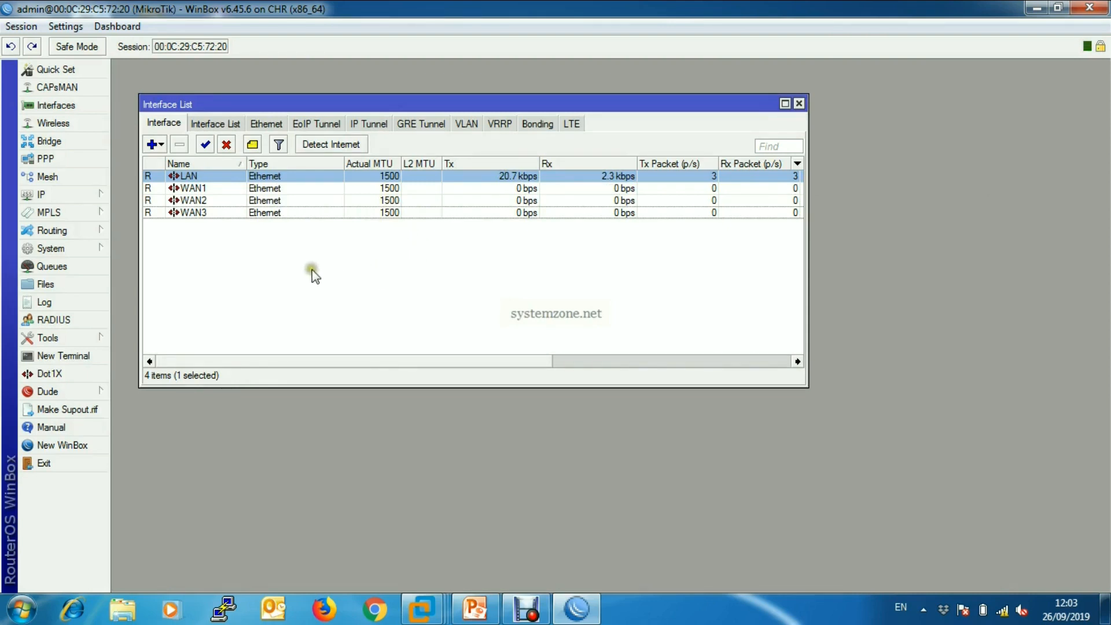
click(229, 269)
Start a new PPPoE Client interface in PPP and show its general settings.
click(74, 167)
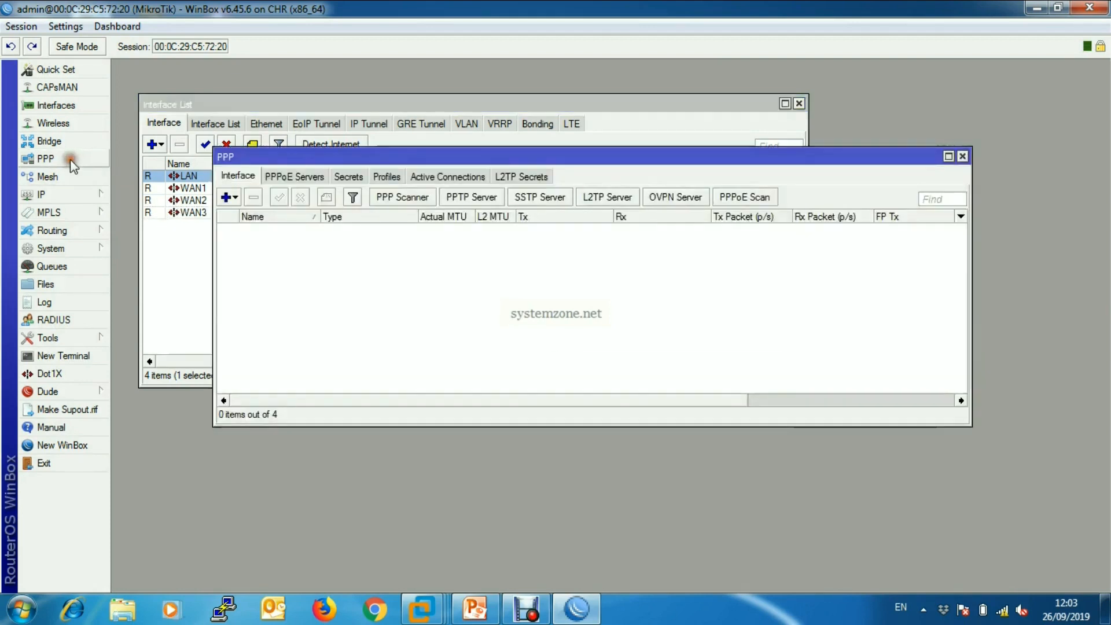
drag(463, 157, 415, 123)
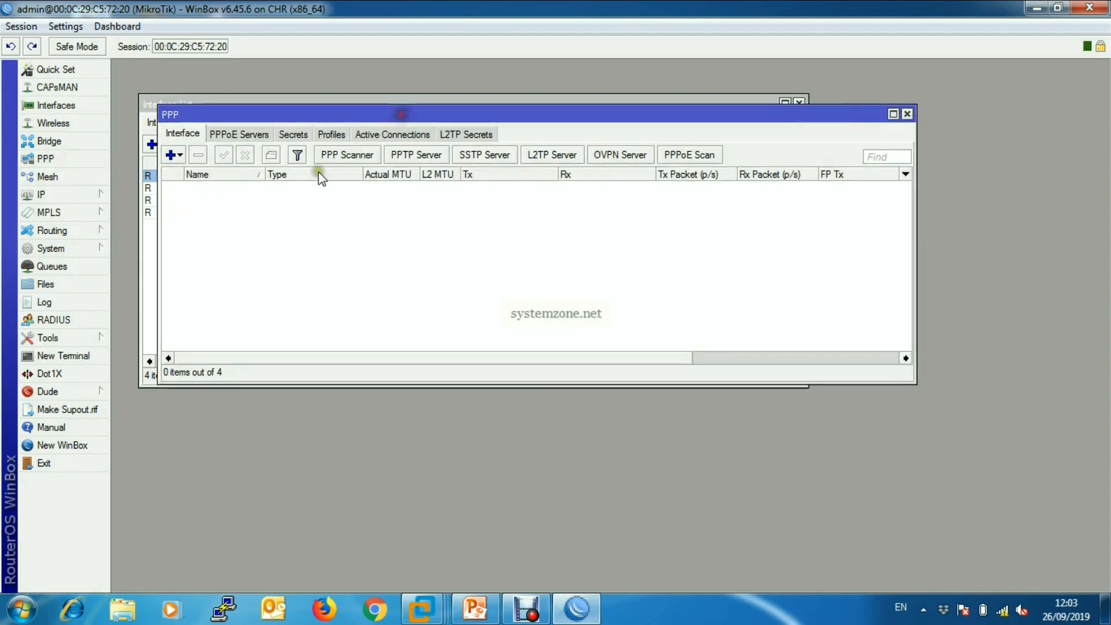
click(173, 155)
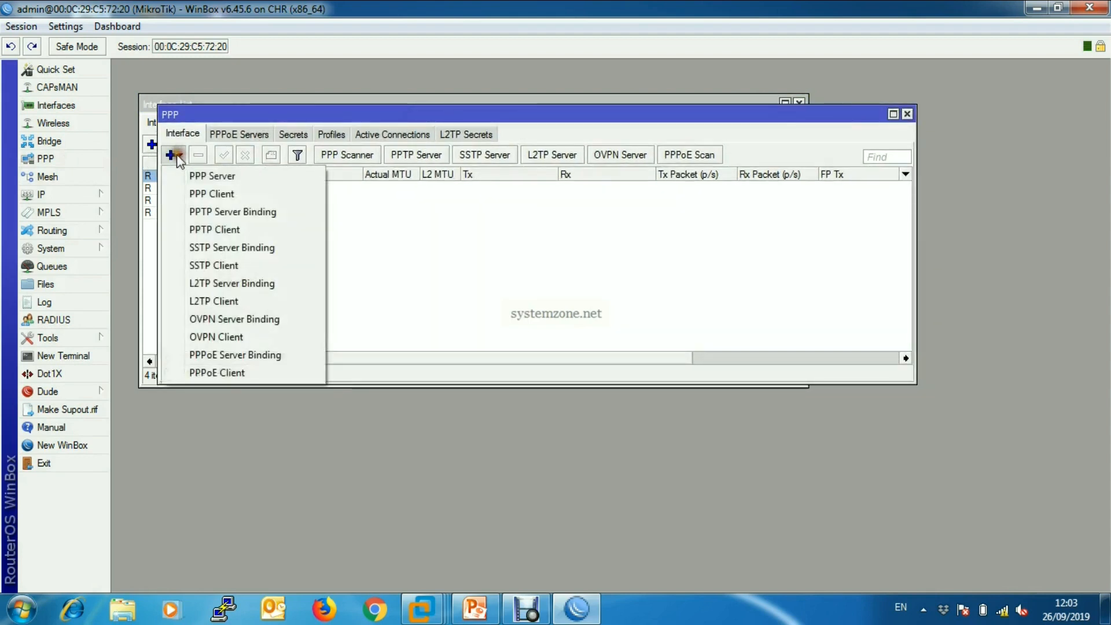
click(216, 373)
drag(438, 70, 480, 74)
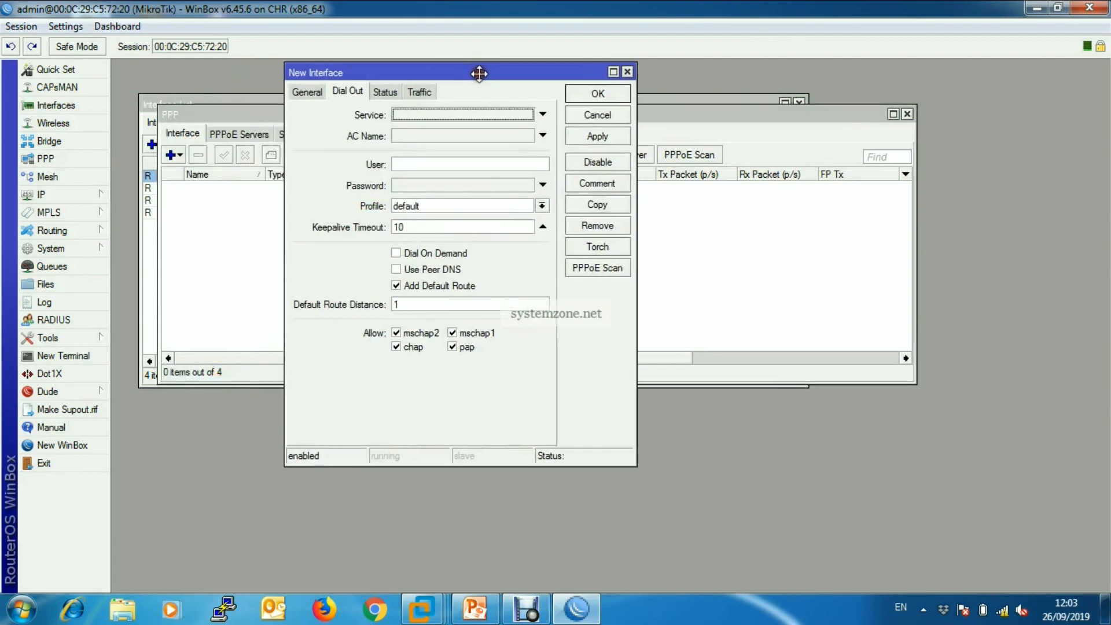
click(300, 92)
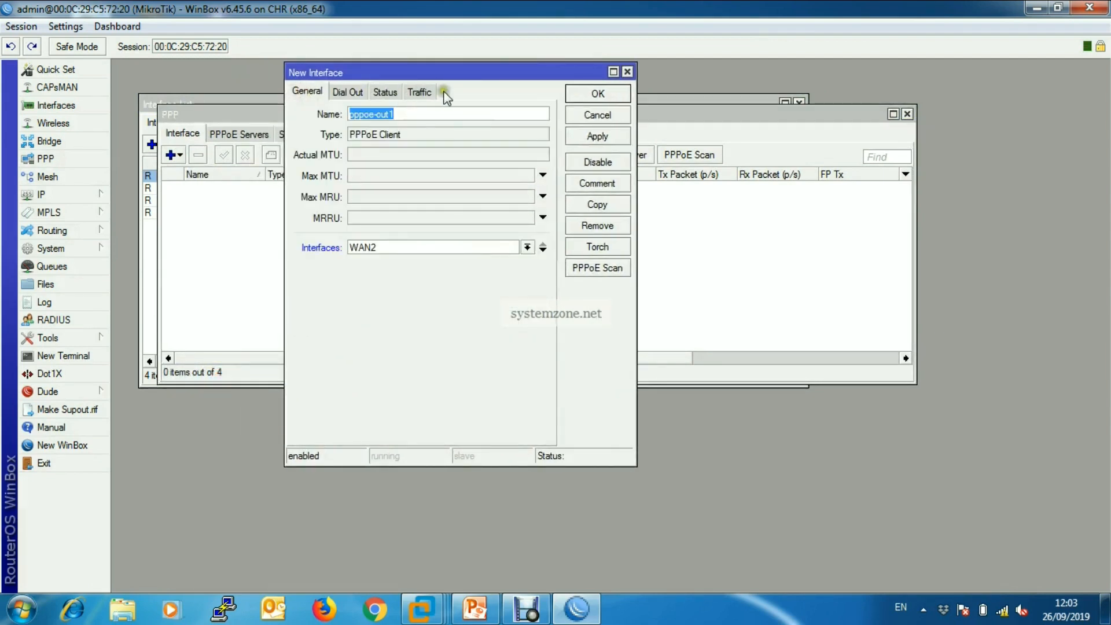
Run a PPPoE Scan on interface WAN1 and select the service found there.
click(595, 270)
click(596, 269)
drag(596, 204, 471, 102)
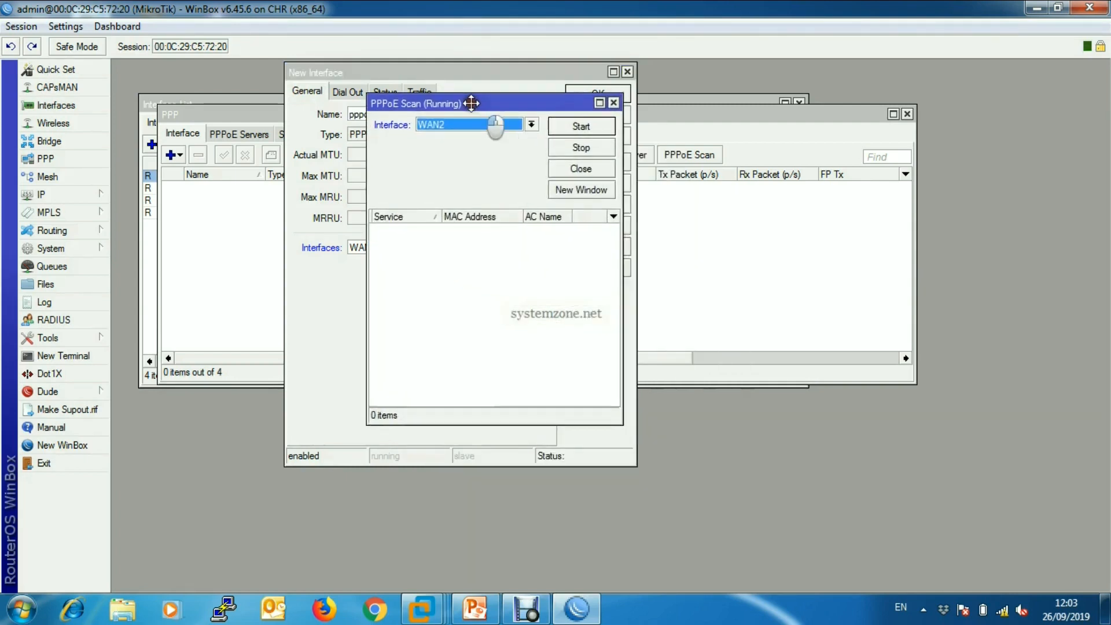
click(531, 124)
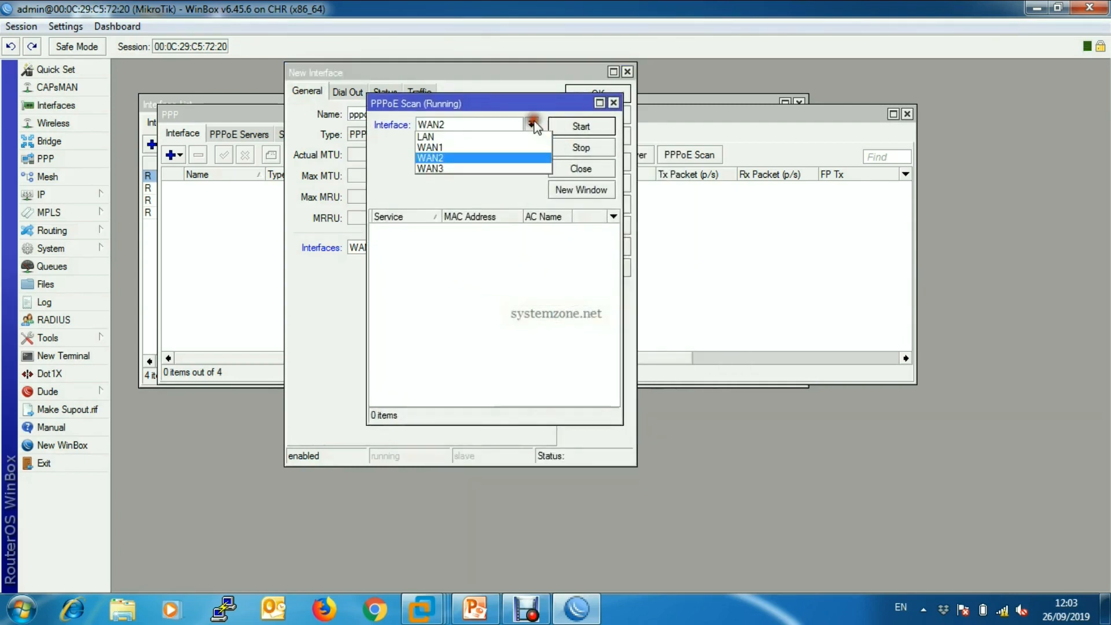
click(467, 149)
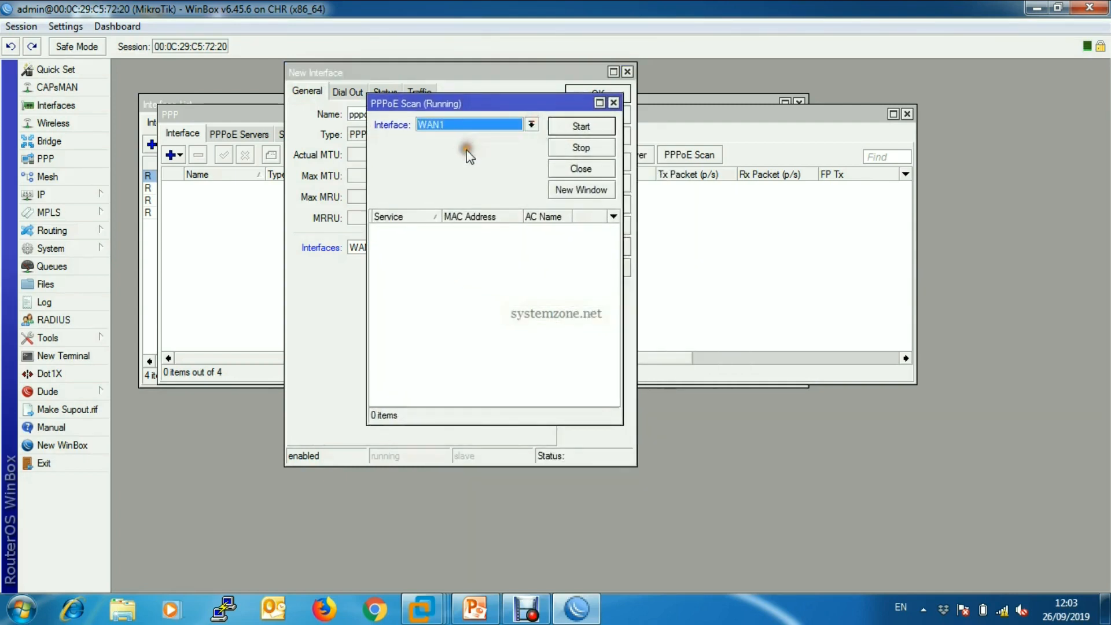
click(581, 126)
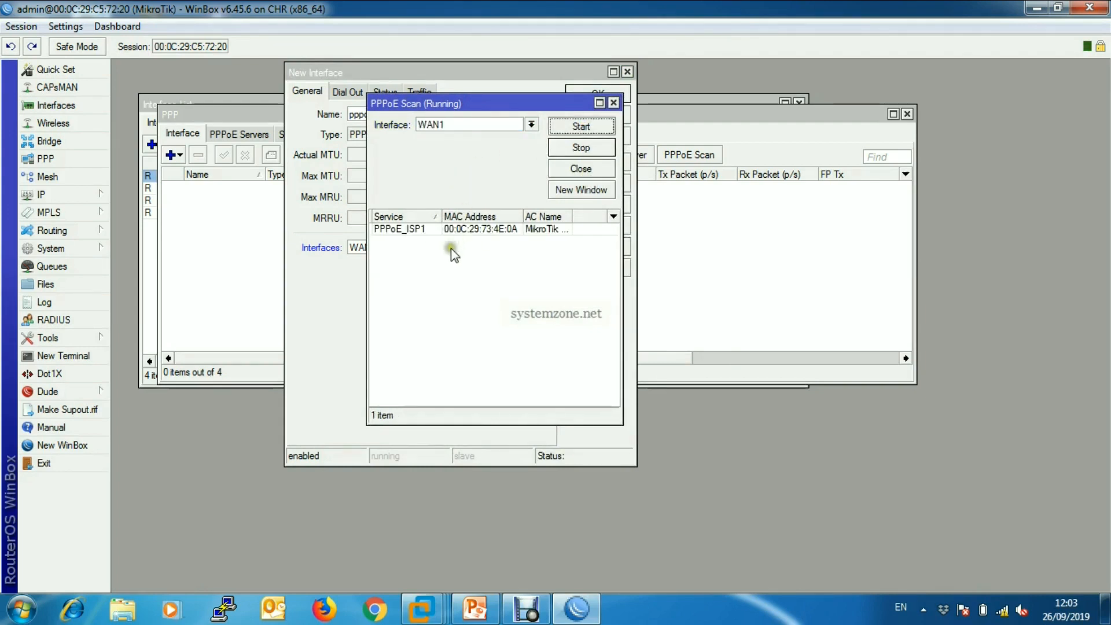
click(396, 229)
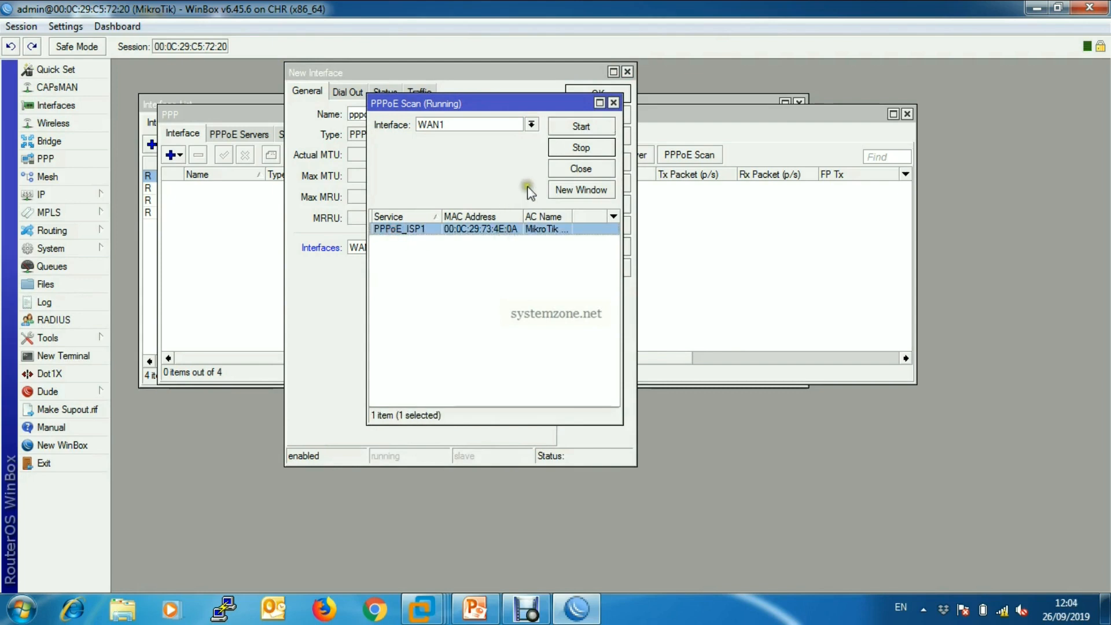
Run the PPPoE Scan on interface WAN2 and close the scan.
click(531, 124)
click(485, 162)
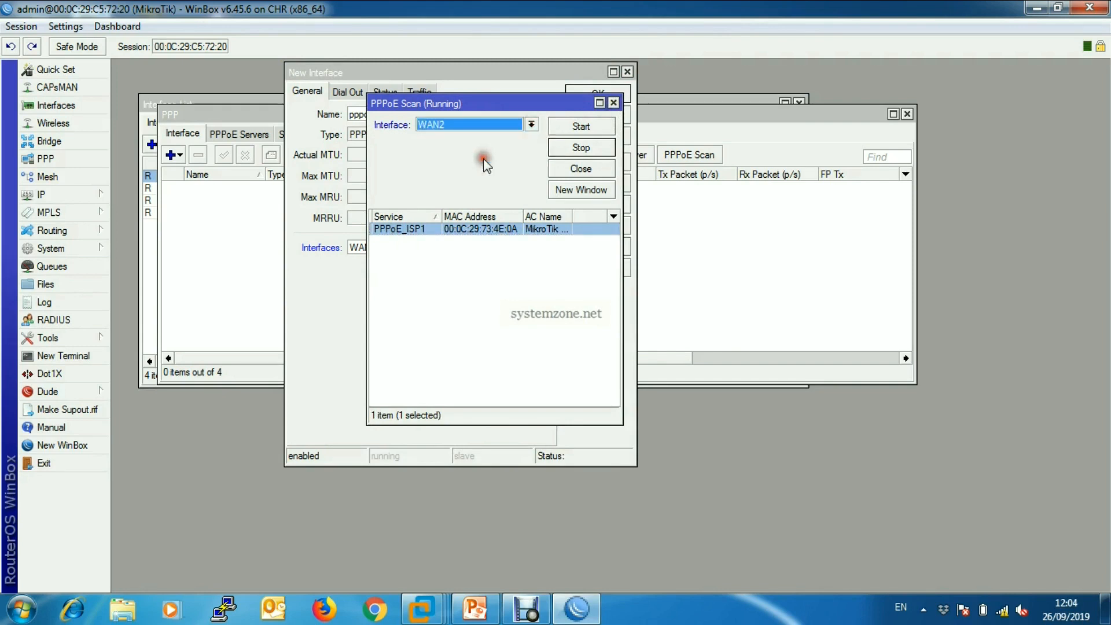
click(596, 125)
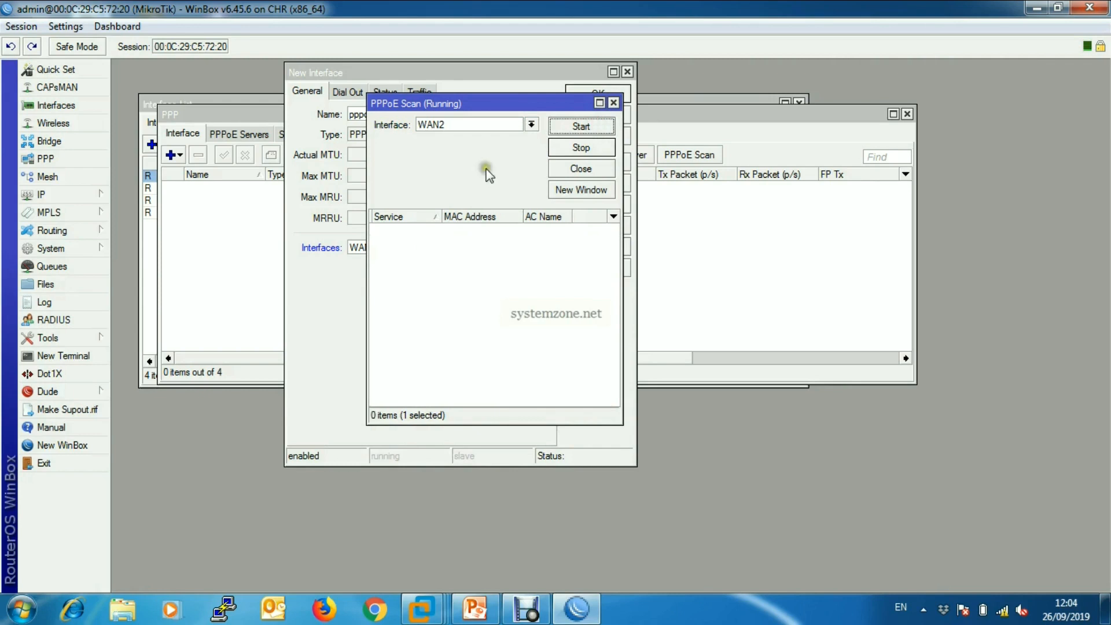
click(614, 103)
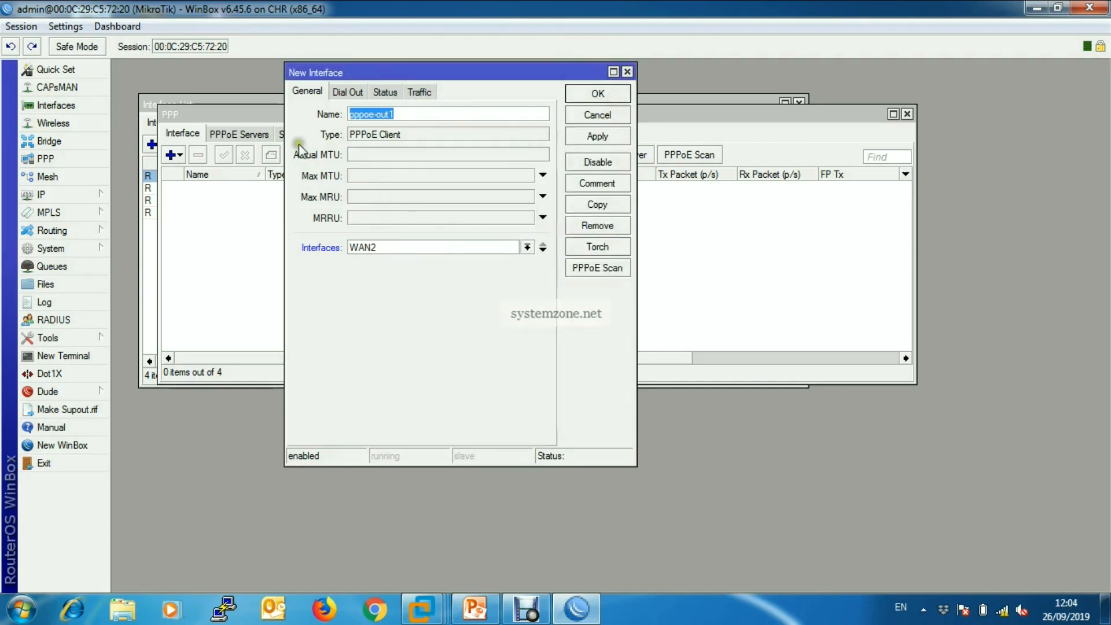
Name the new PPPoE client pppoe-wan1 and assign it to interface WAN1.
click(422, 114)
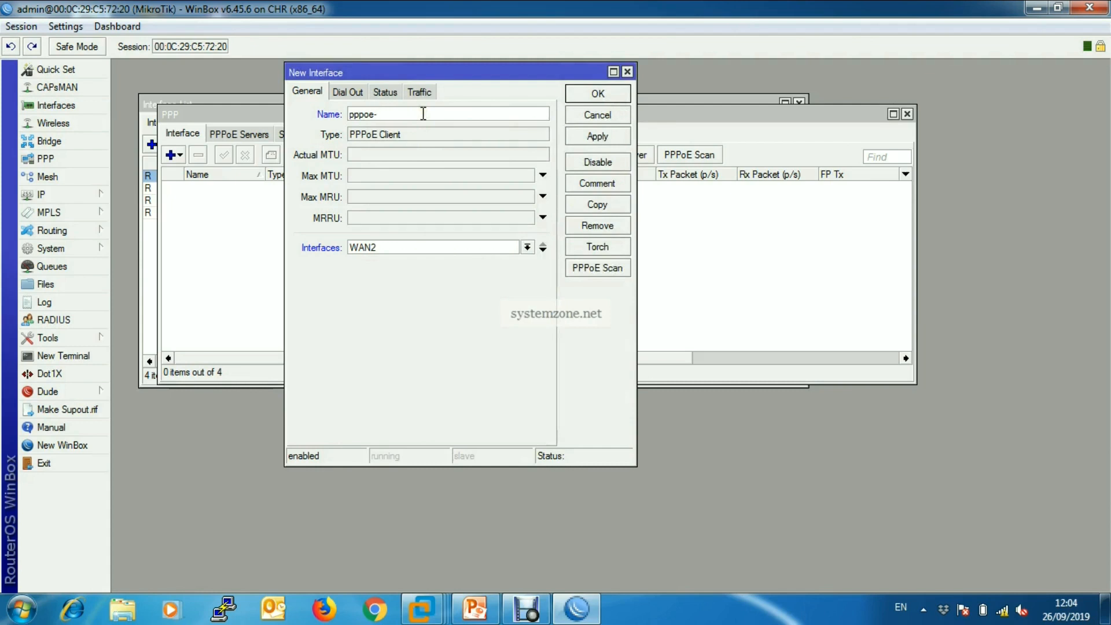
text(wan1)
click(528, 248)
click(460, 271)
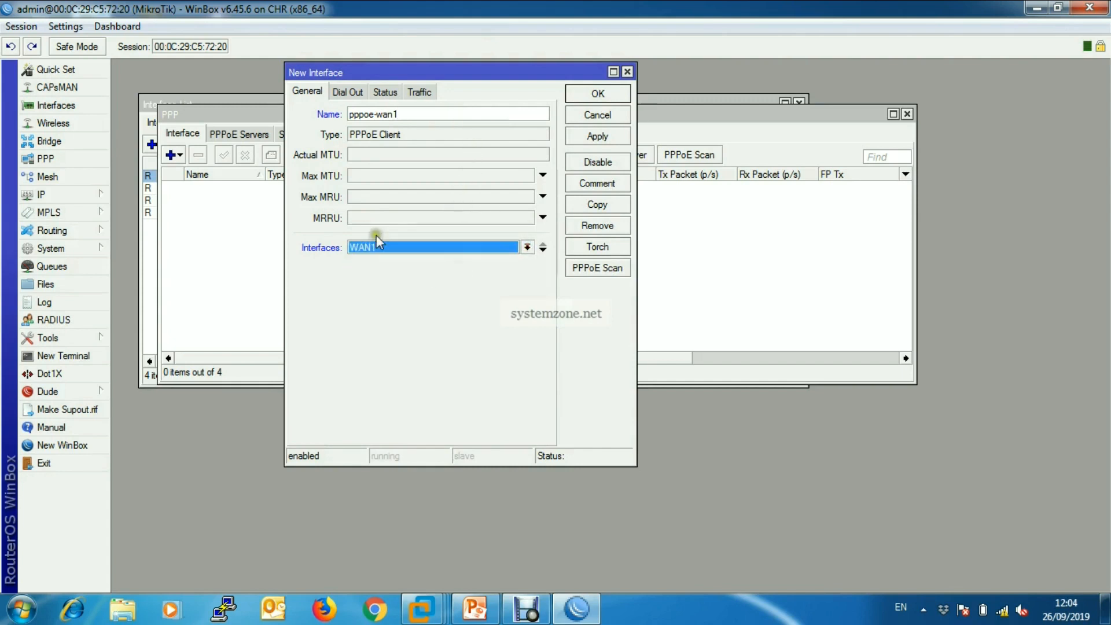
Set the dial-out user to wan1, enter the password, disable Add Default Route and apply the PPPoE client.
click(357, 93)
click(416, 165)
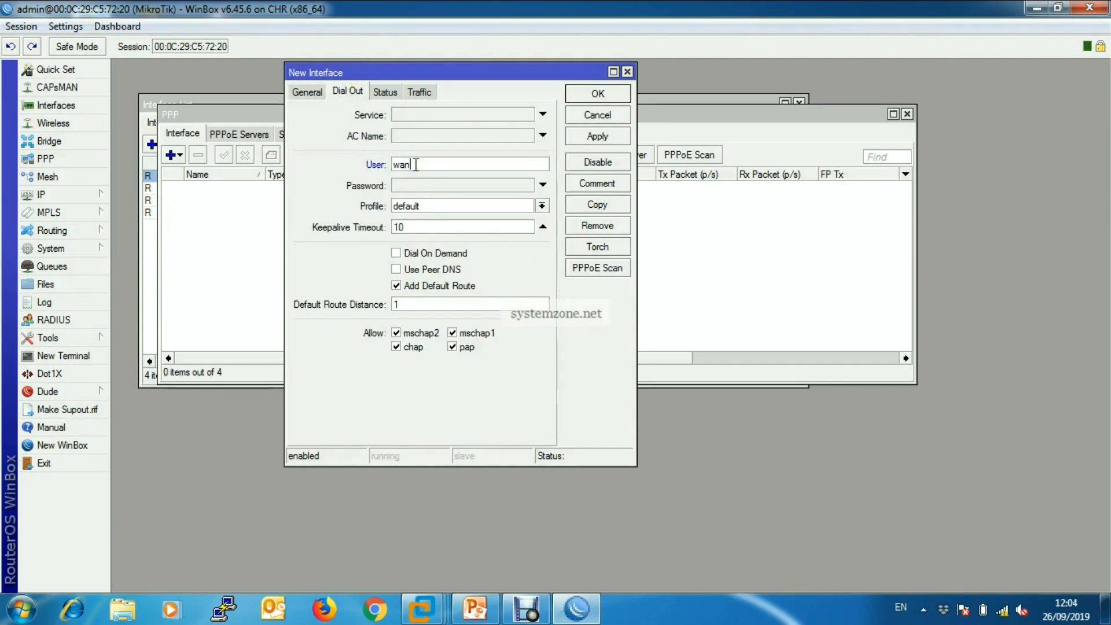
click(431, 185)
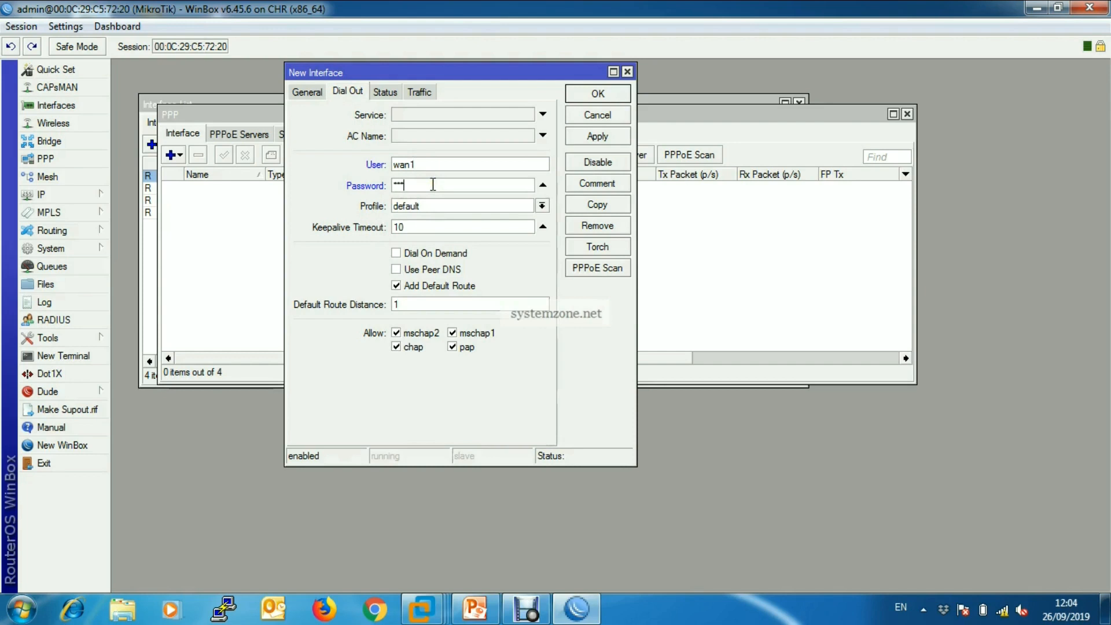
click(399, 288)
click(398, 285)
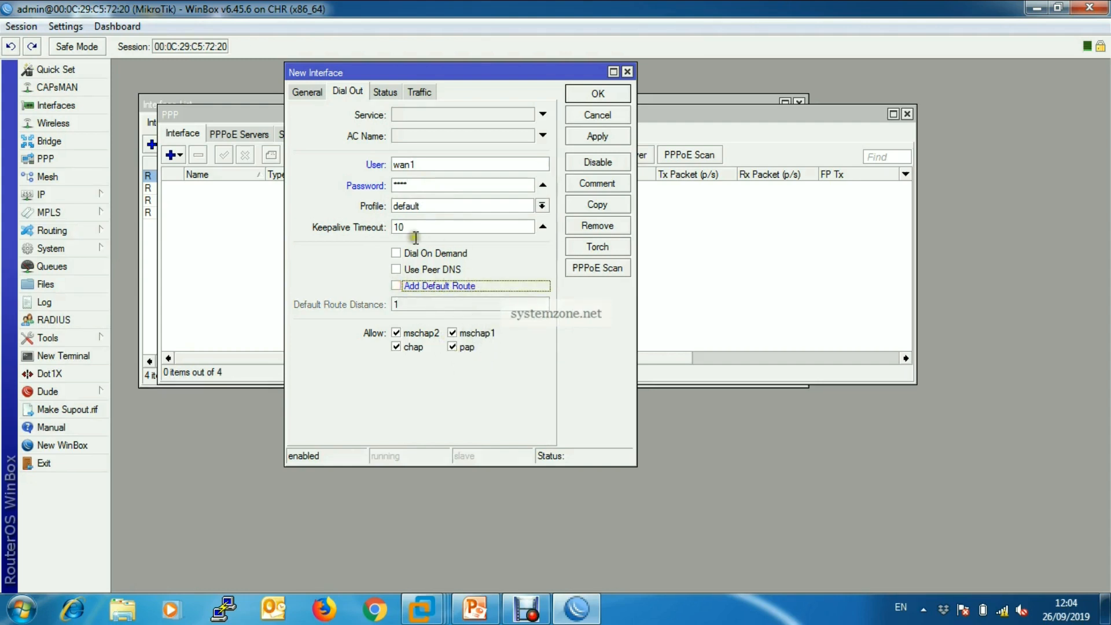
click(597, 137)
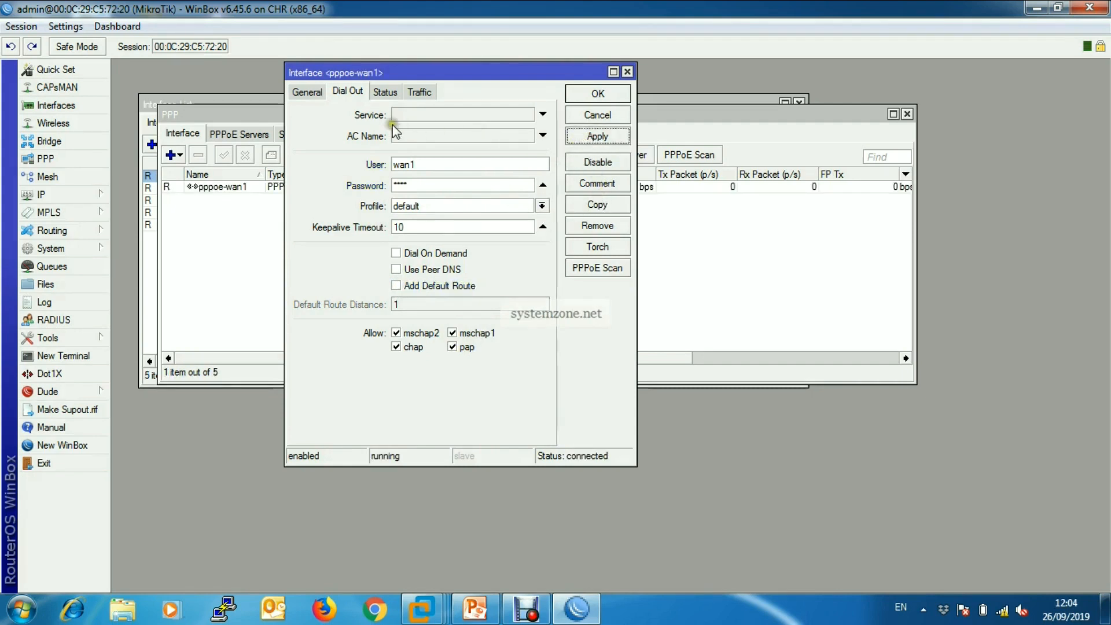
Copy the pppoe-wan1 client, name the copy pppoe-wan2 and assign it to interface WAN2.
click(602, 204)
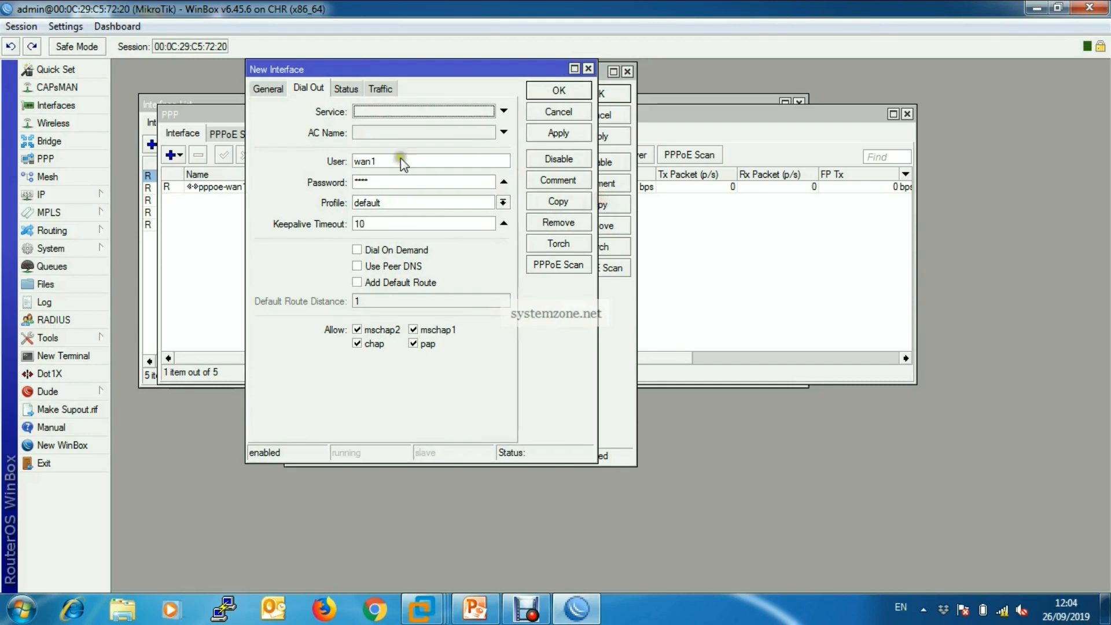
click(268, 90)
click(371, 110)
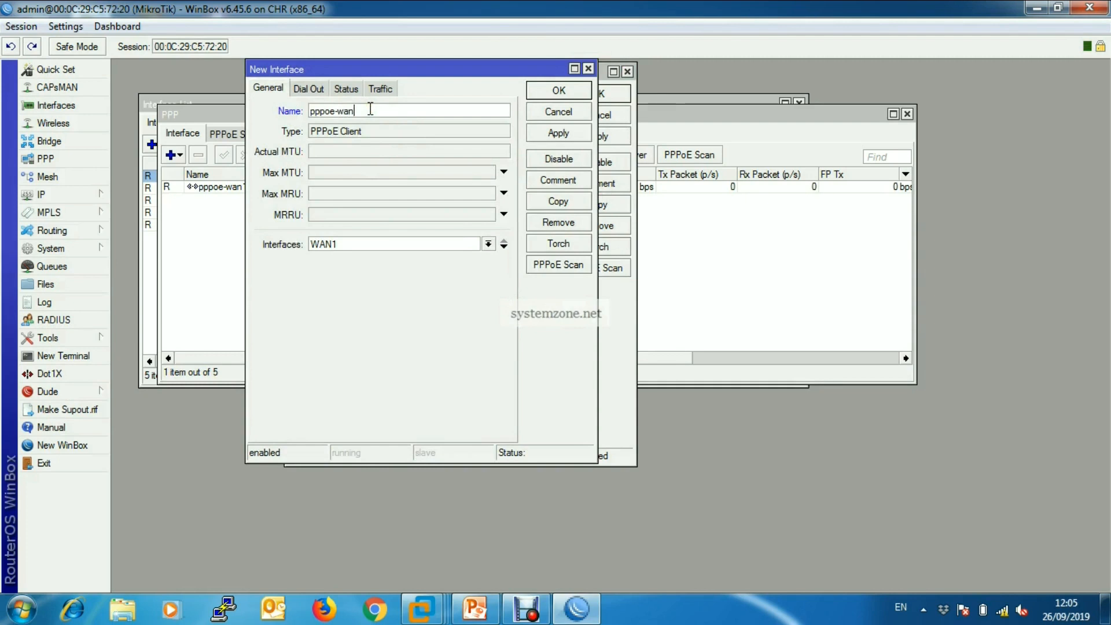
text(wan2)
click(487, 243)
click(414, 279)
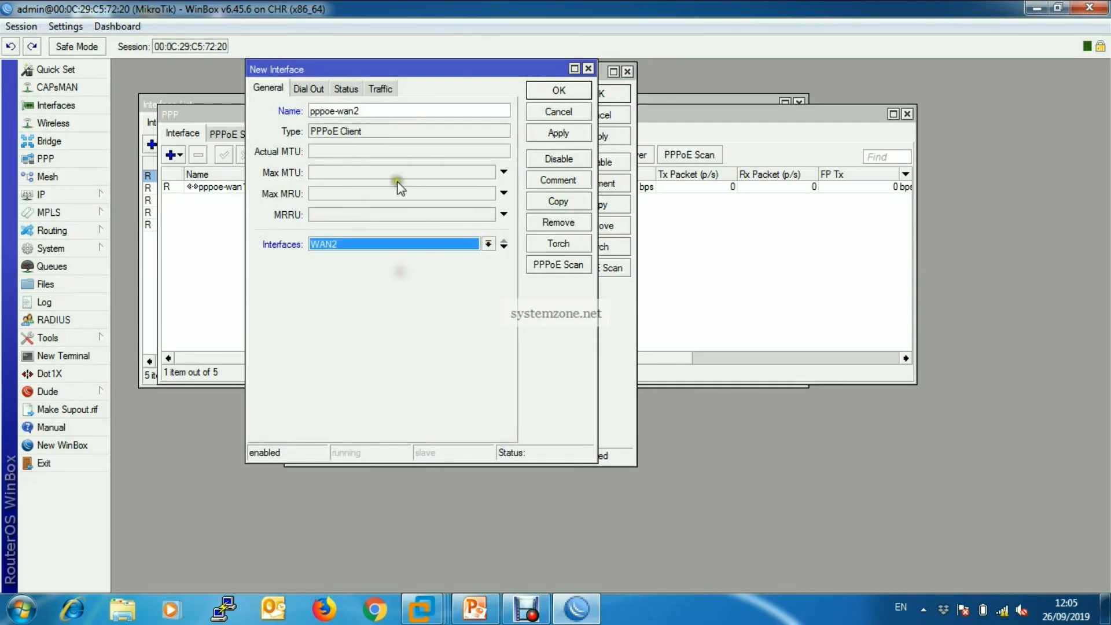
Set the copied client's dial-out user to wan2, enter its password and save the new PPPoE client.
click(309, 89)
click(391, 162)
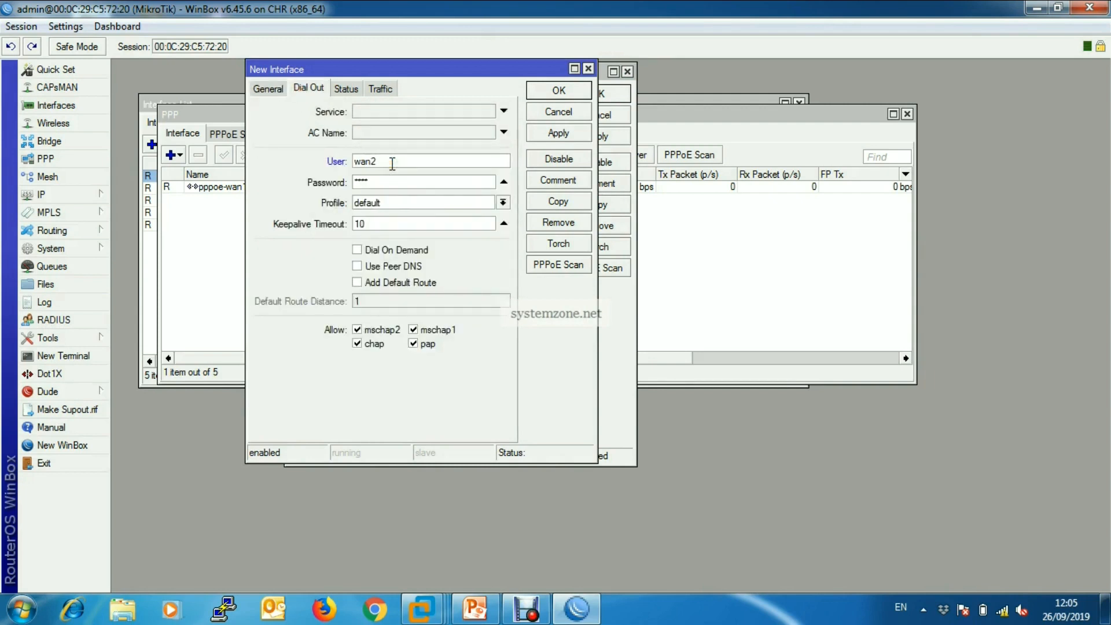
click(403, 163)
click(405, 181)
click(565, 133)
click(563, 91)
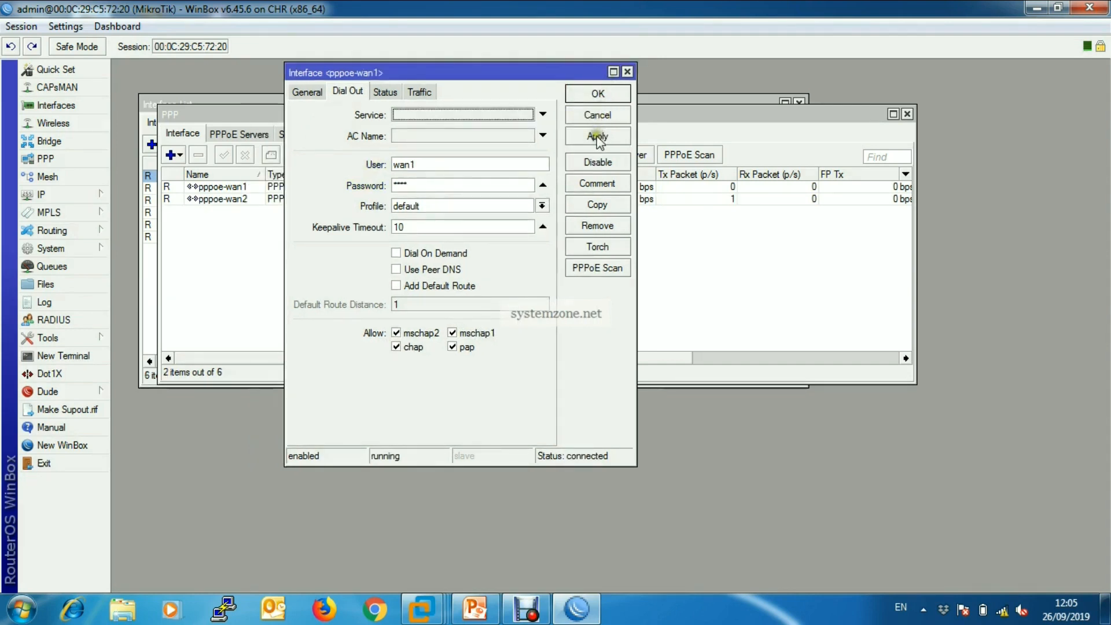
Close the pppoe-wan1 client settings and check the IP address list for the addresses assigned to both PPPoE interfaces.
click(596, 95)
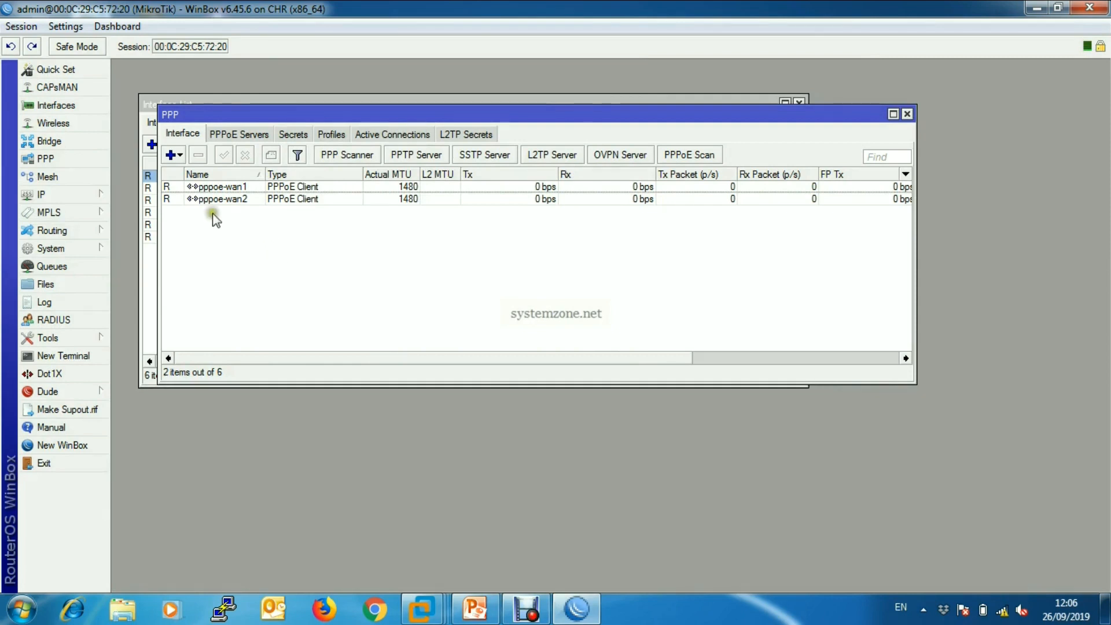
click(95, 196)
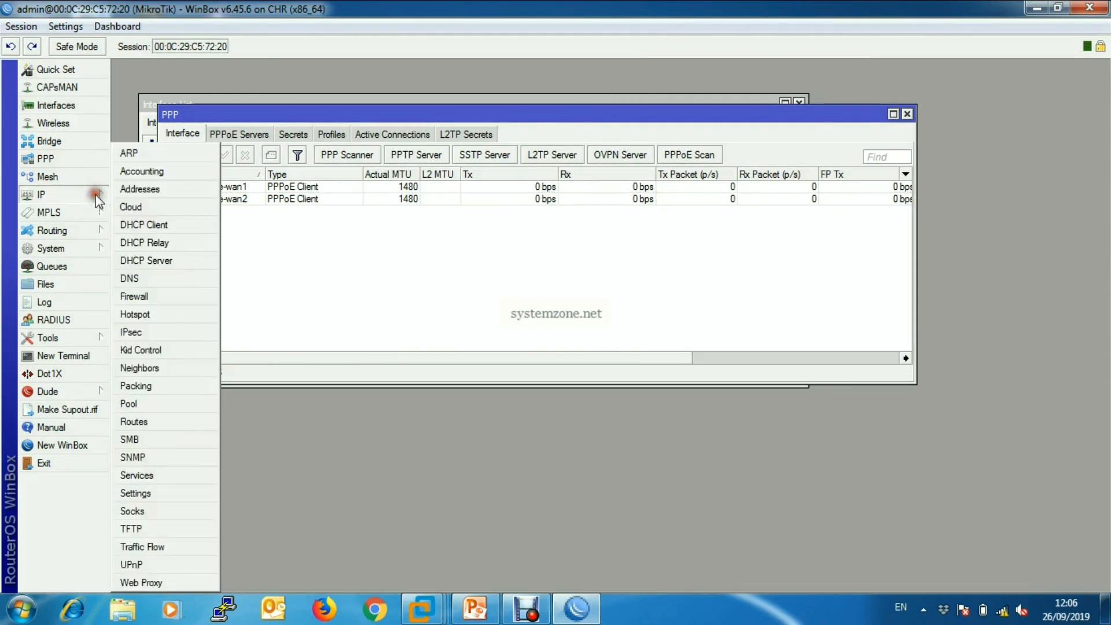
click(163, 194)
drag(543, 264, 444, 237)
drag(528, 278, 547, 277)
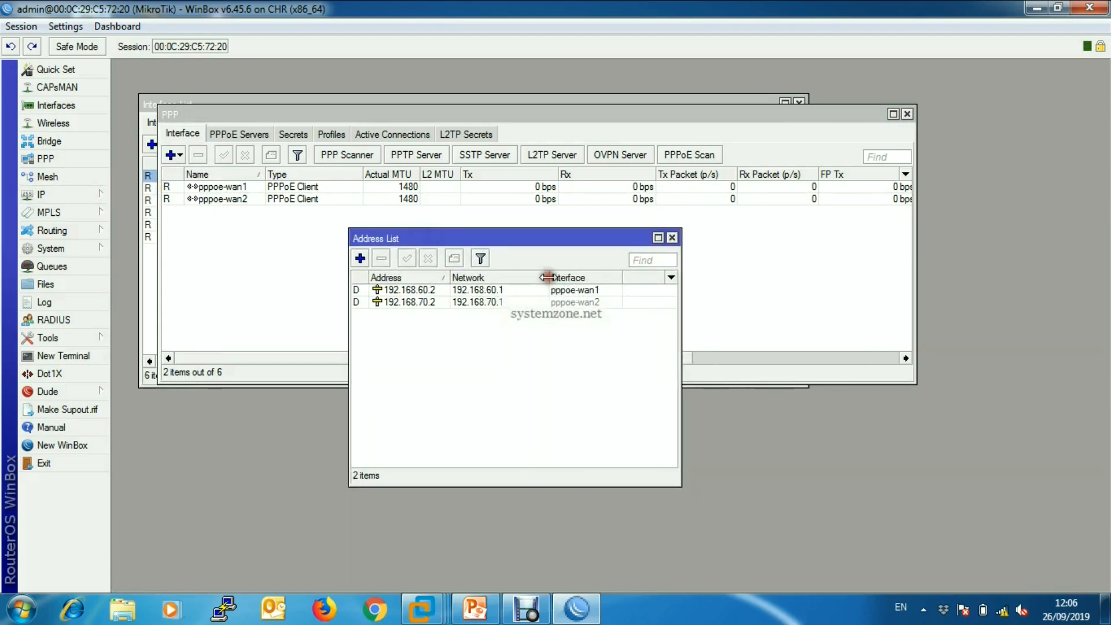
click(454, 290)
click(449, 302)
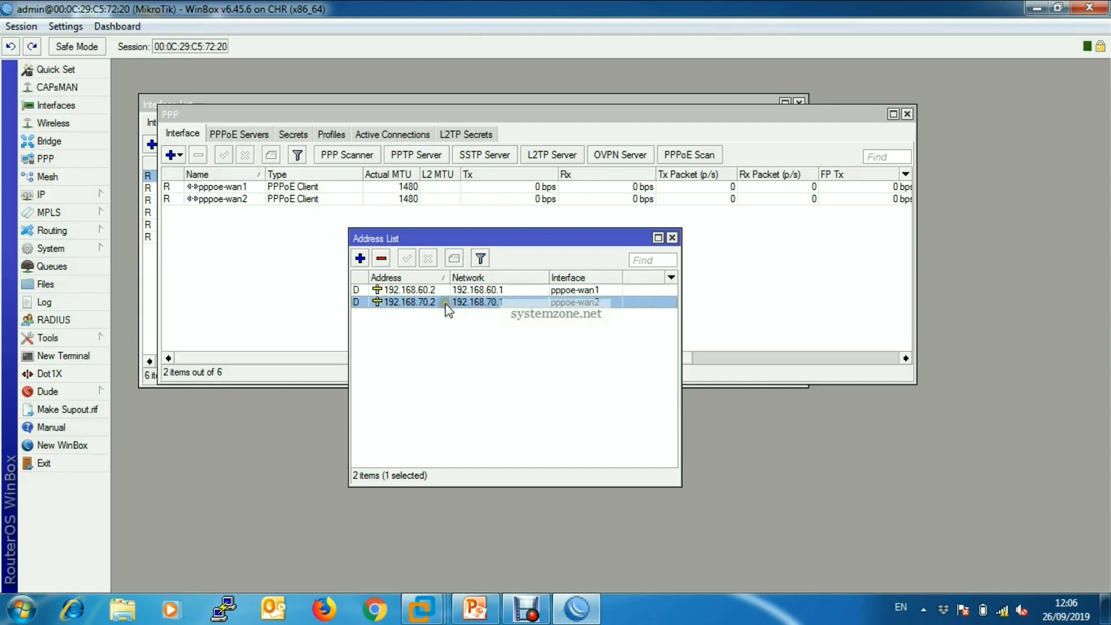
Add the IP address 172.25.25.2/30 on interface WAN3 and save it.
click(360, 258)
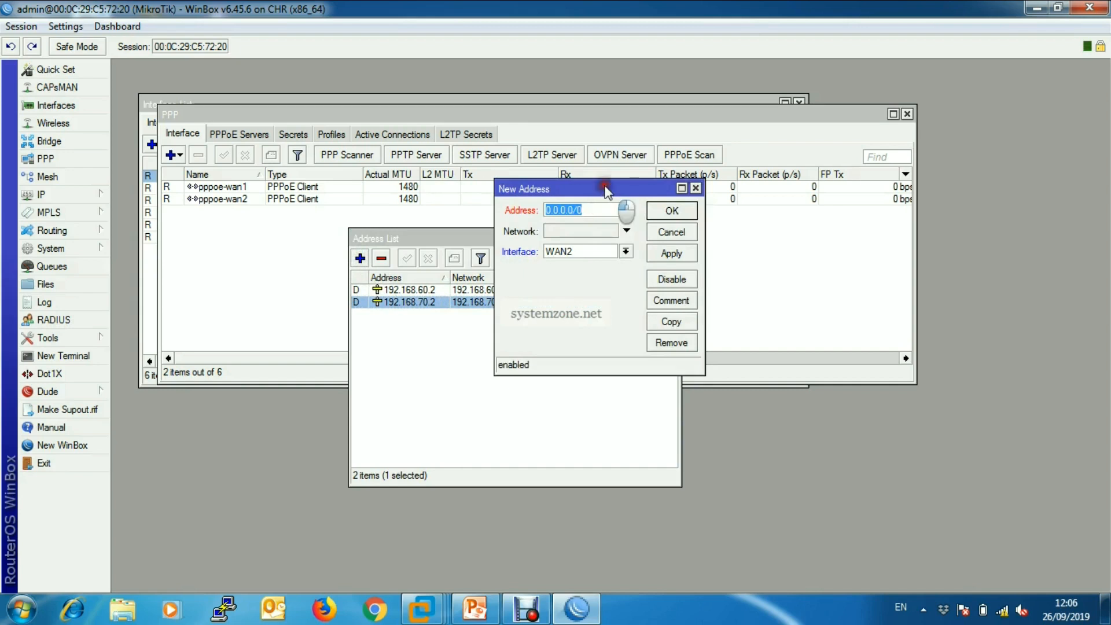
drag(606, 191, 572, 186)
text(172.25)
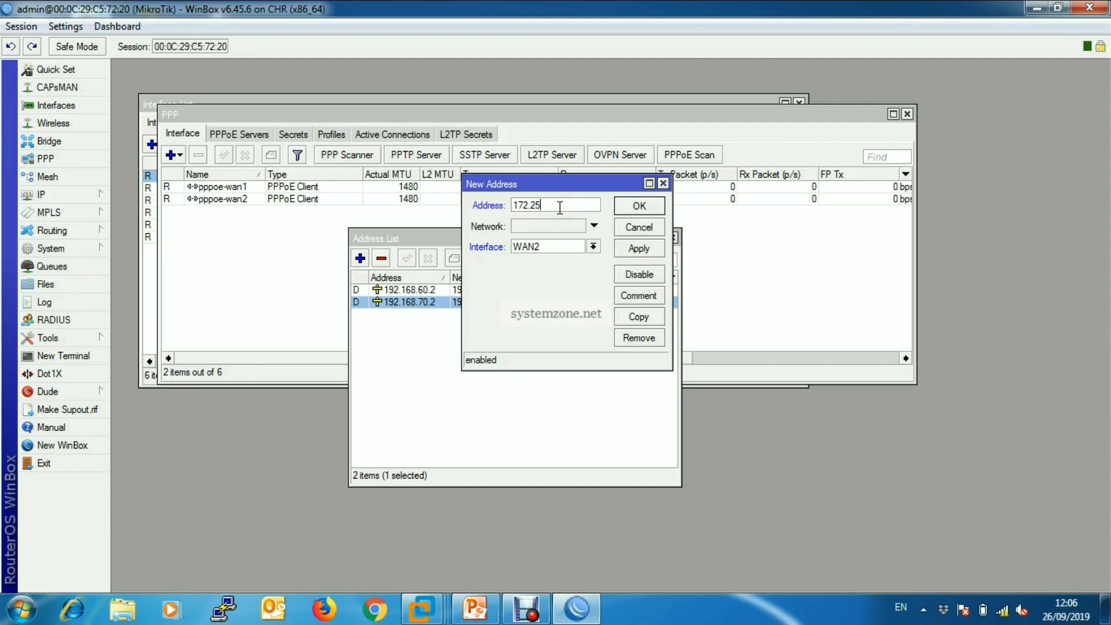
text(.25.173)
click(559, 201)
click(594, 248)
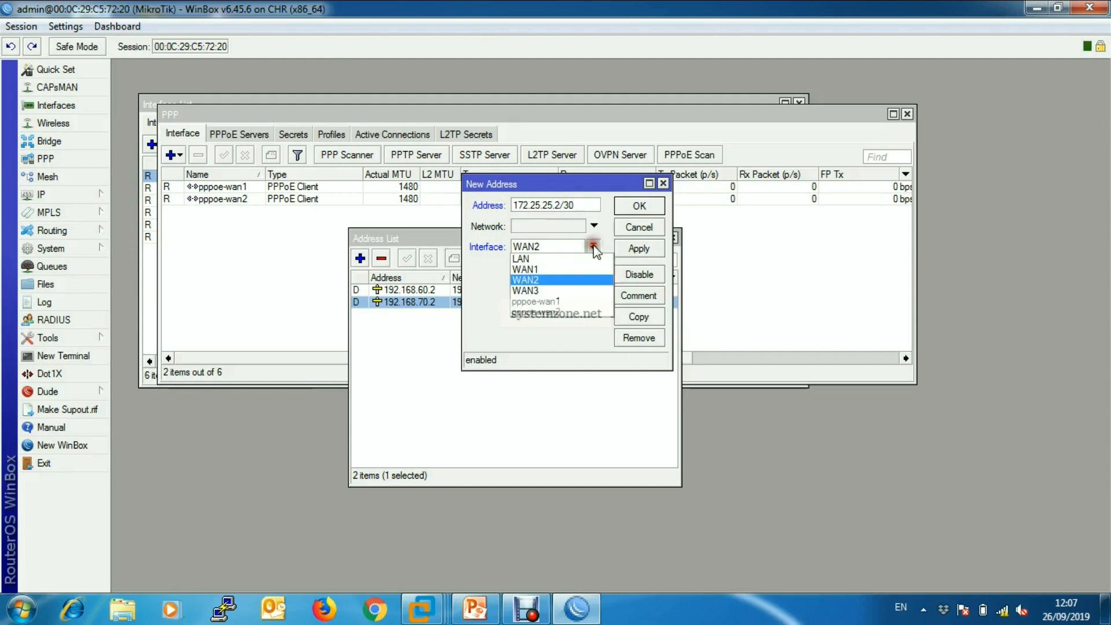
click(526, 288)
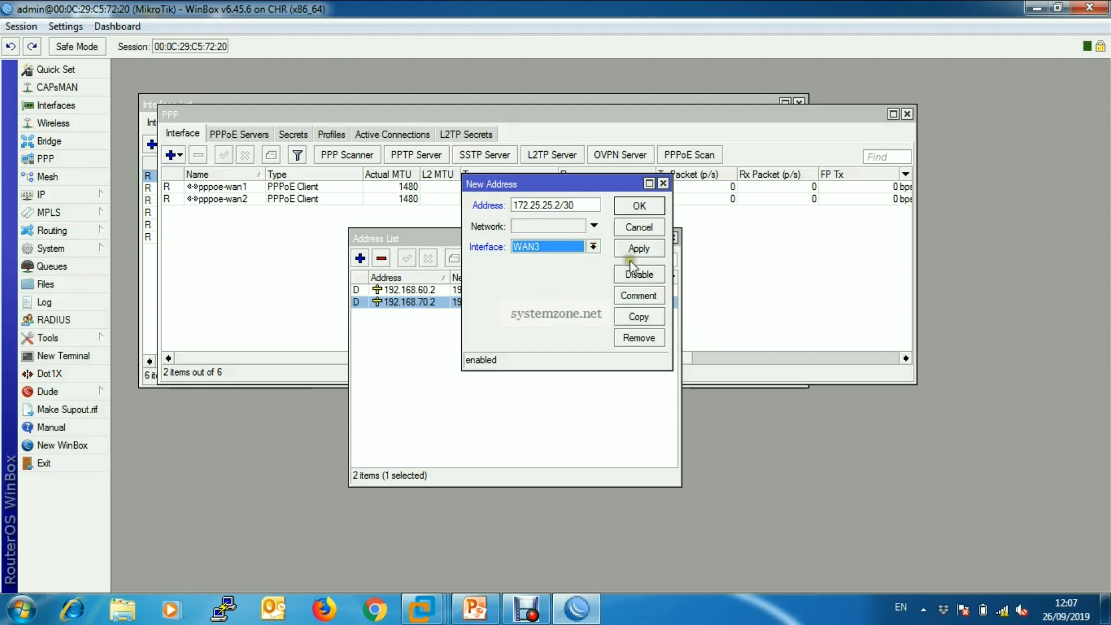
click(639, 249)
click(639, 206)
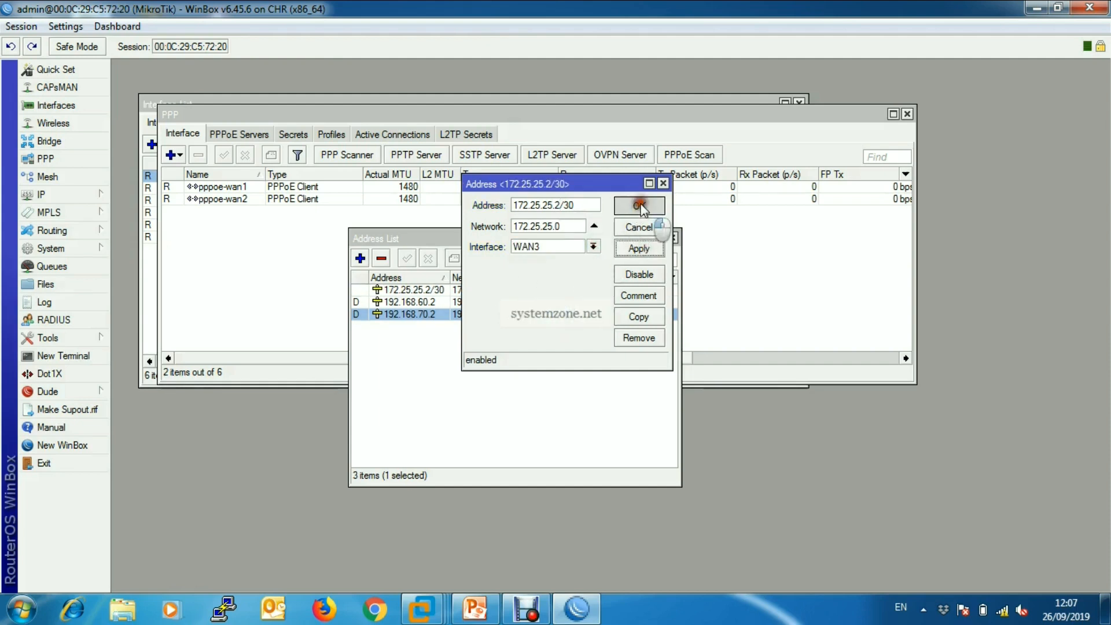
Add the IP address 10.10.10.1/24 on the LAN interface, save it and close the address list.
click(360, 258)
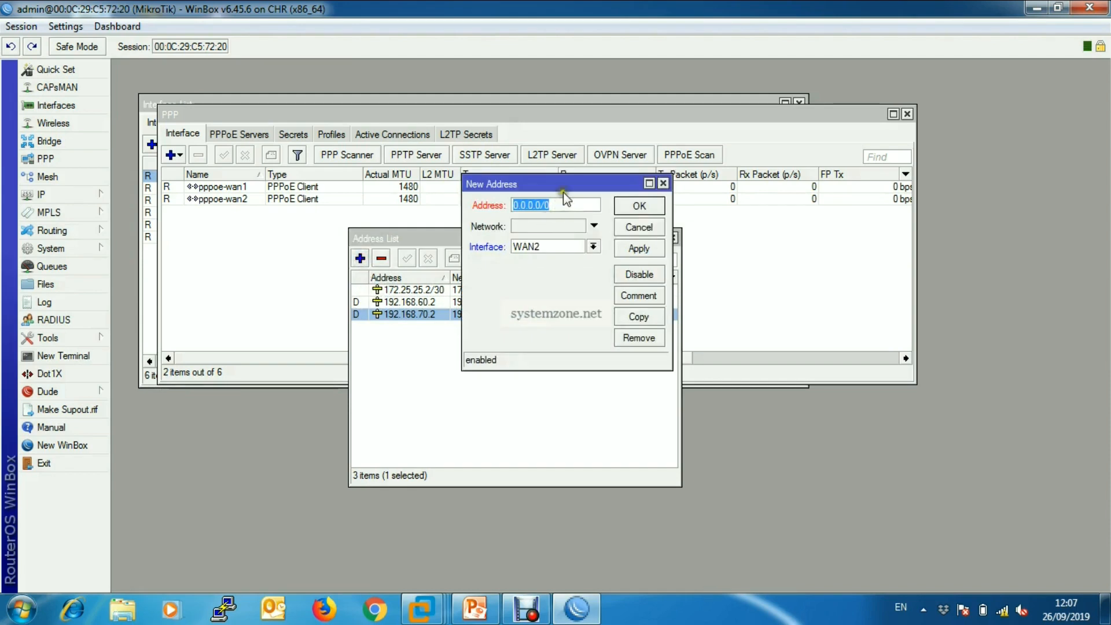
text(10.)
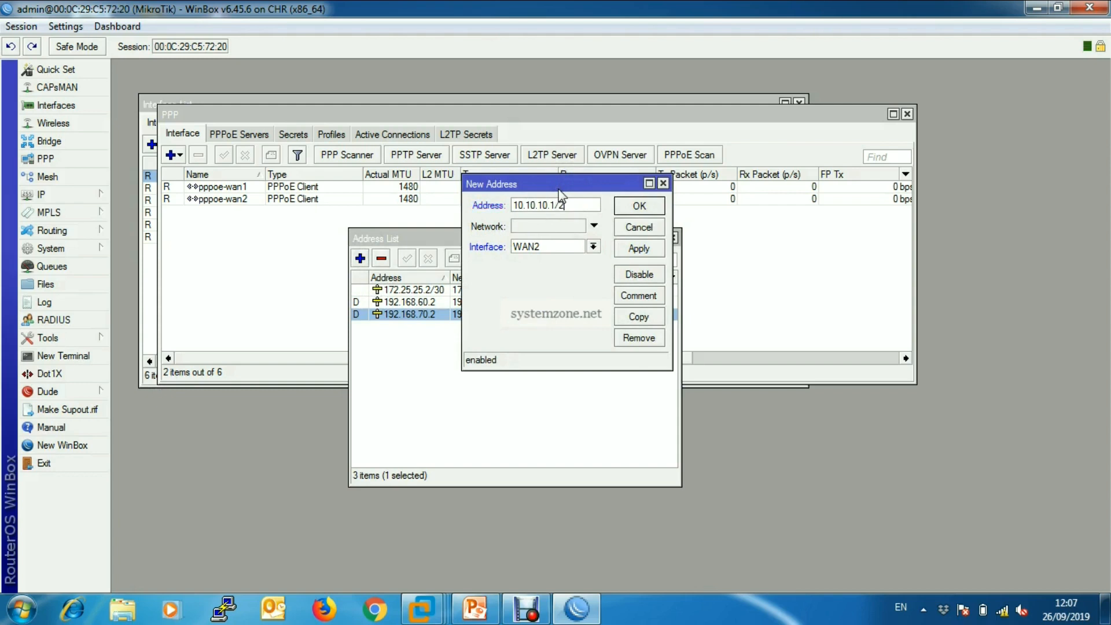
text(1/24)
click(593, 246)
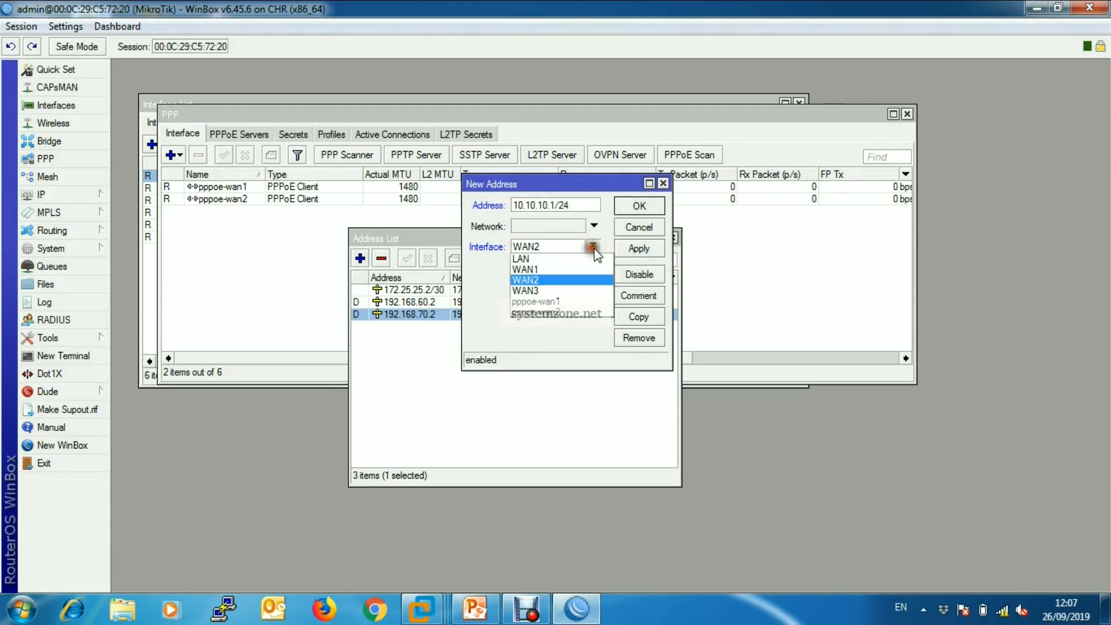
click(549, 260)
click(639, 248)
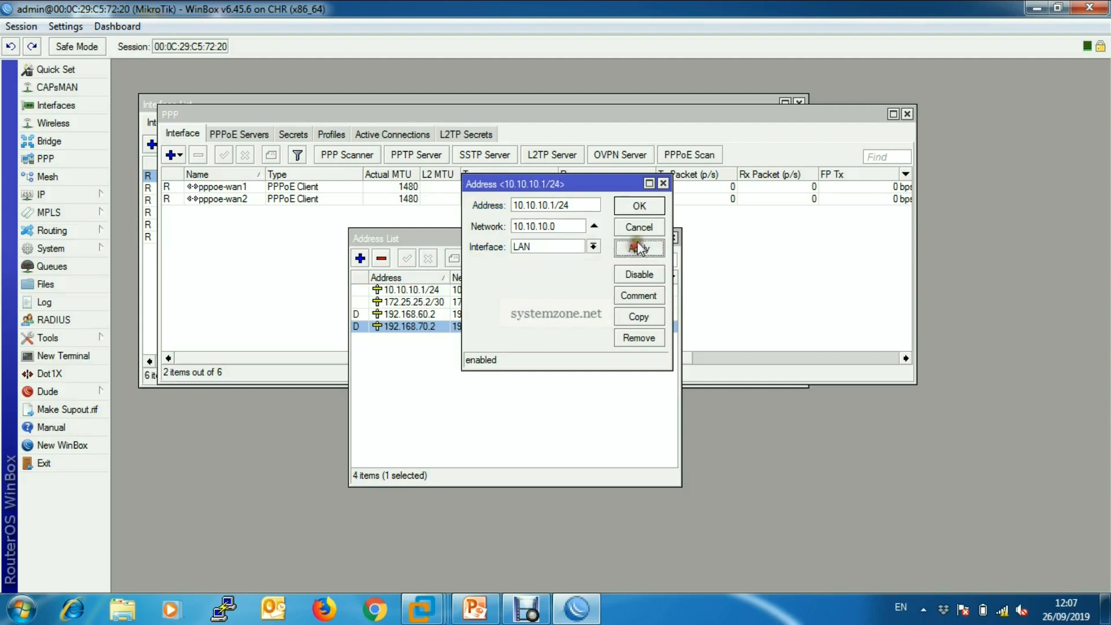
click(641, 206)
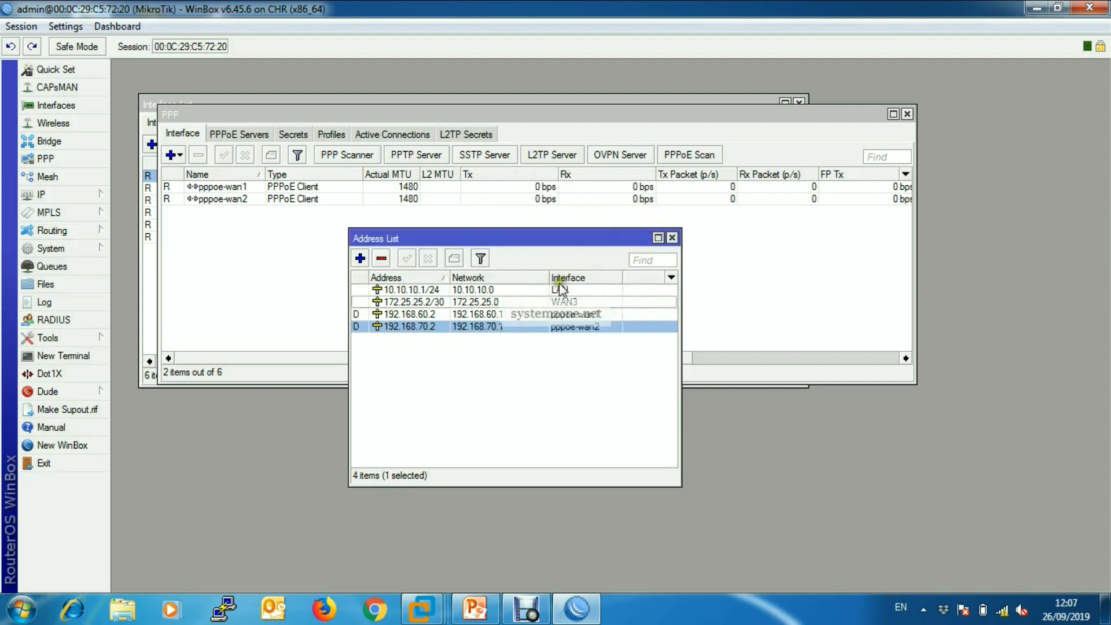
click(673, 239)
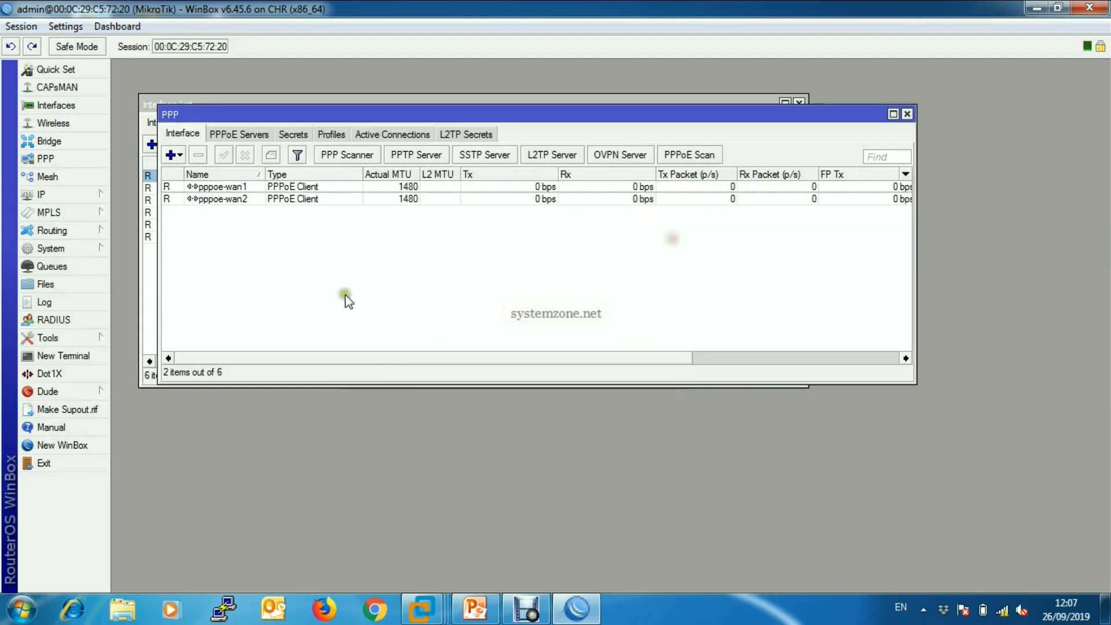
Set the router's DNS server to 8.8.8.8 and save the DNS settings.
click(95, 196)
click(151, 275)
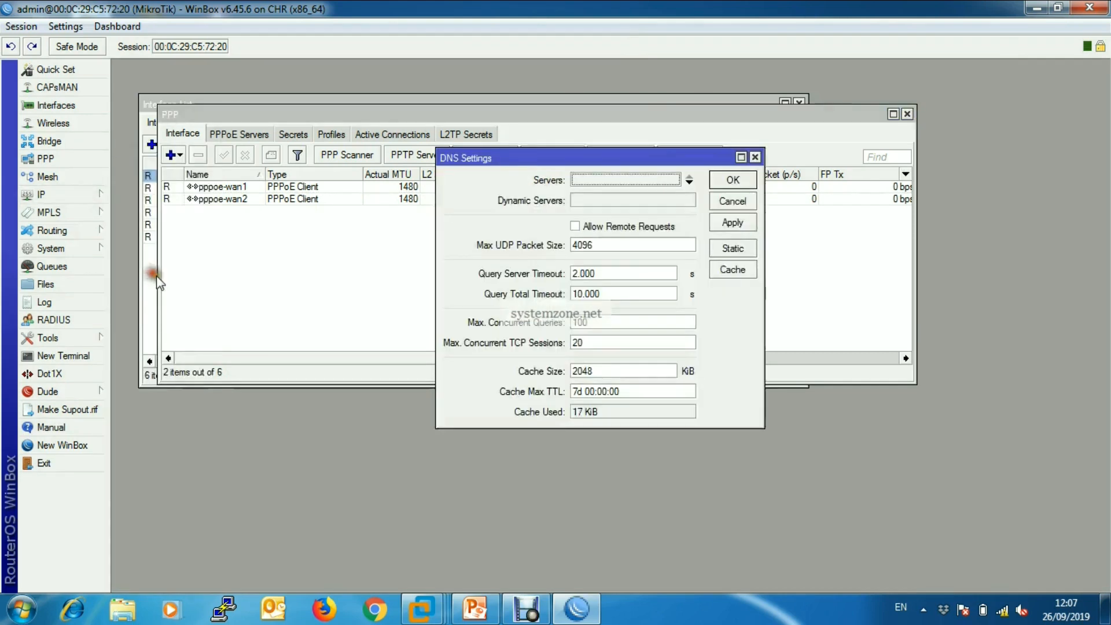
click(591, 179)
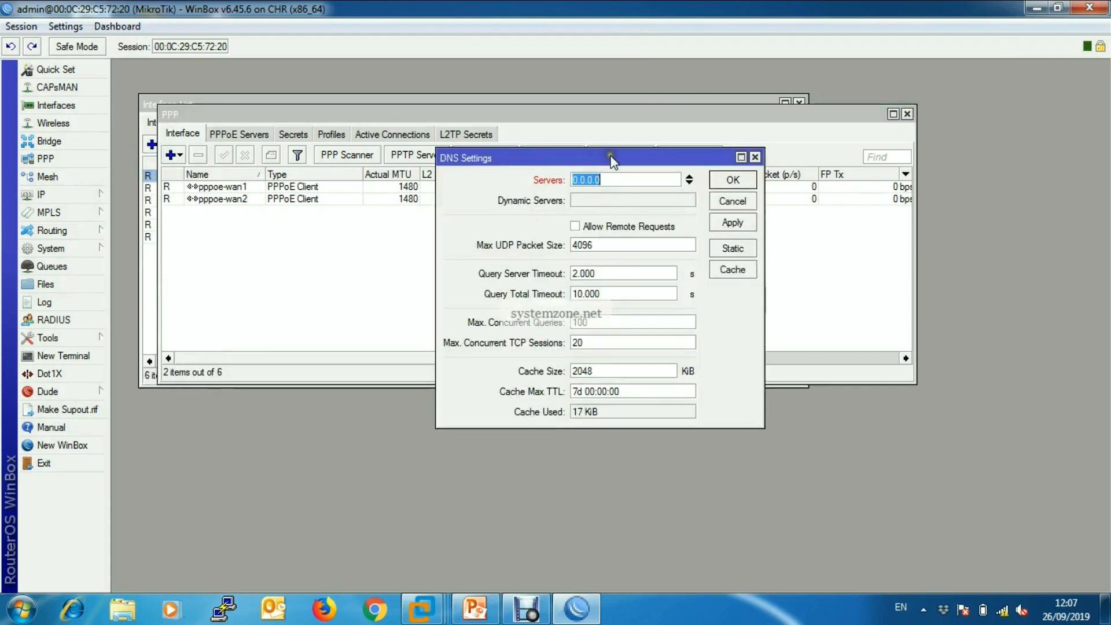
drag(612, 160, 555, 155)
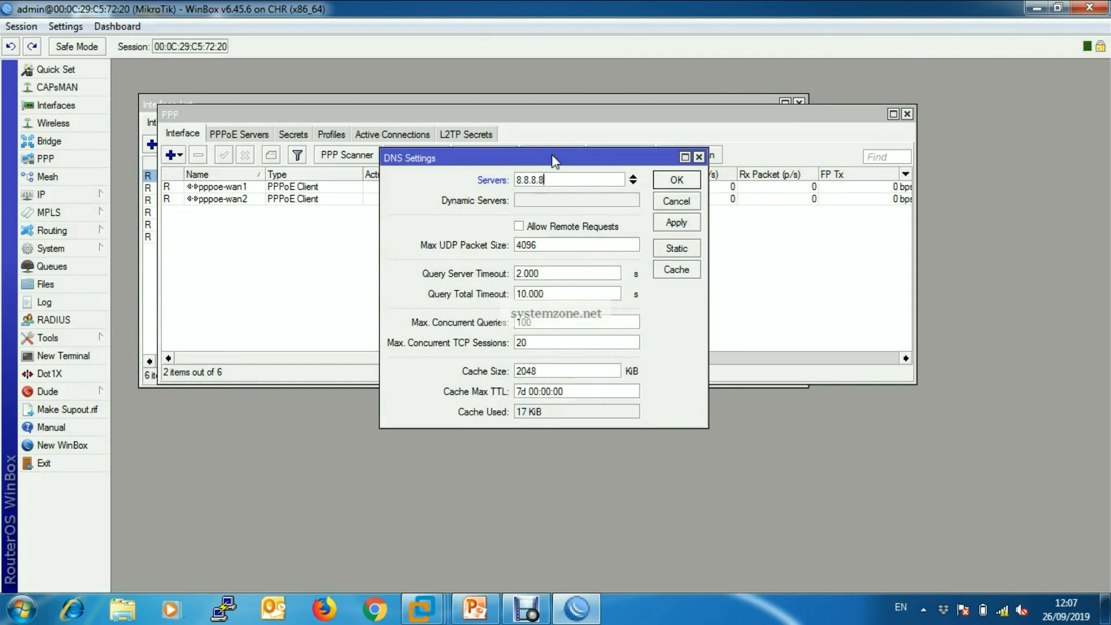
click(676, 223)
click(675, 180)
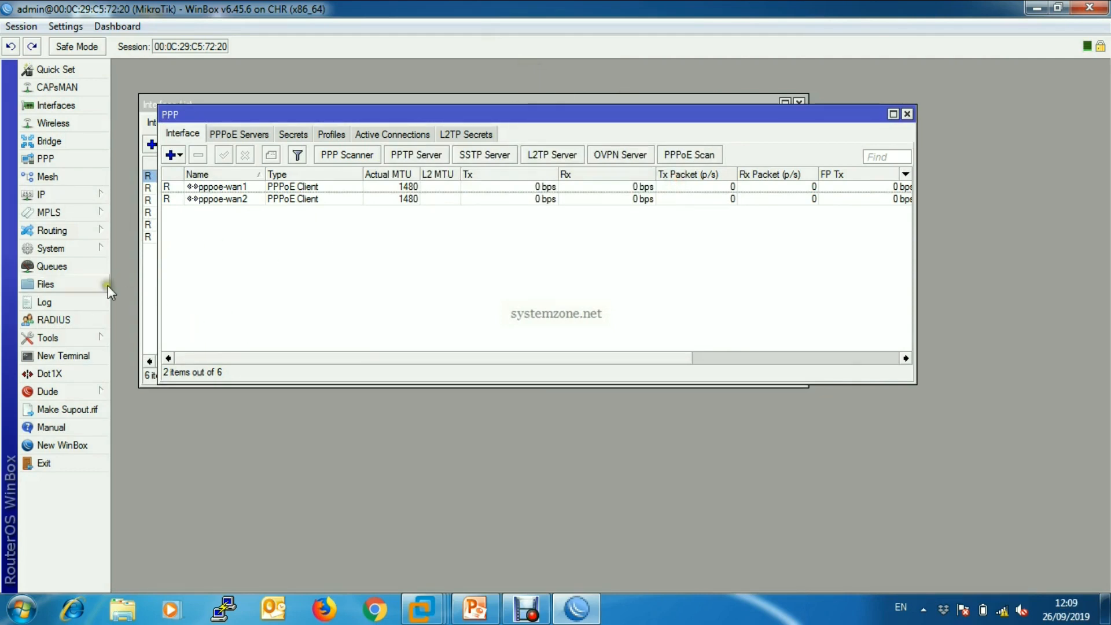
Create a firewall NAT rule with chain srcnat and out interface pppoe-wan1.
click(87, 195)
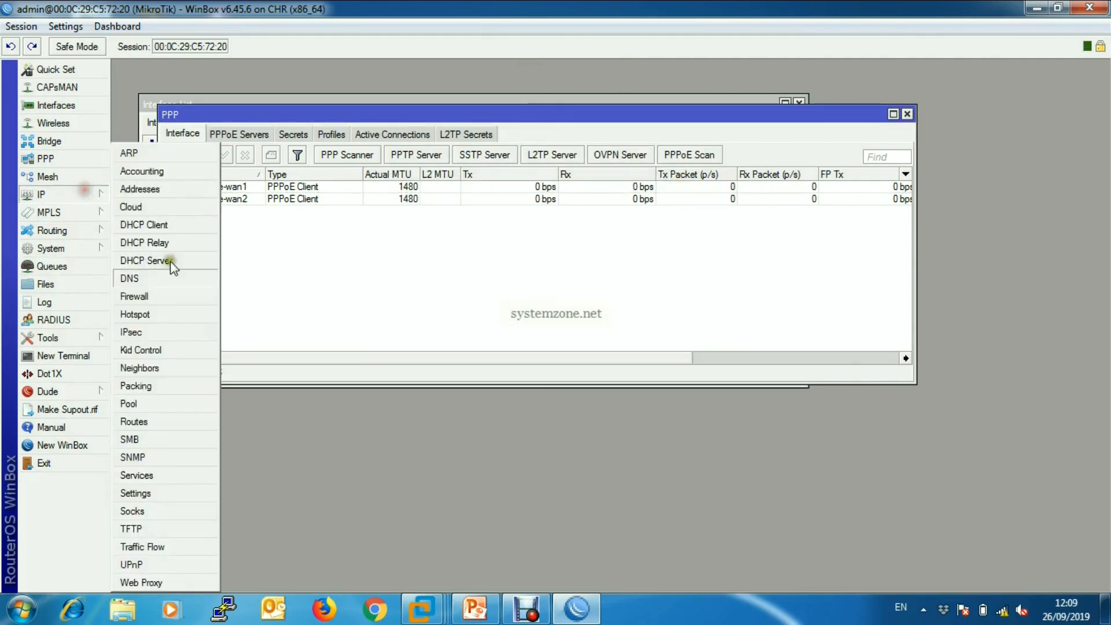
click(161, 298)
drag(278, 183, 280, 170)
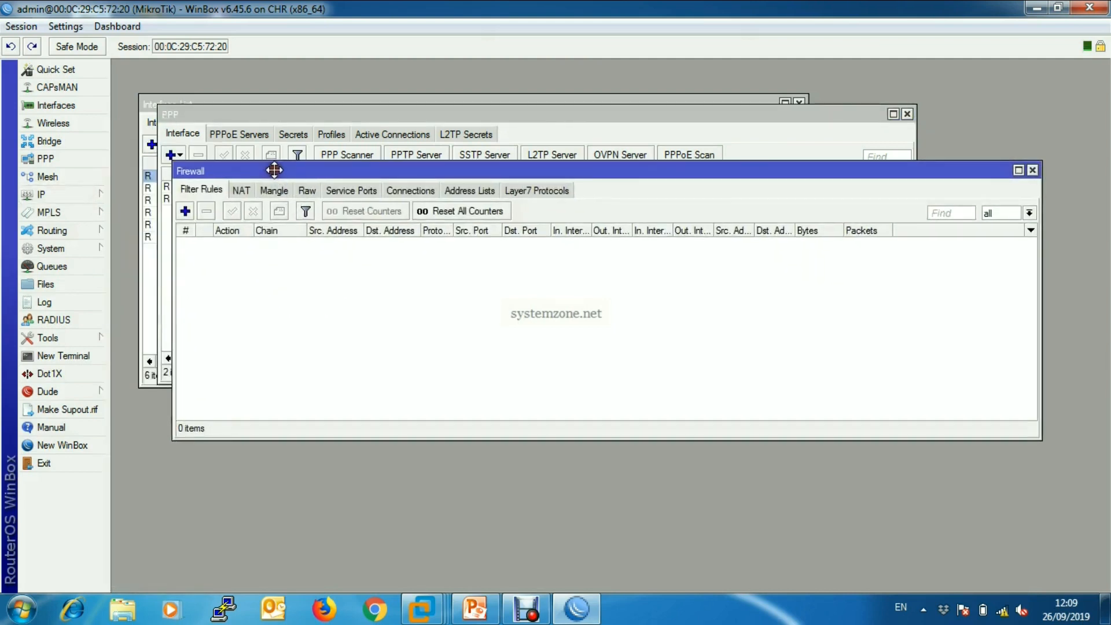
click(242, 188)
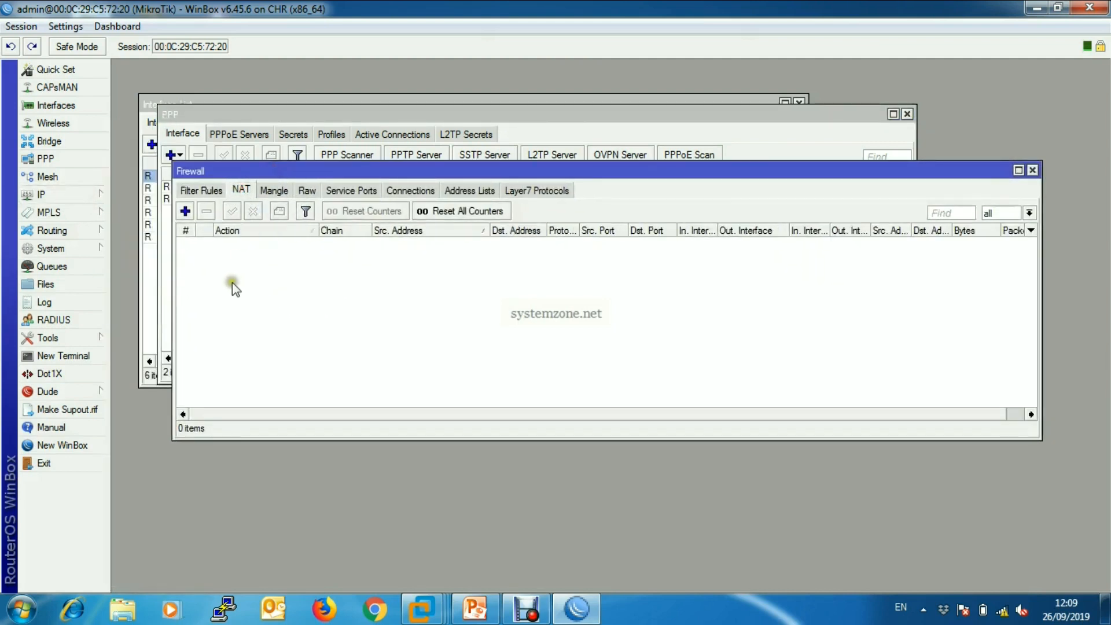
click(185, 211)
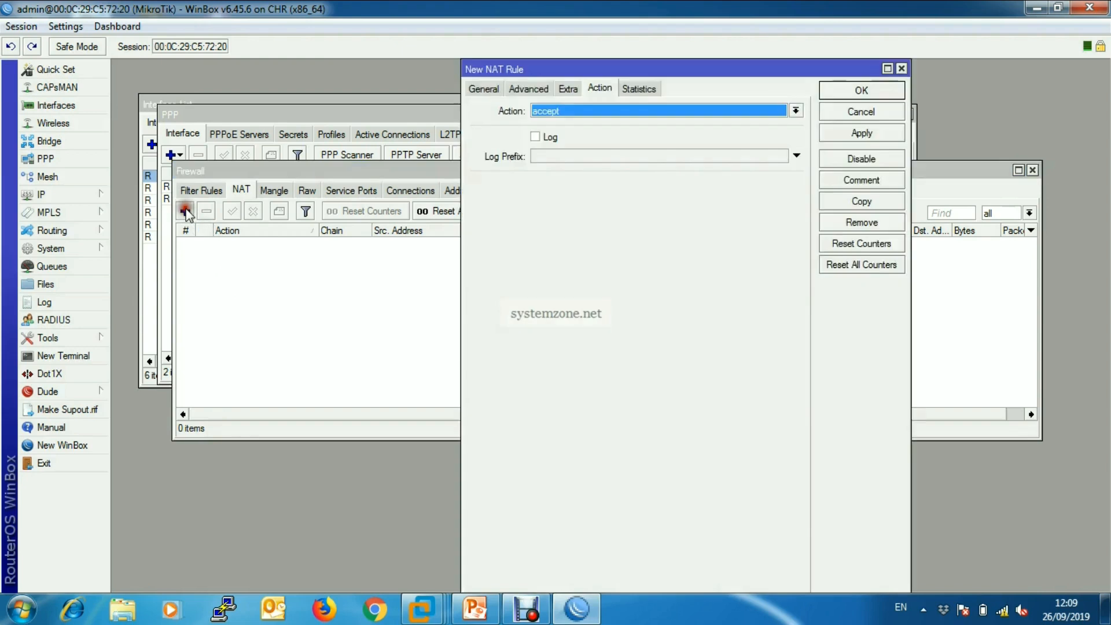
click(482, 90)
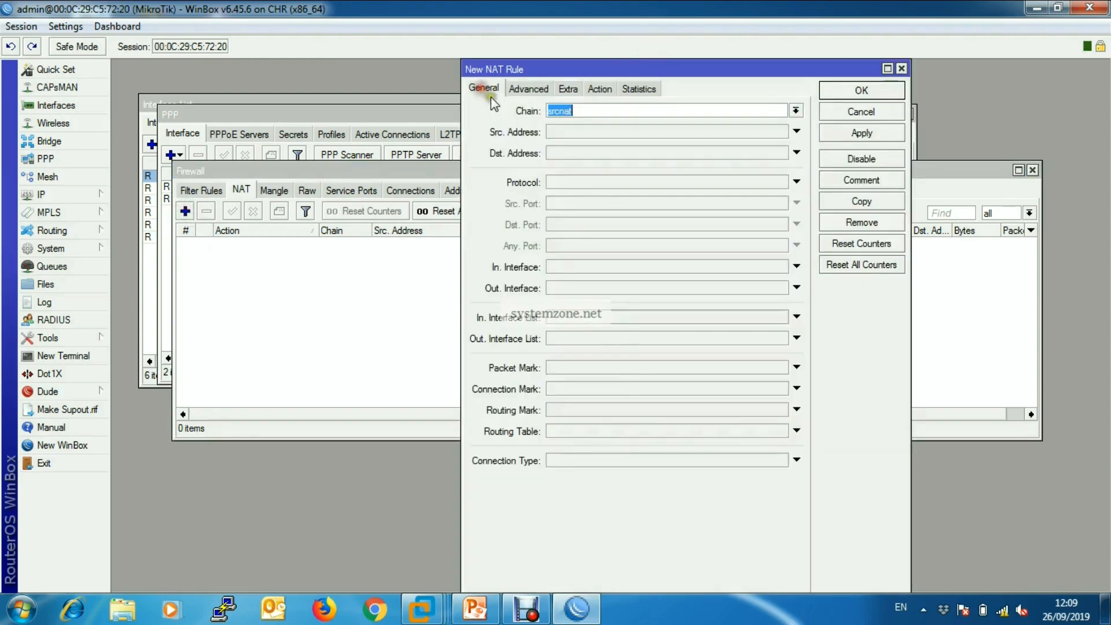
click(795, 111)
click(720, 134)
click(613, 288)
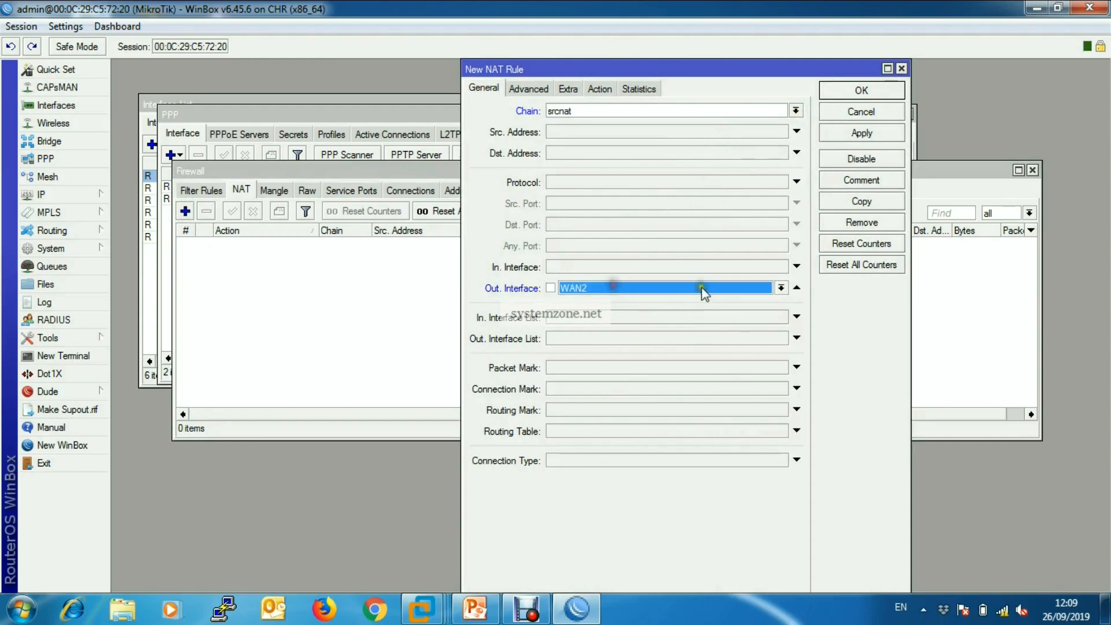
click(781, 288)
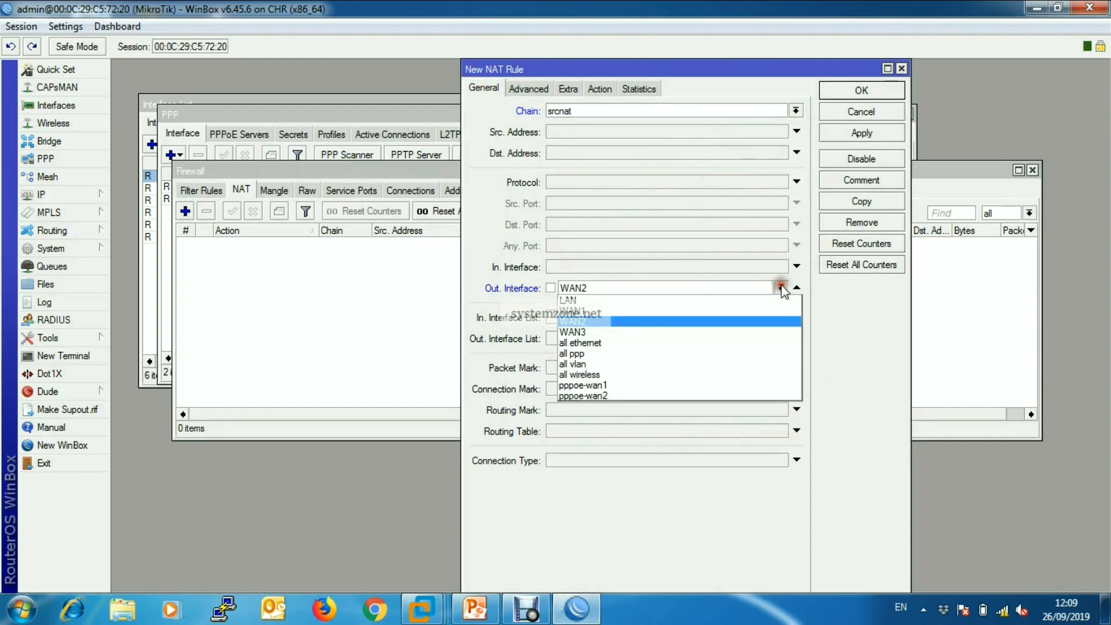
click(677, 385)
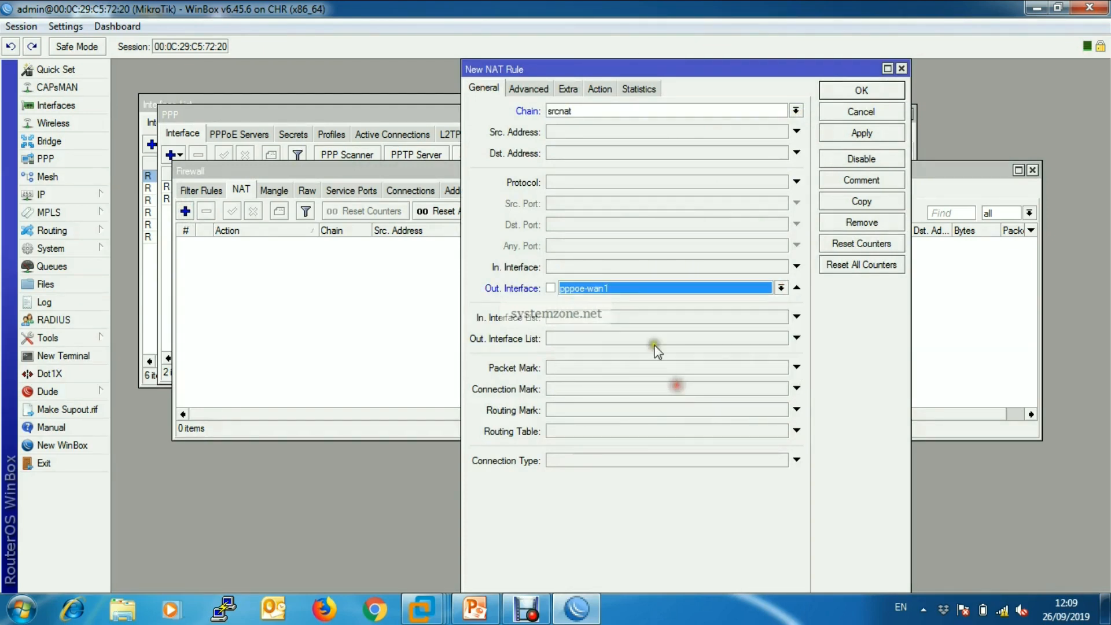
Set the pppoe-wan1 NAT rule's action to masquerade and apply the rule.
click(602, 89)
click(617, 111)
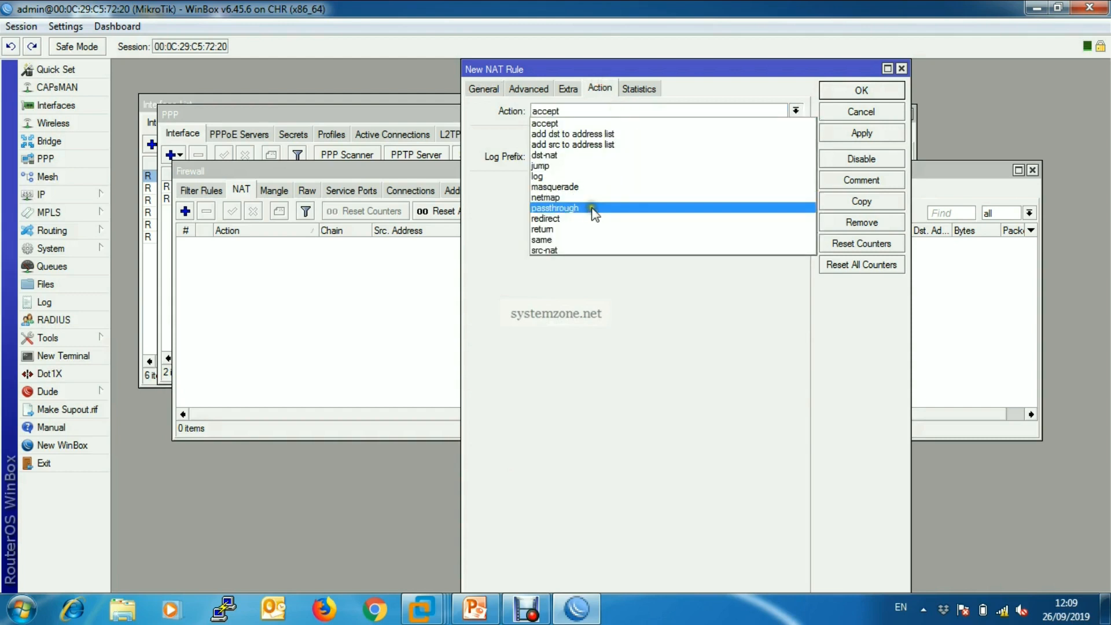
click(591, 186)
click(862, 133)
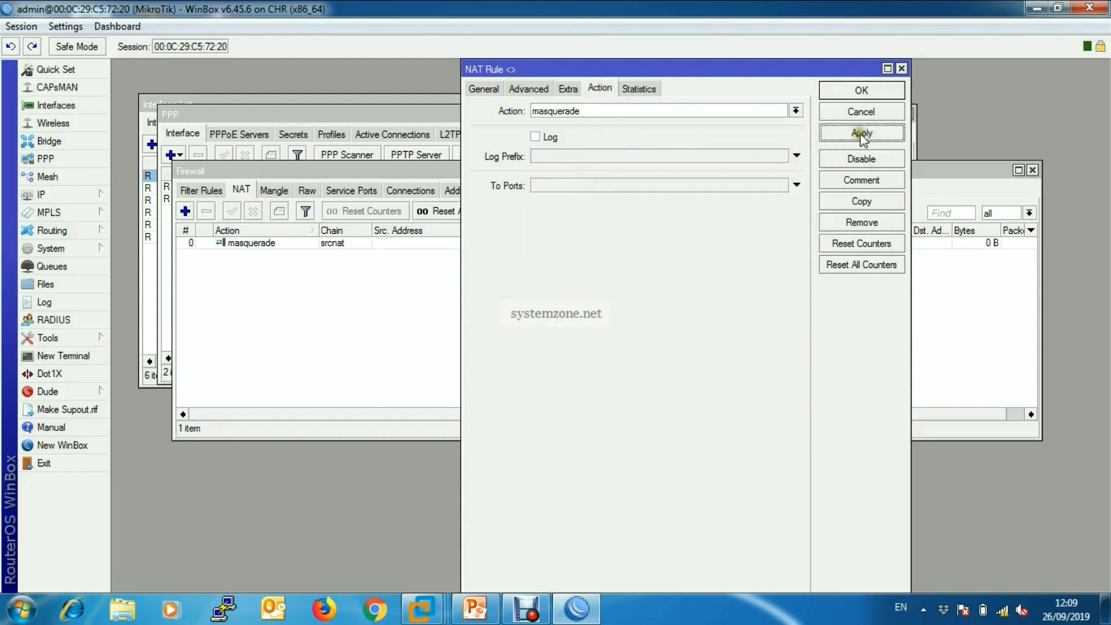
Copy the masquerade rule, set the copy's out interface to pppoe-wan2 and apply it.
click(862, 201)
click(501, 88)
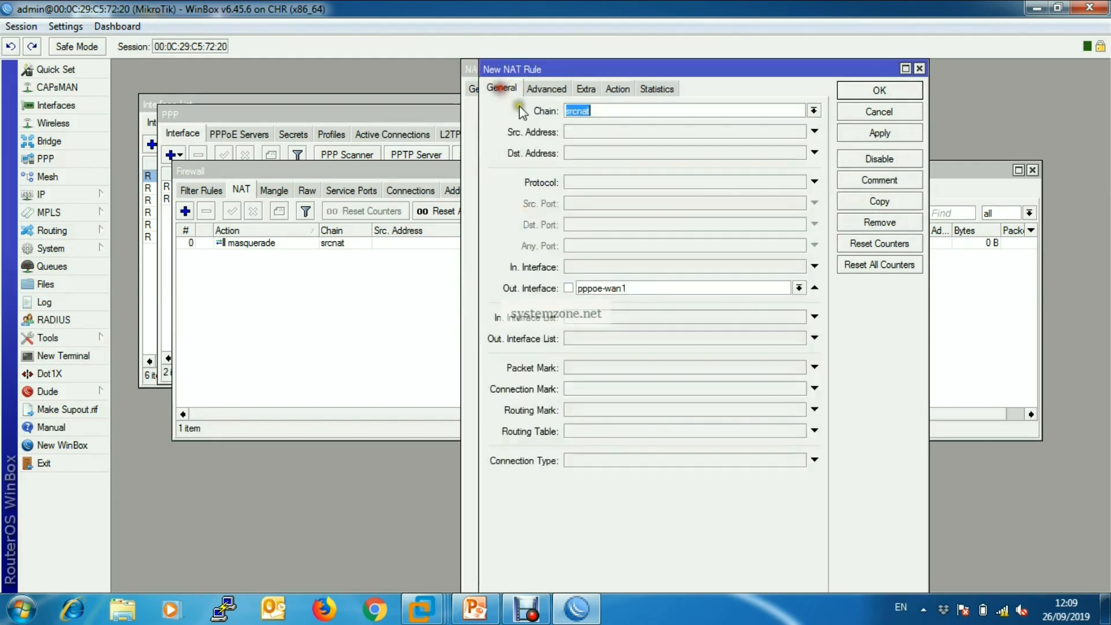
click(798, 288)
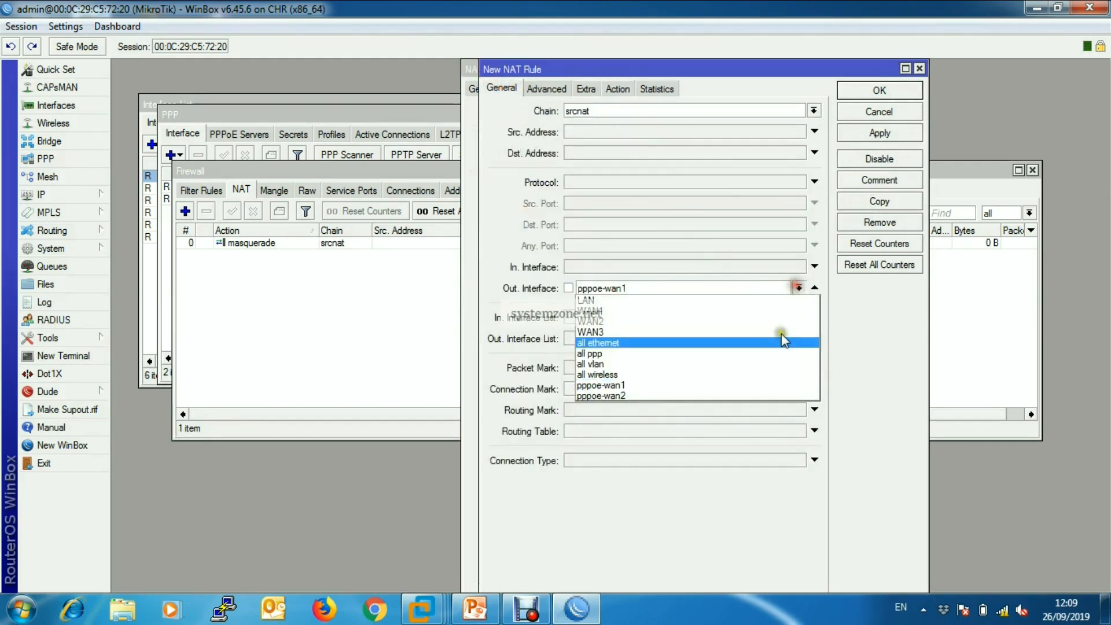
click(659, 396)
click(879, 133)
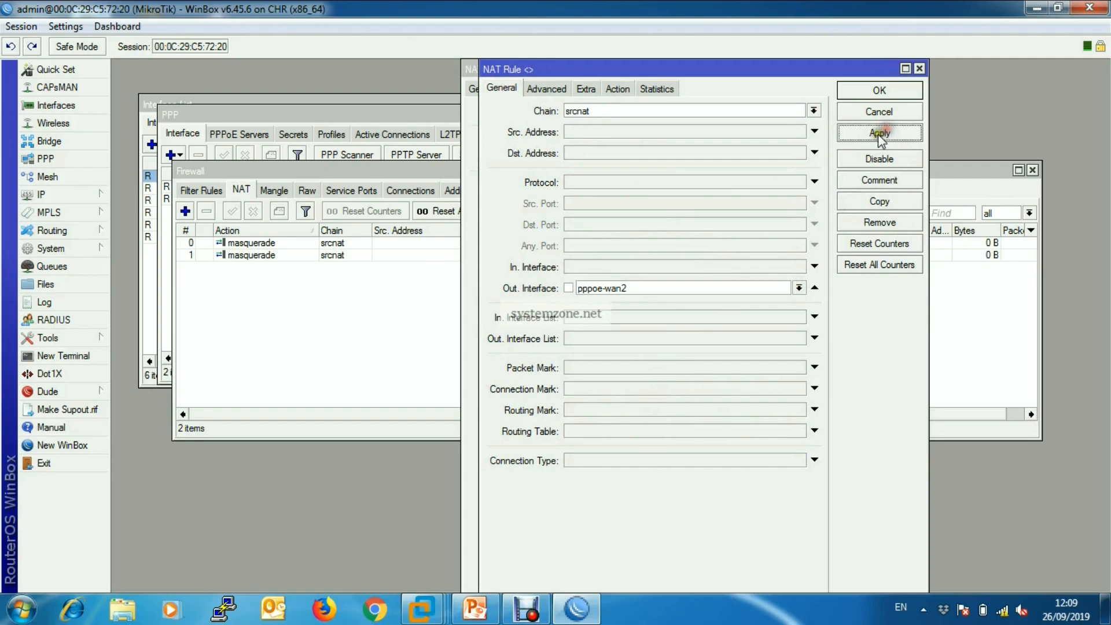
Copy the pppoe-wan2 masquerade rule, set the copy's out interface to WAN3, and save all open NAT rules.
click(871, 201)
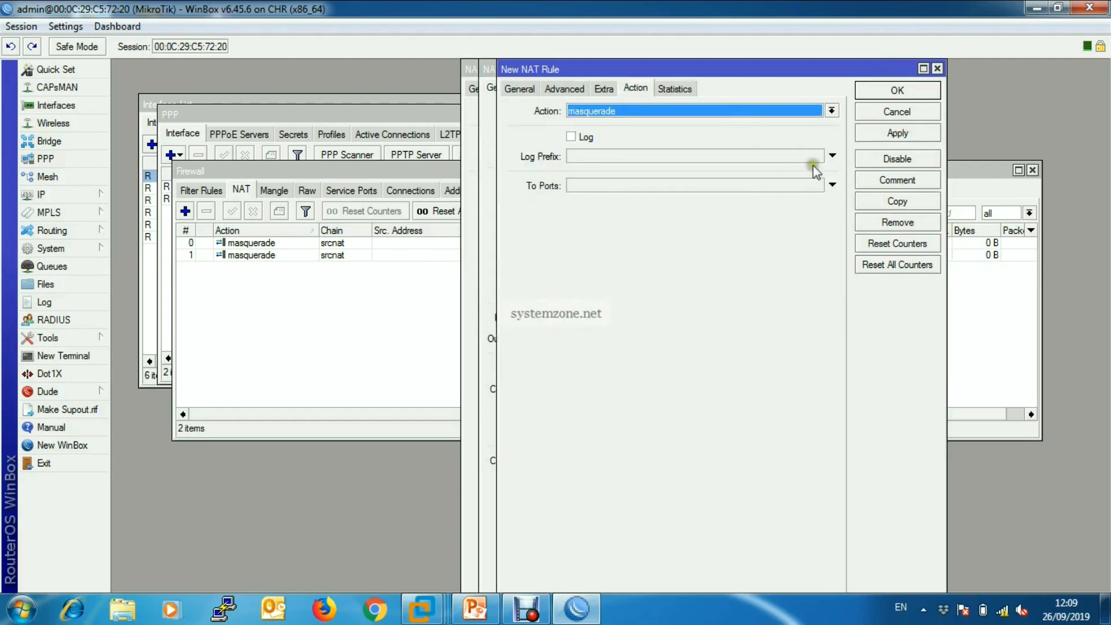
click(520, 88)
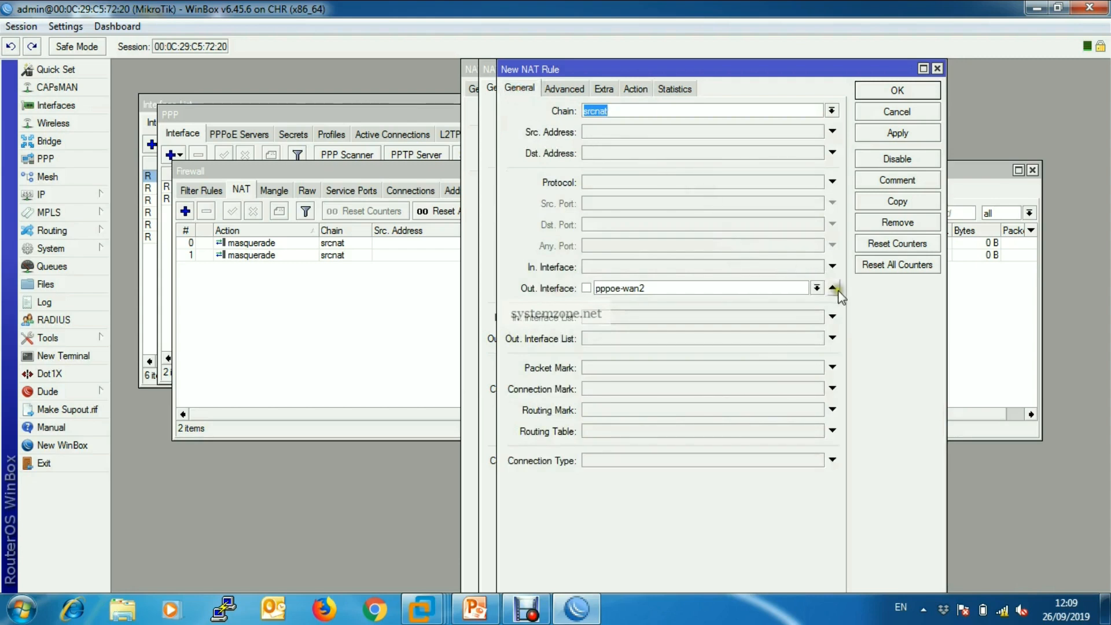
click(817, 287)
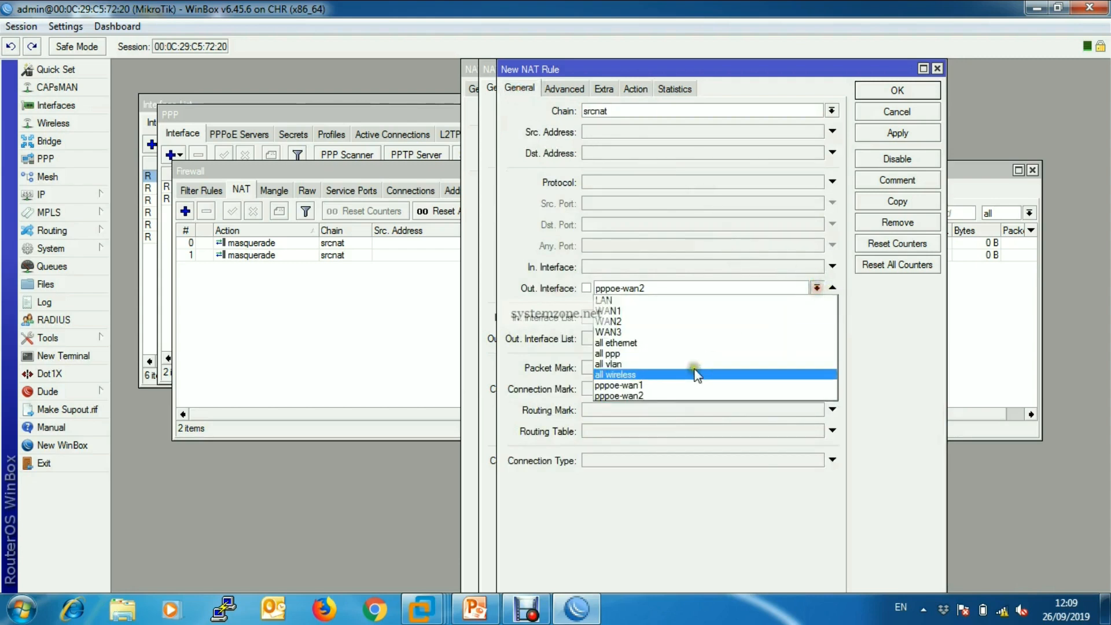
click(617, 332)
click(901, 133)
click(897, 91)
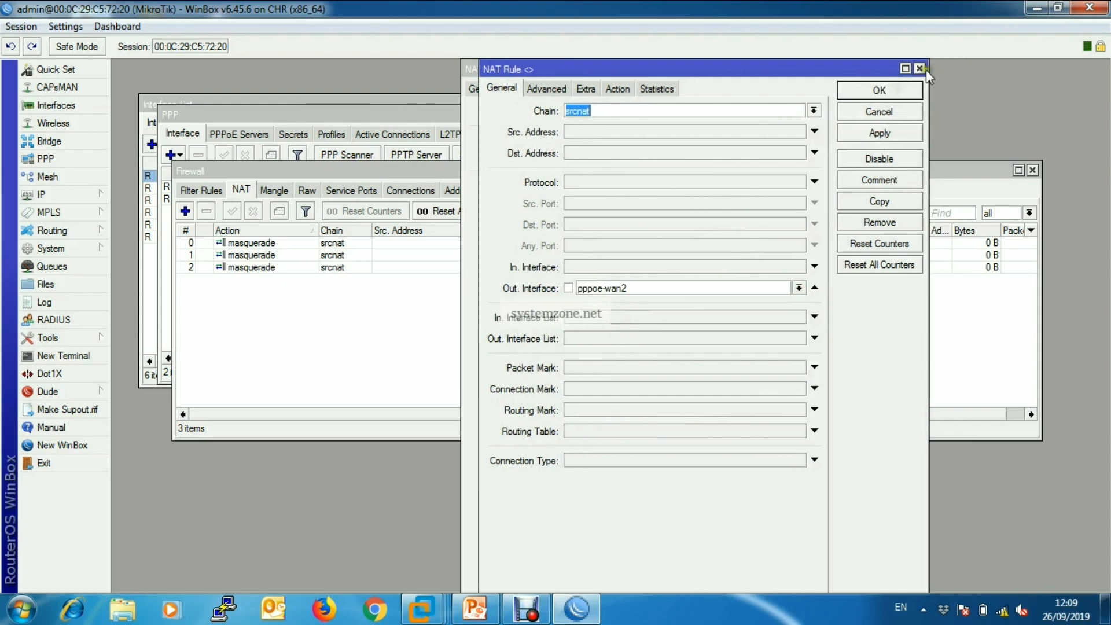
click(919, 68)
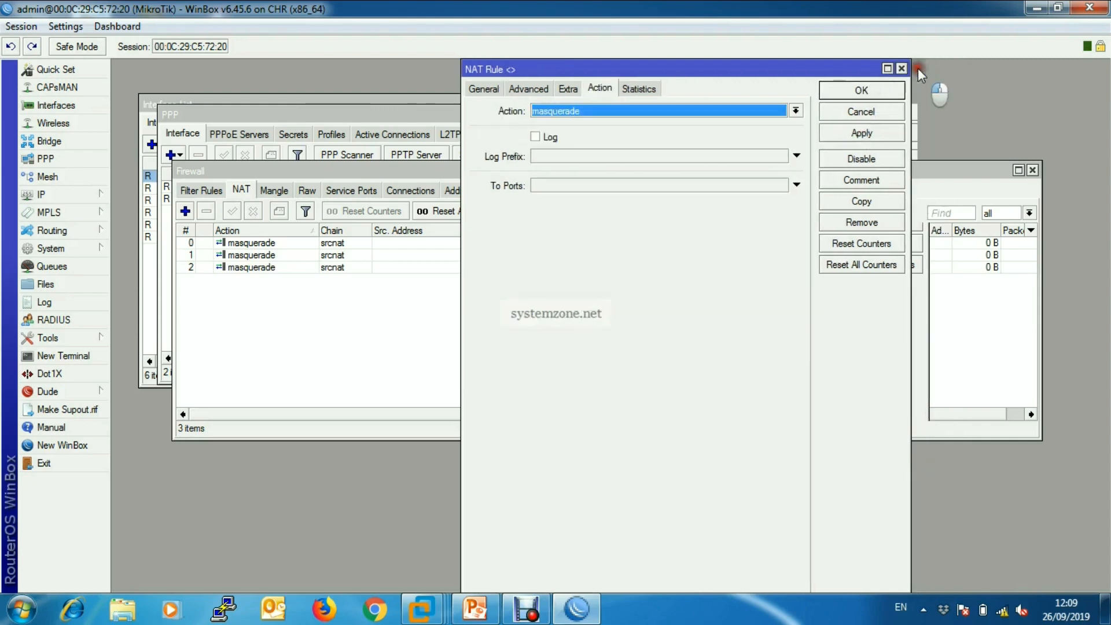
click(890, 87)
Check the out interfaces of the masquerade rules in the NAT list and close the firewall window.
click(755, 269)
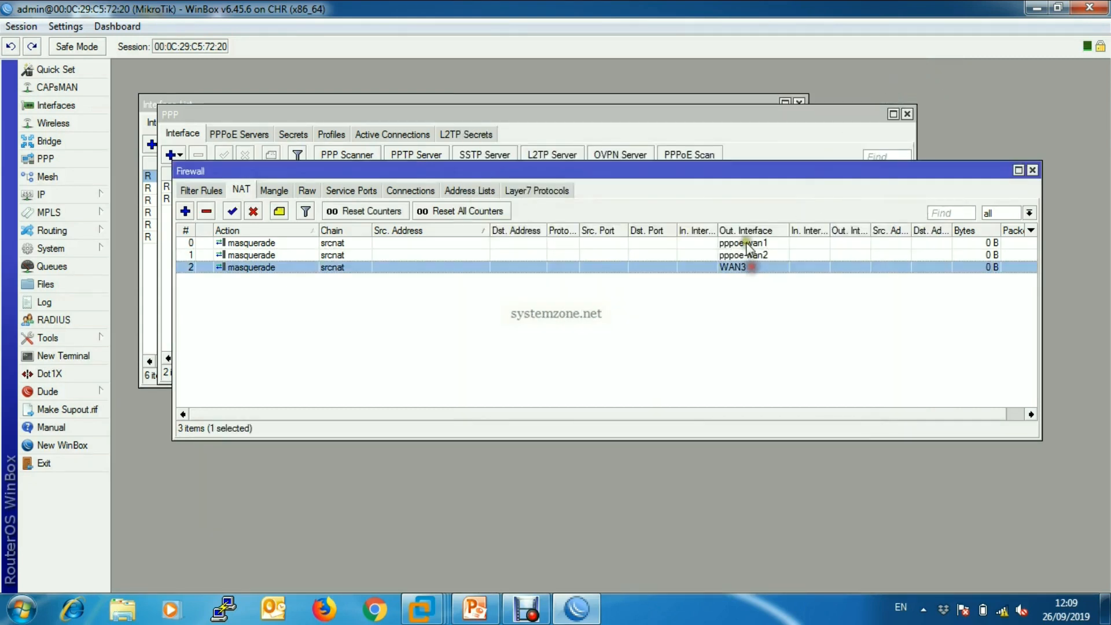
click(750, 243)
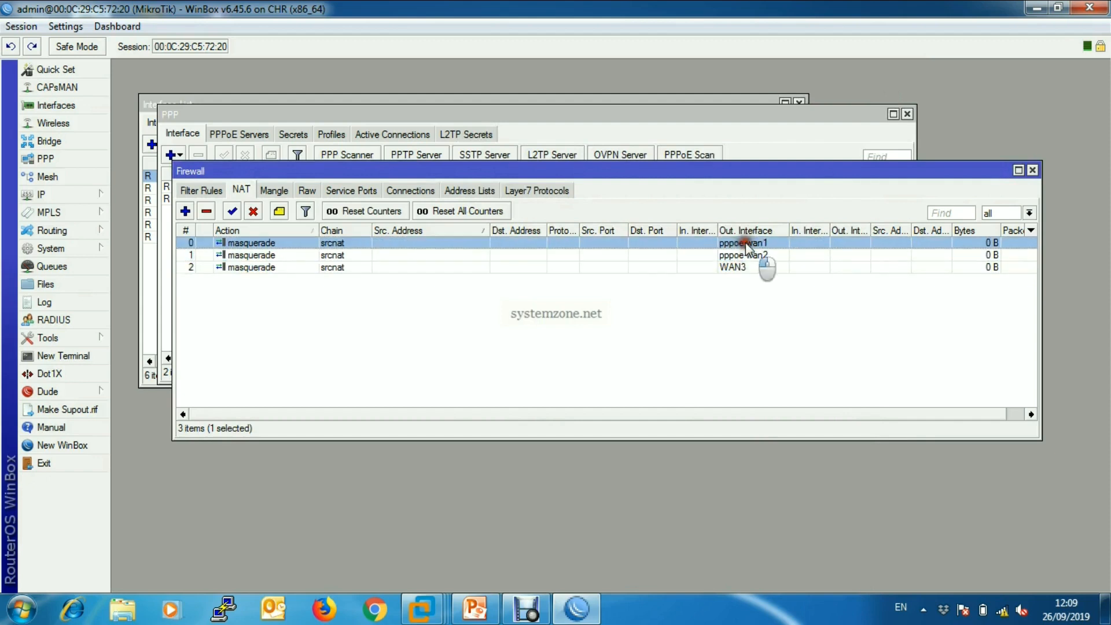
click(1033, 170)
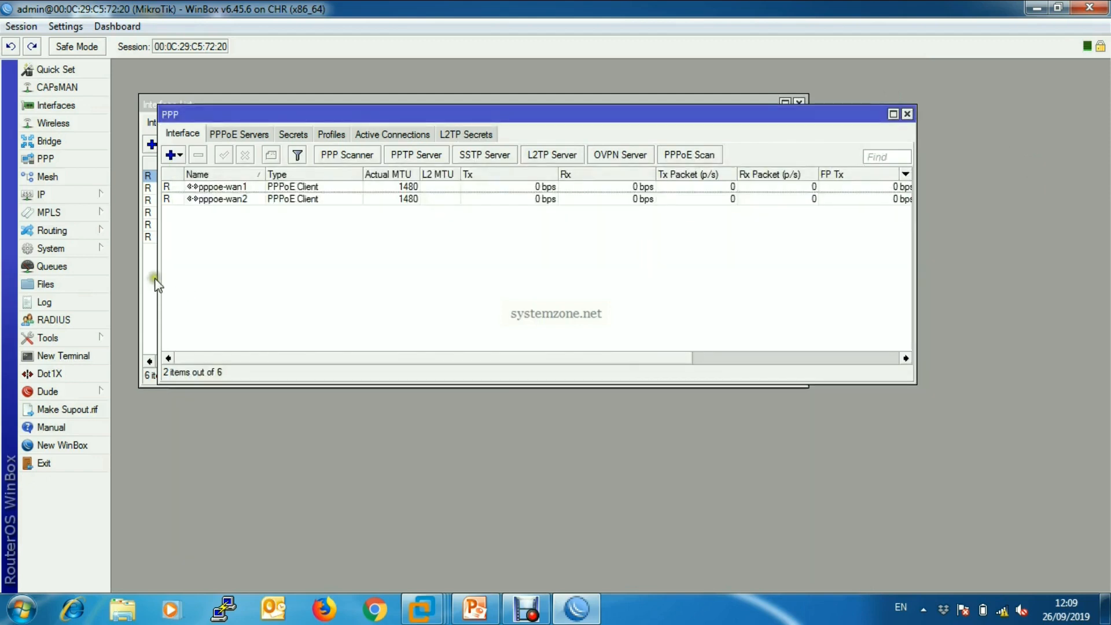
Create a new default route for 0.0.0.0/0 with pppoe-wan1 and pppoe-wan2 as its gateways.
click(92, 195)
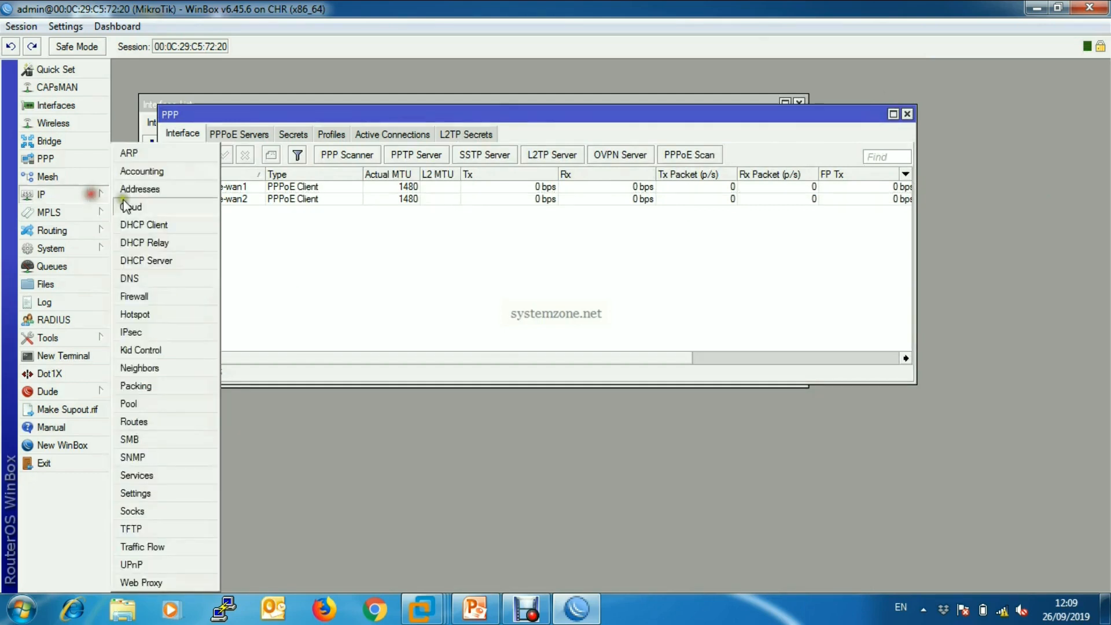
click(132, 421)
drag(410, 215, 434, 215)
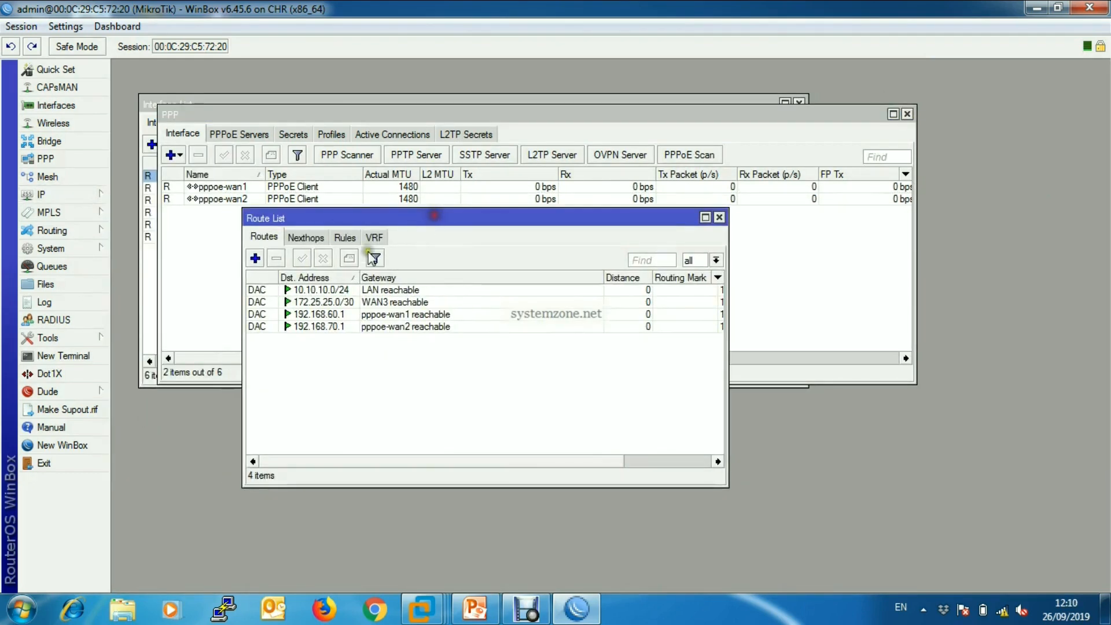
click(255, 258)
click(462, 276)
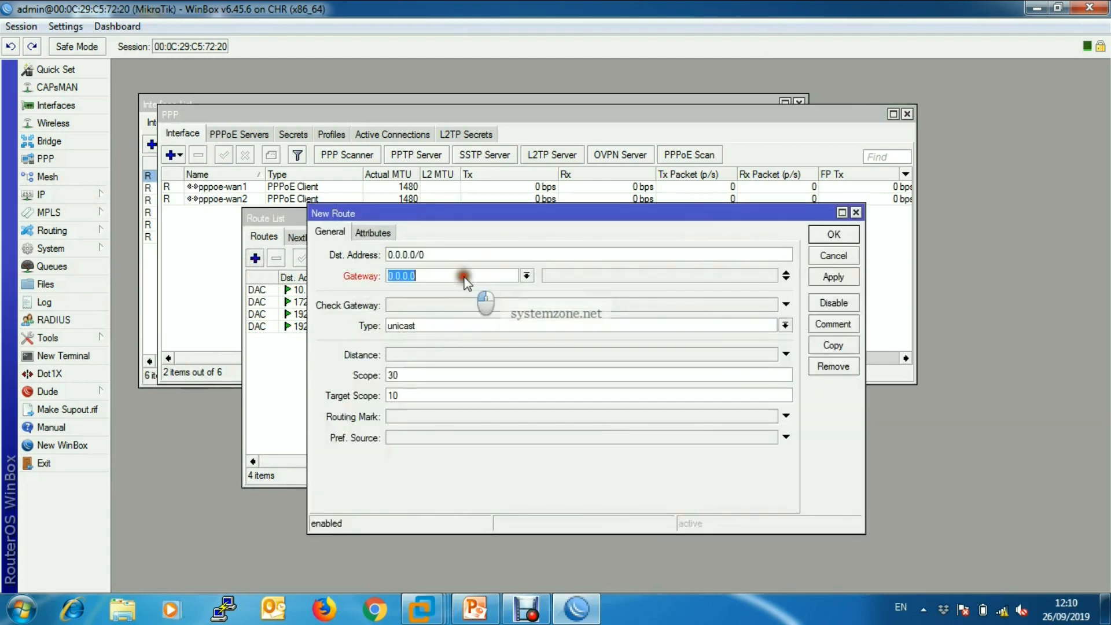
click(527, 276)
click(451, 332)
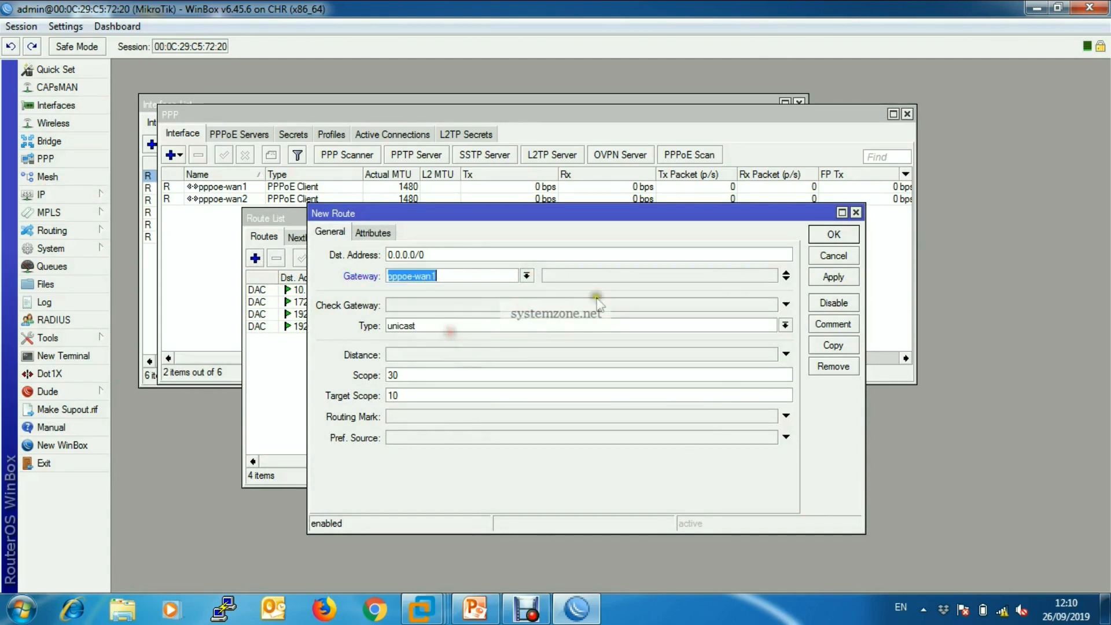
click(786, 279)
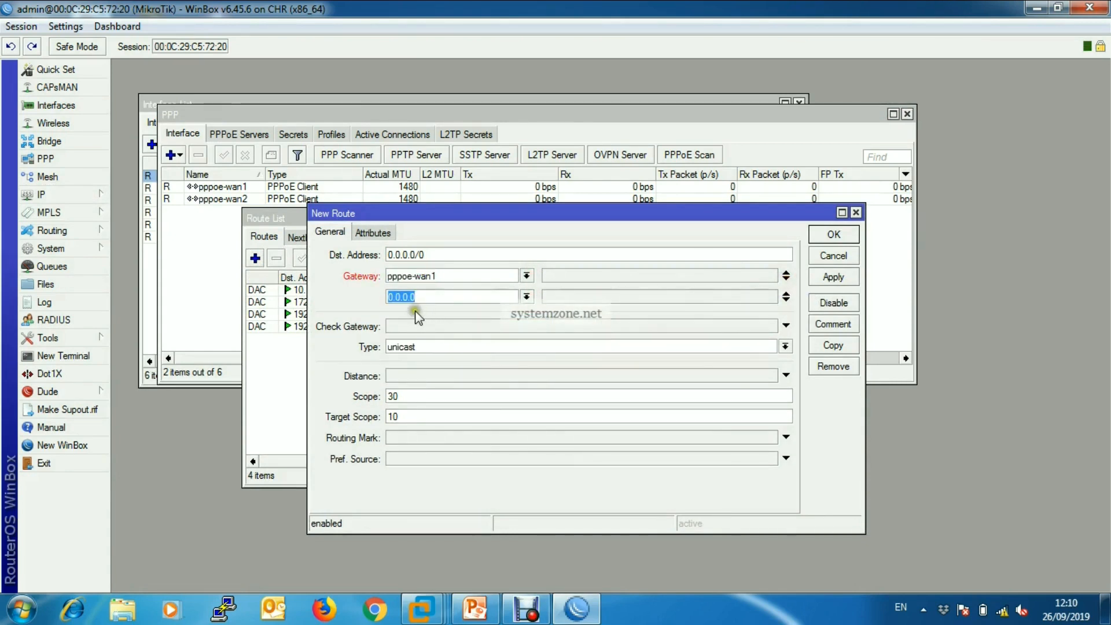
click(527, 297)
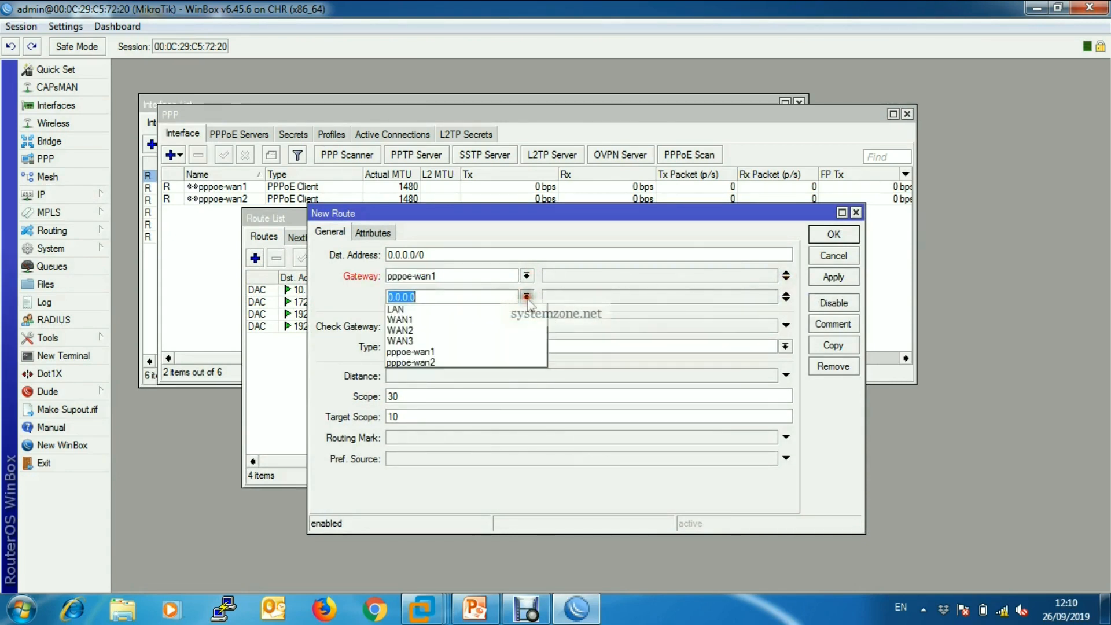
click(470, 363)
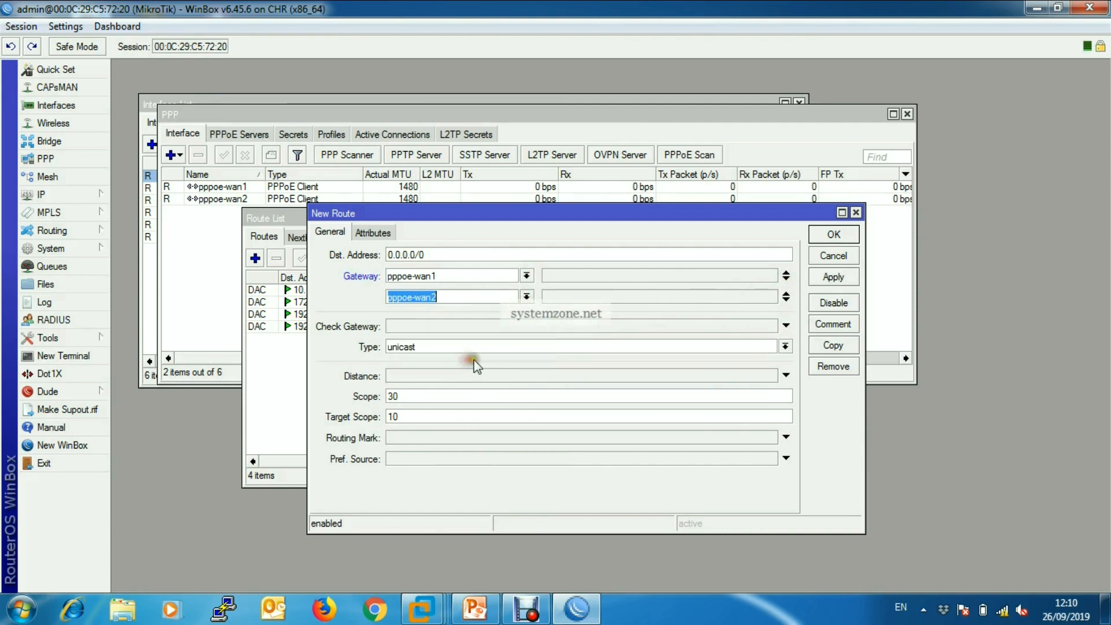
Add 172.25.0.251 as the default route's third gateway, correct it to 172.25.25.1 and apply the route.
click(785, 298)
text(172.)
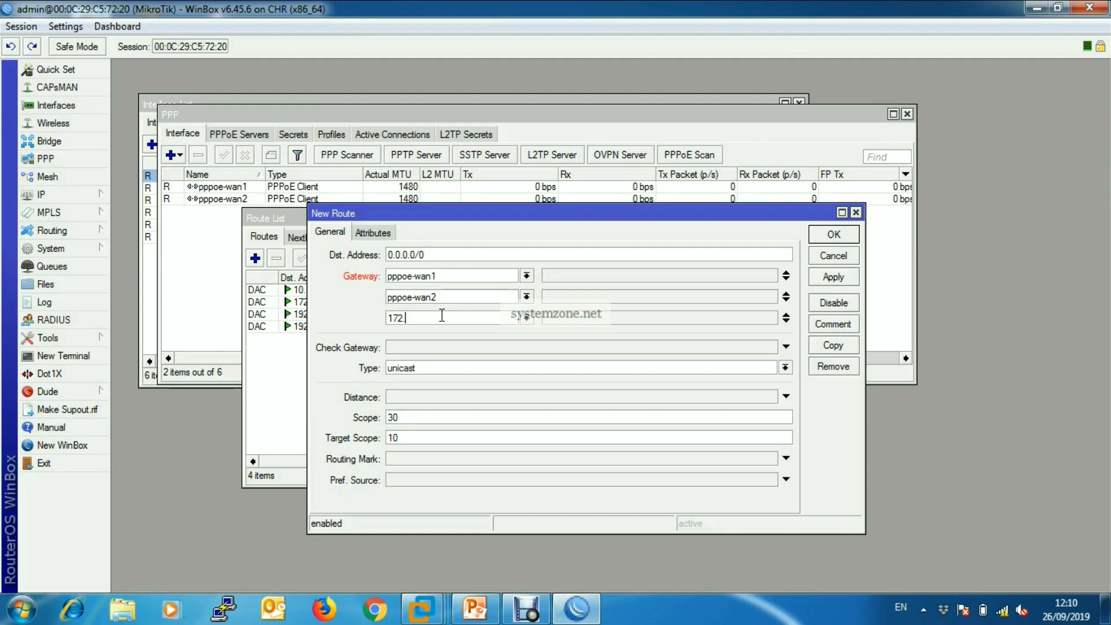
text(25)
text(.0.25)
text(1)
click(837, 279)
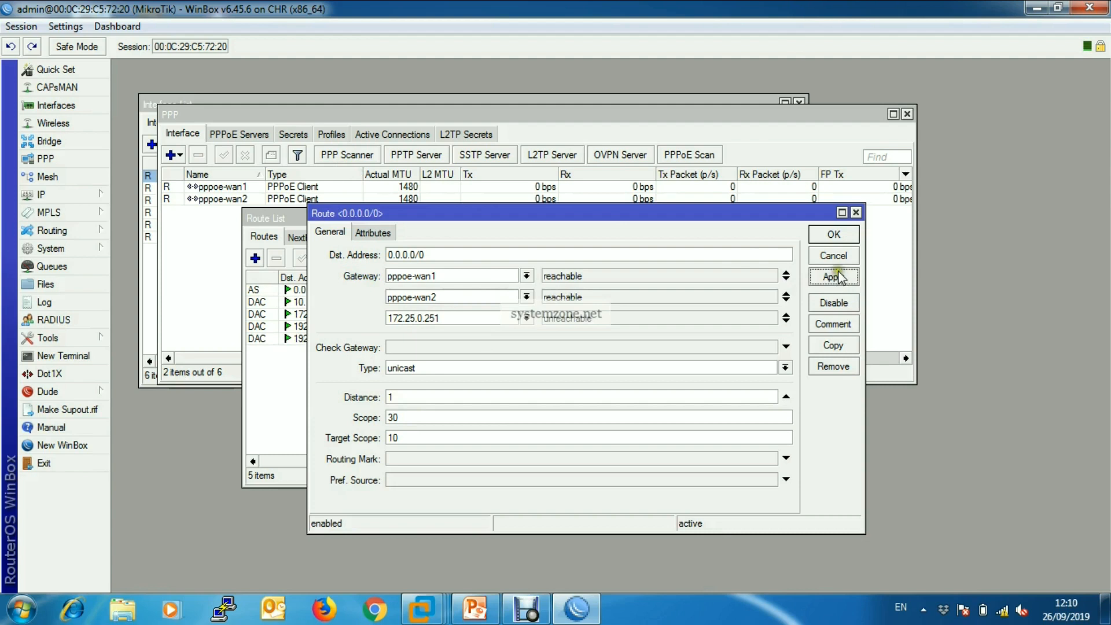
click(447, 317)
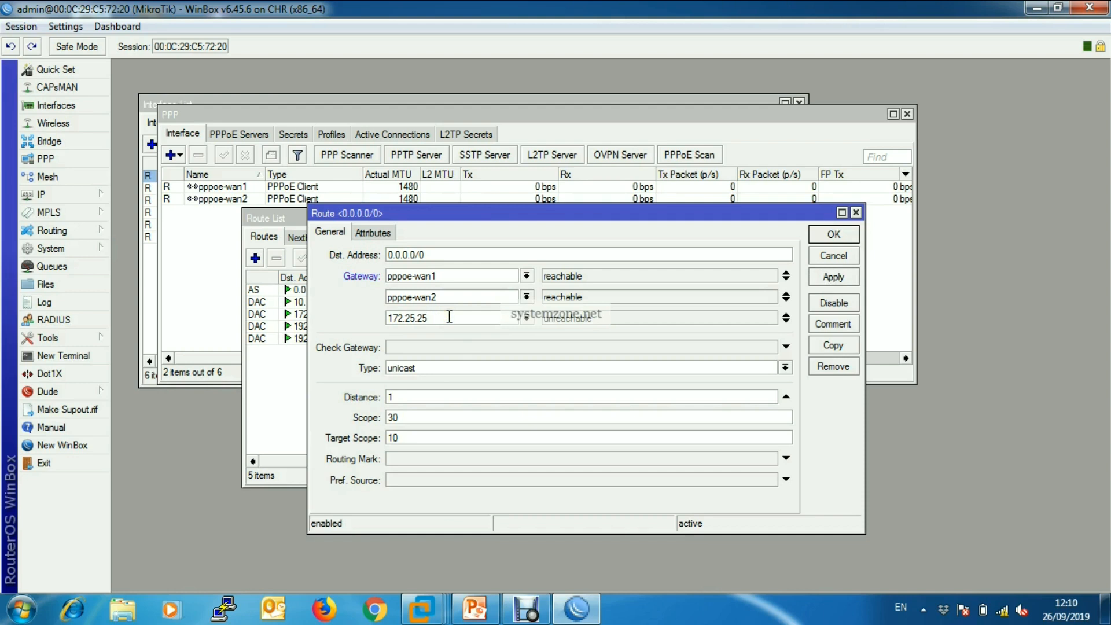
click(833, 277)
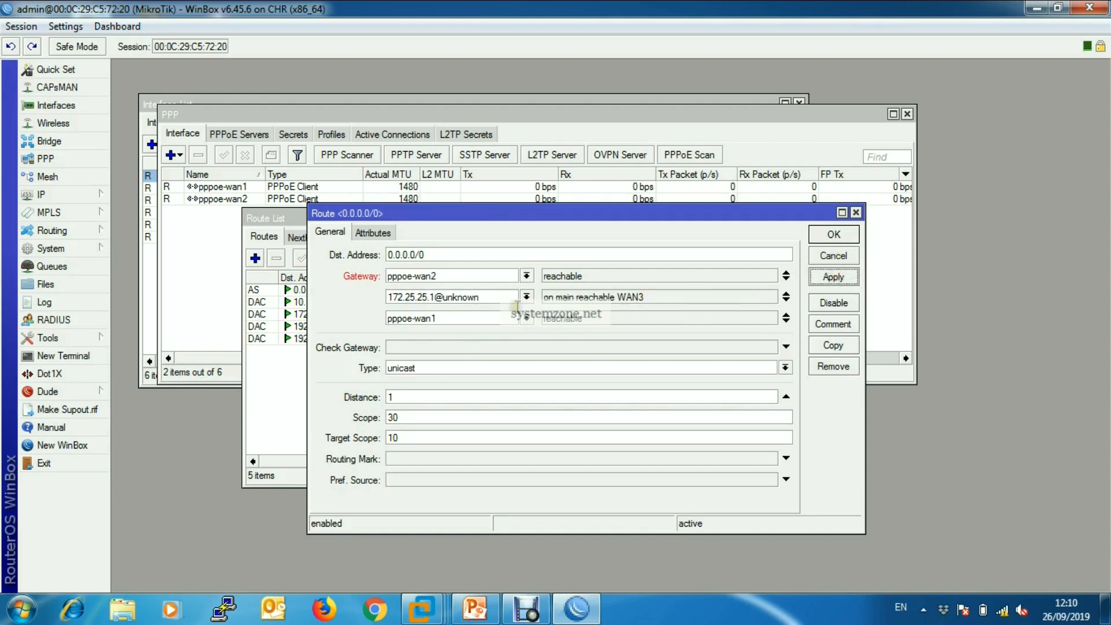
Replace the 172.25.25.1@unknown gateway of the default route with the WAN3 interface and apply it.
click(527, 296)
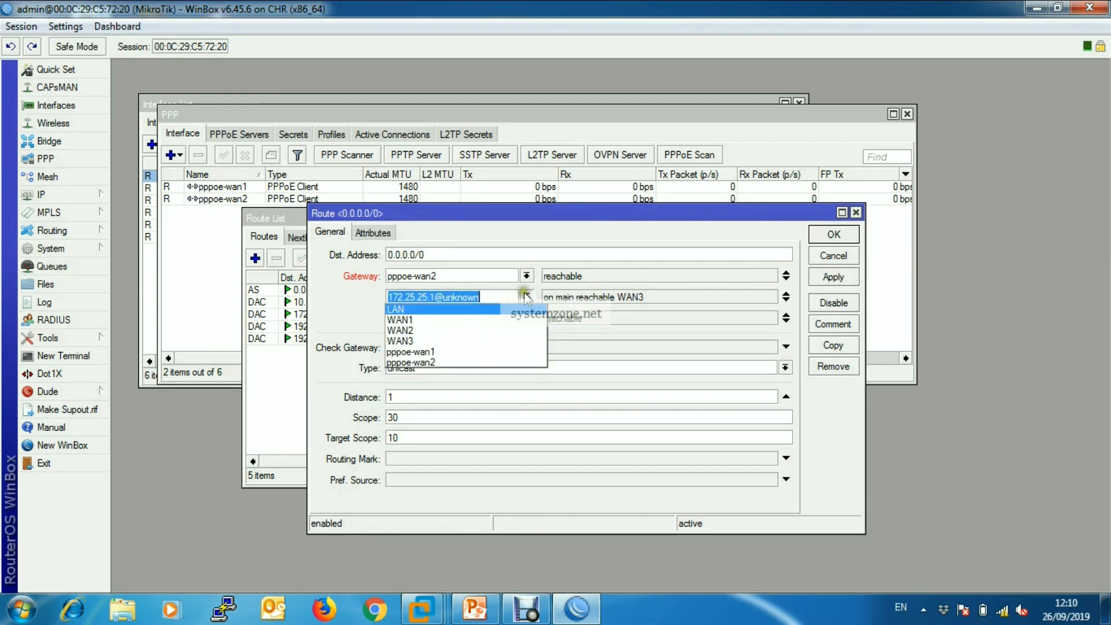
click(526, 296)
click(526, 297)
click(443, 342)
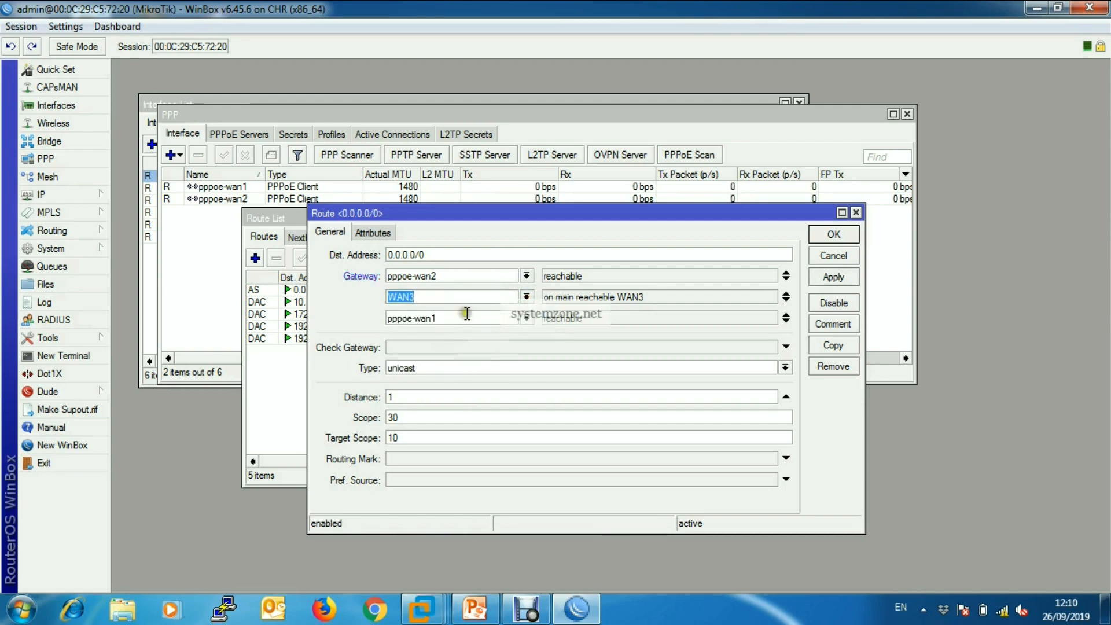
click(832, 277)
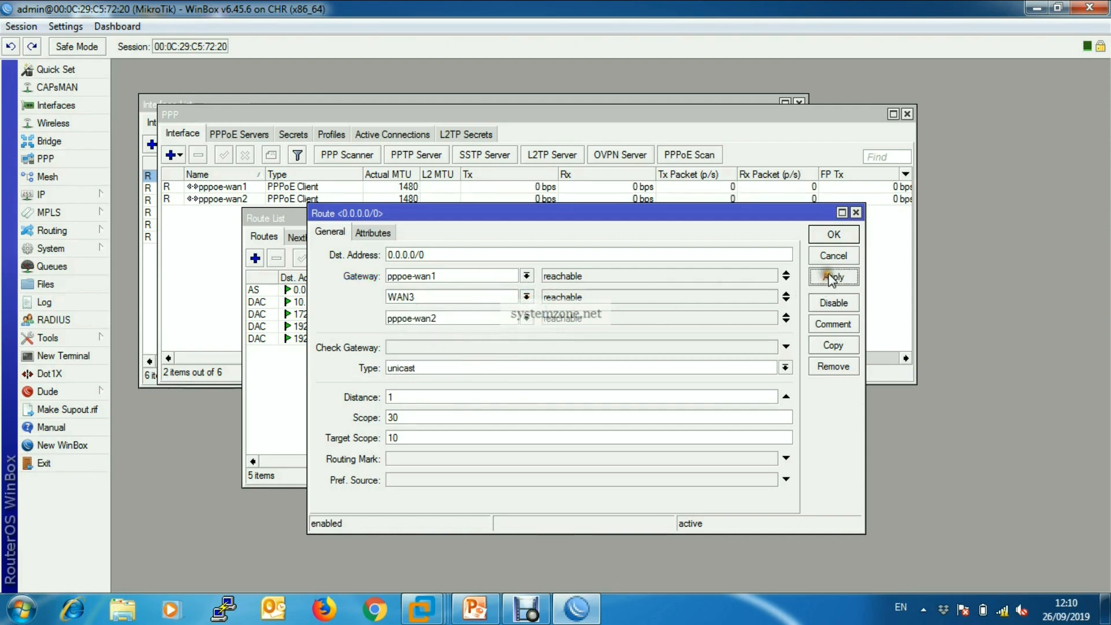
Change the default route's WAN3 gateway to 172.25.25.1 and apply the route.
double_click(408, 296)
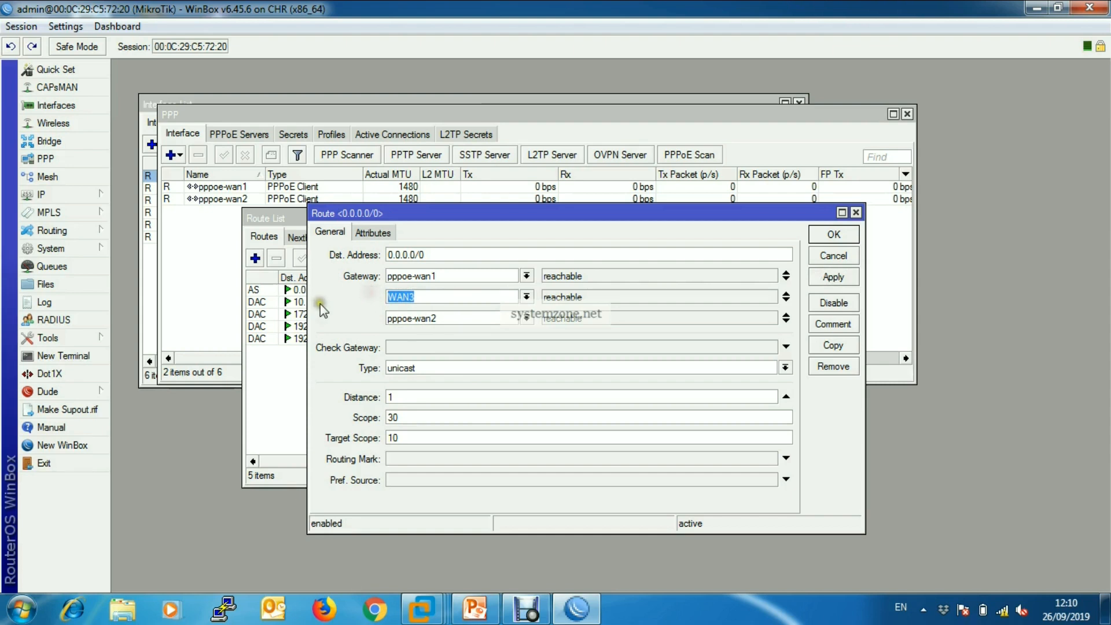
text(172.25.)
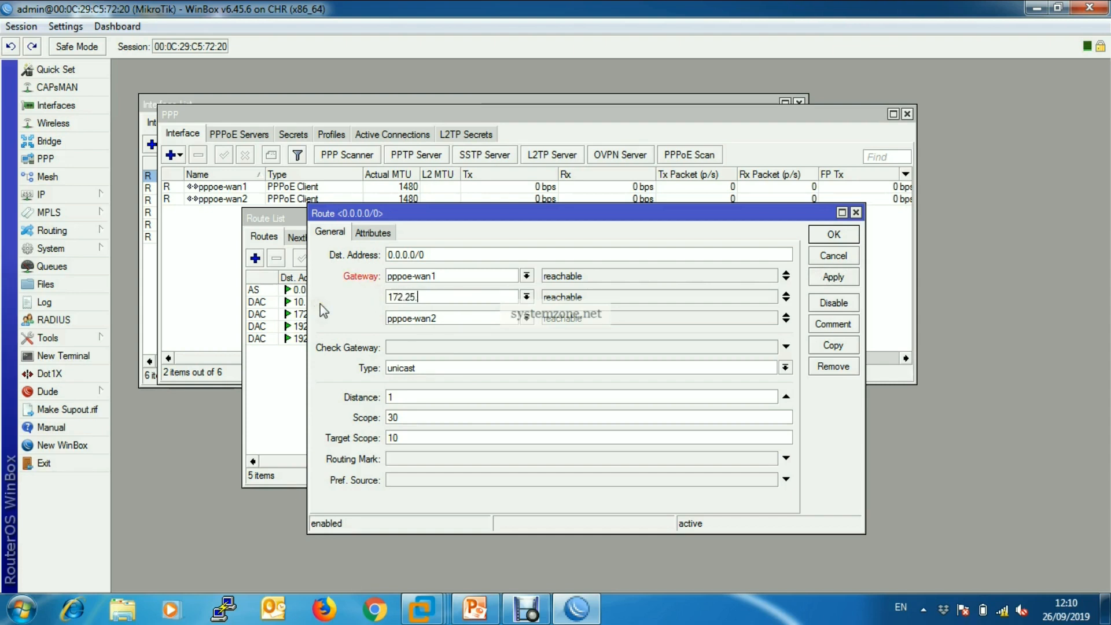
text(25.1)
click(834, 277)
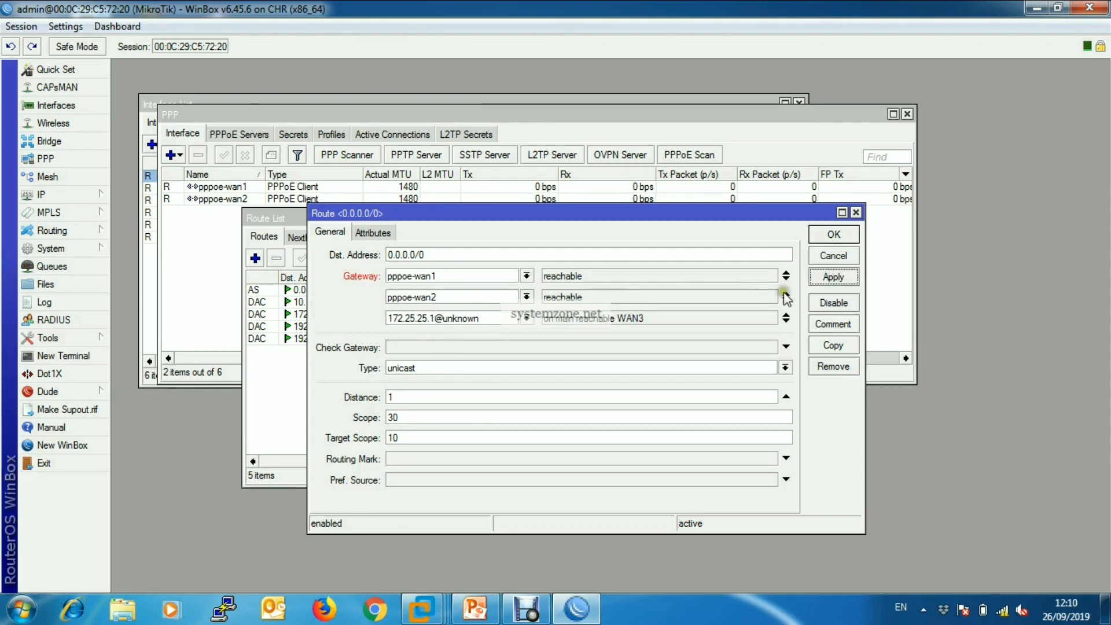
Switch the default route's third gateway back to the WAN3 interface and apply it.
click(526, 318)
click(433, 363)
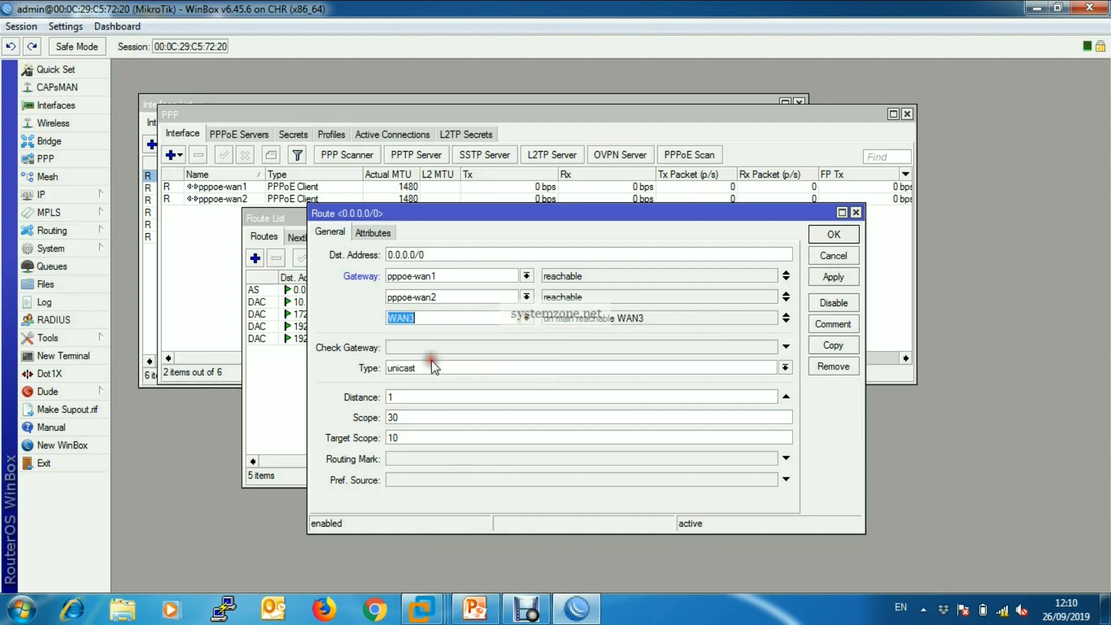
click(827, 278)
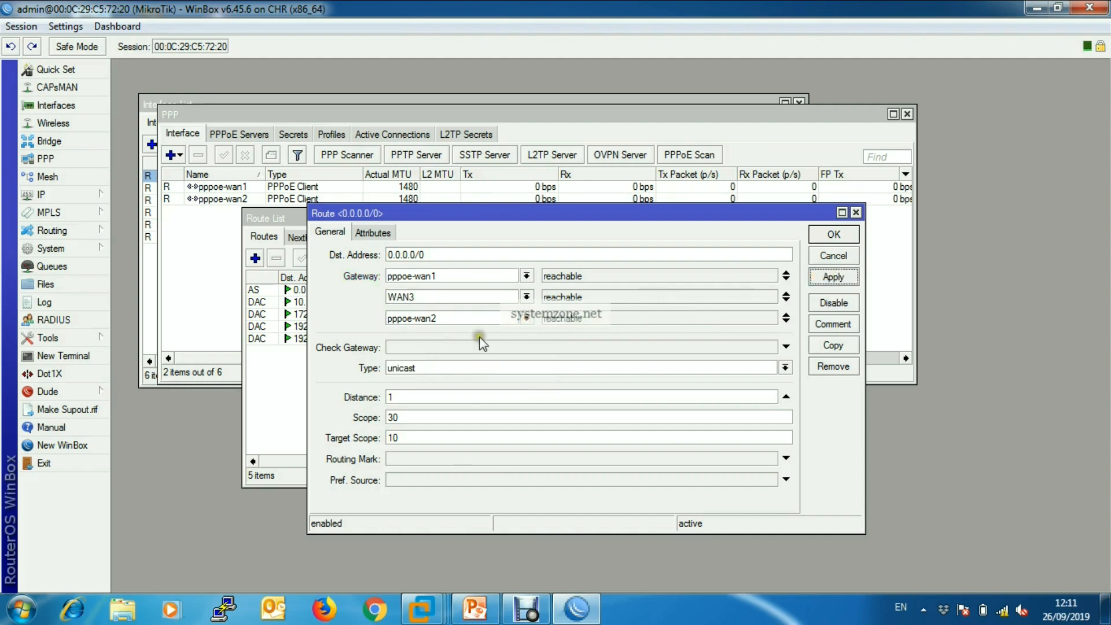
Set the default route's gateway for the WAN3 link to 172.25.25.1 and save the route.
drag(463, 298, 341, 306)
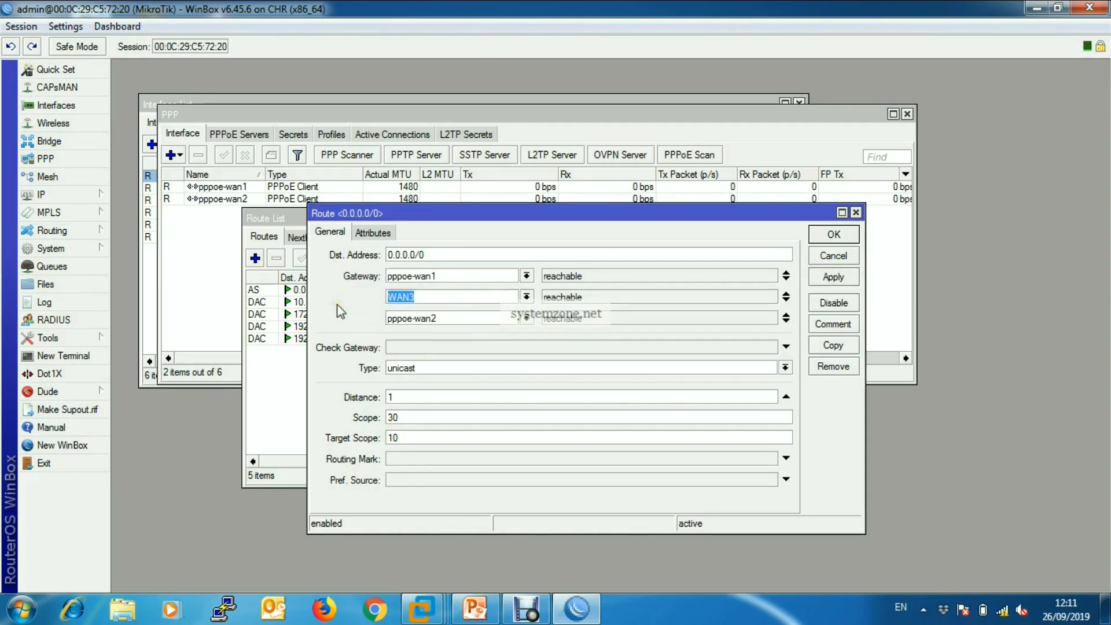
text(172.25.25.1)
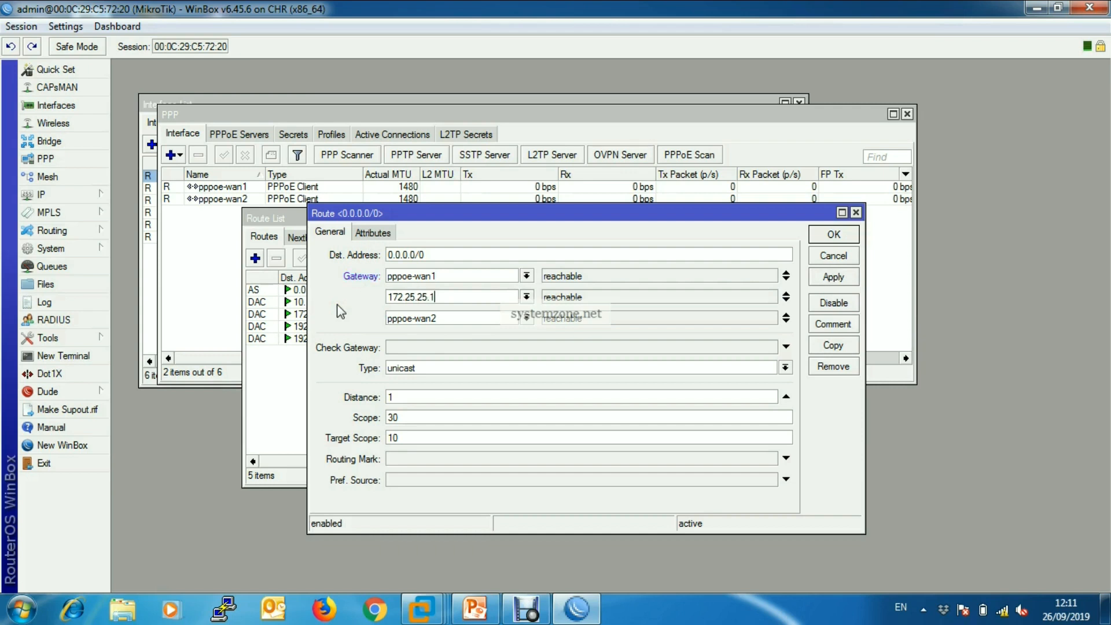
click(833, 276)
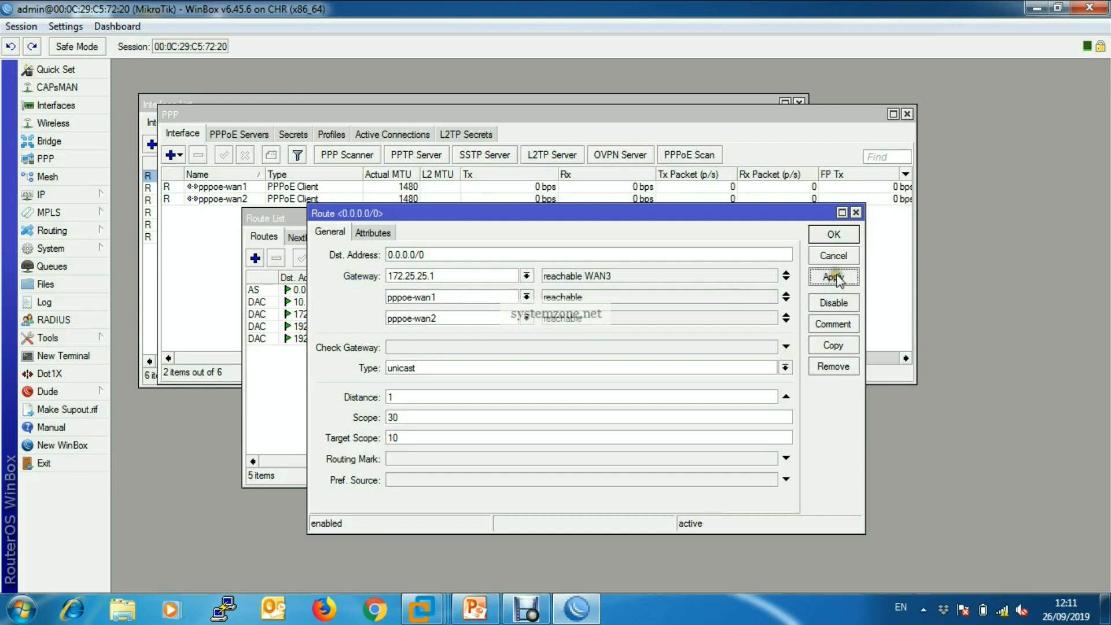
click(839, 236)
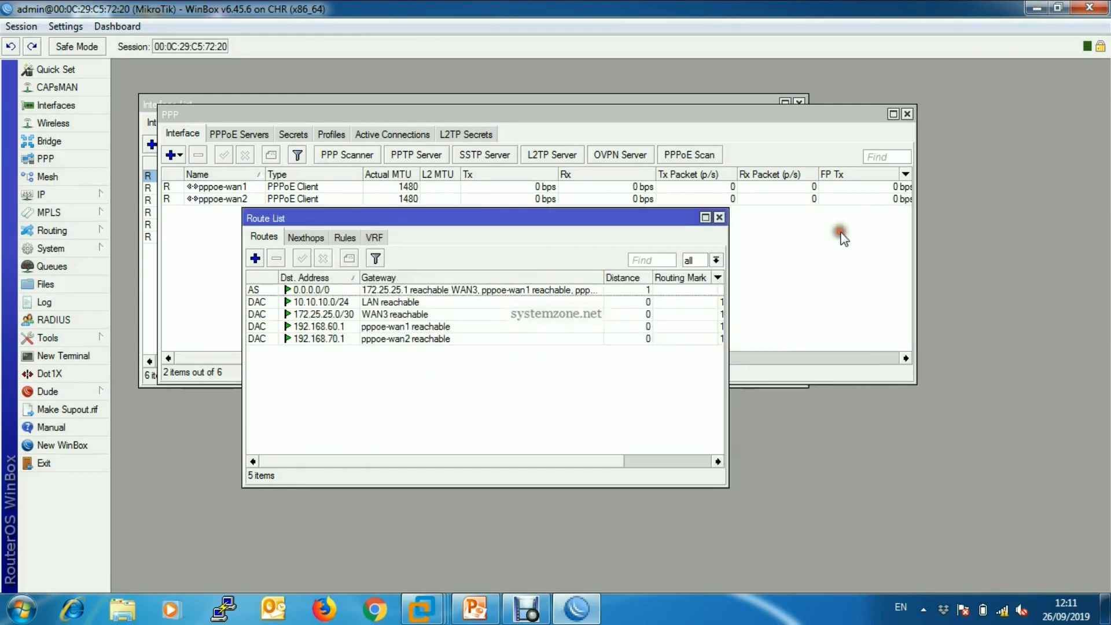
Test the router's internet connection by pinging google.com from a new terminal, and stop the ping.
drag(652, 218, 704, 202)
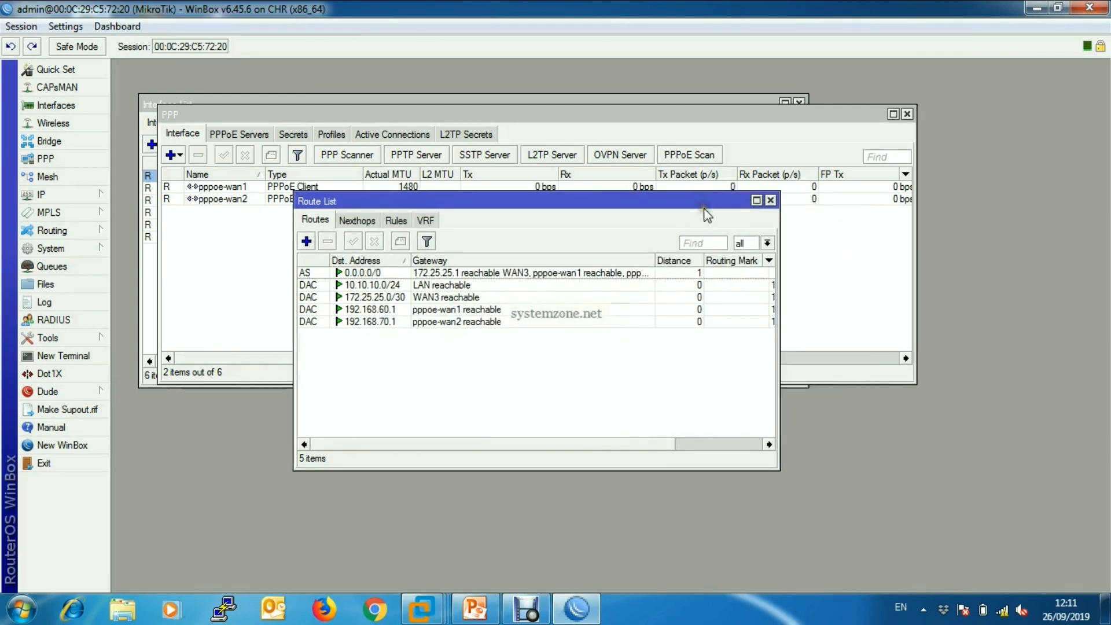
click(70, 357)
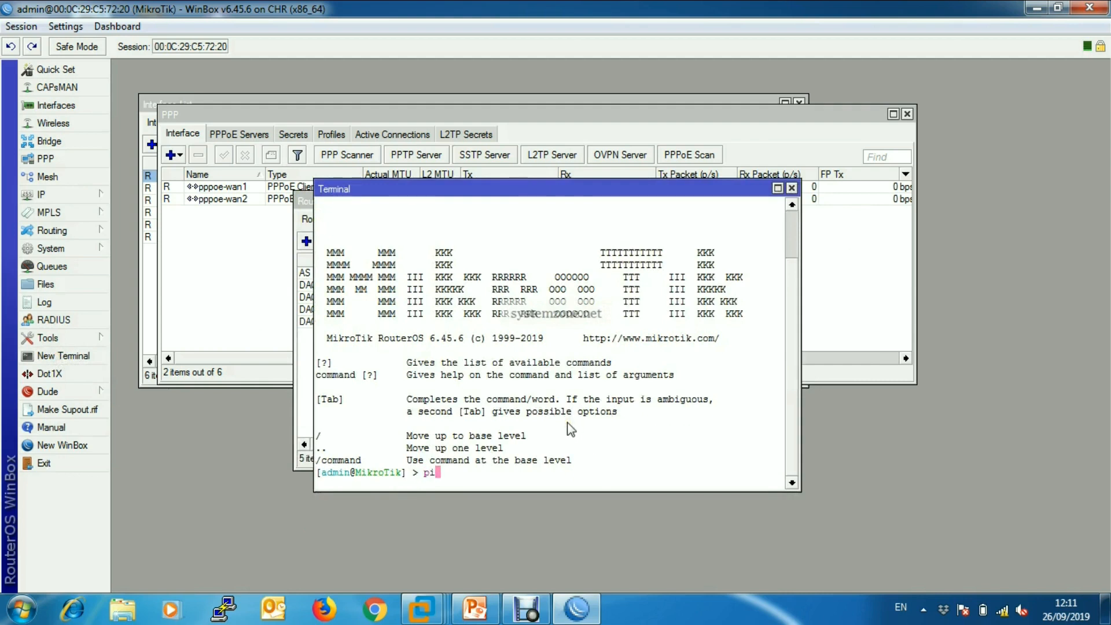
text(ping google.com)
key(Return)
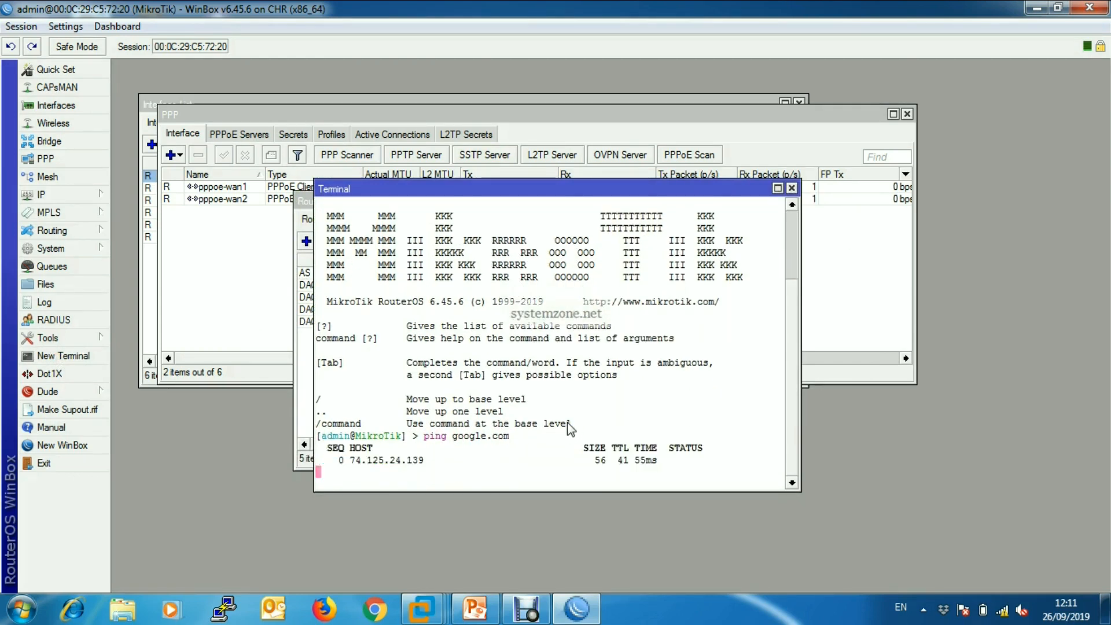
key(ctrl+c)
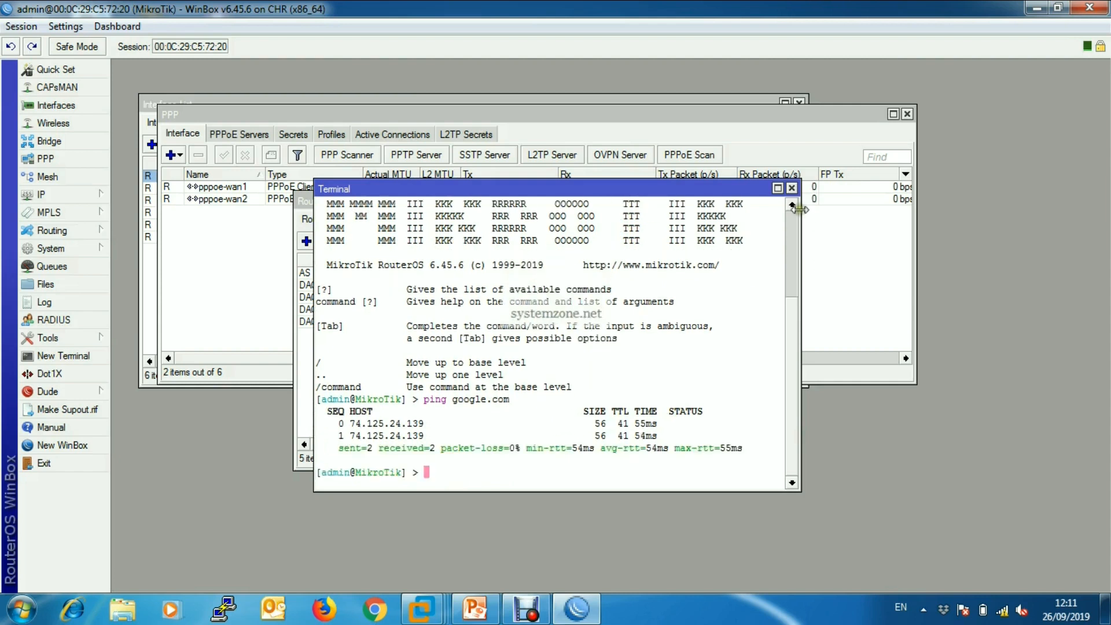
Close the terminal and route list, and open the TCP/IPv4 properties of the Windows Local Area Connection.
click(792, 188)
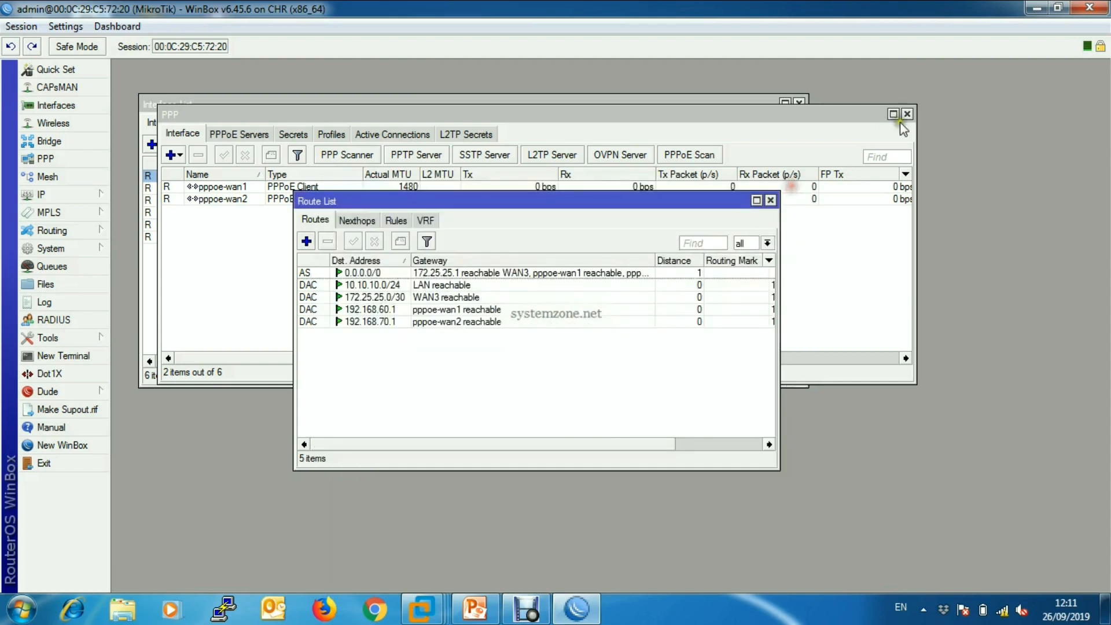
click(771, 200)
right_click(1009, 613)
click(1005, 593)
click(767, 276)
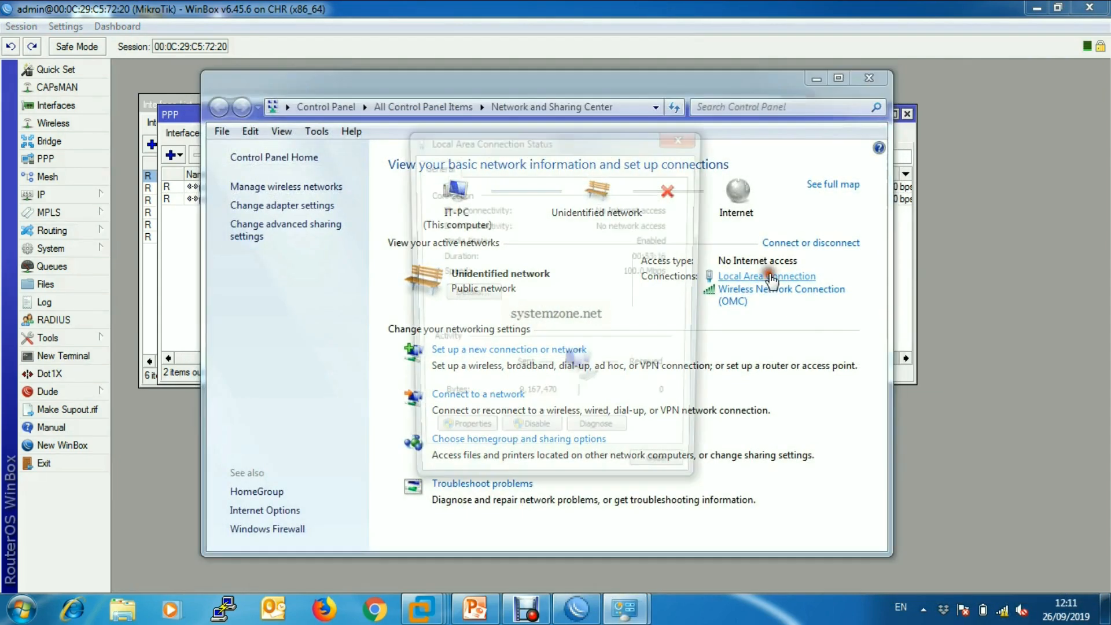
click(458, 440)
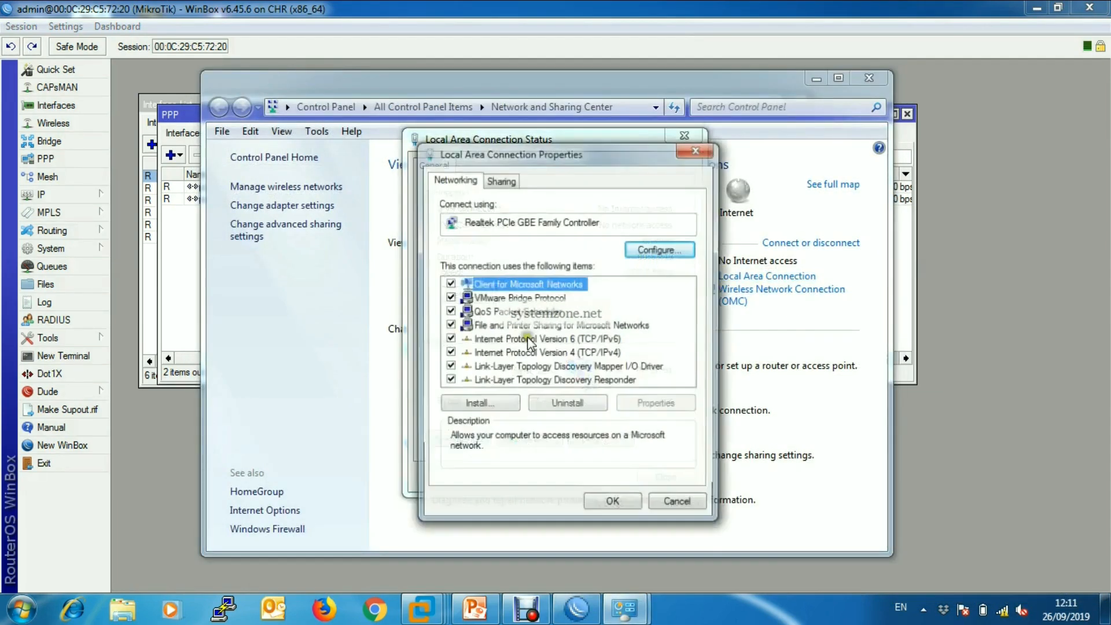
click(582, 354)
double_click(581, 354)
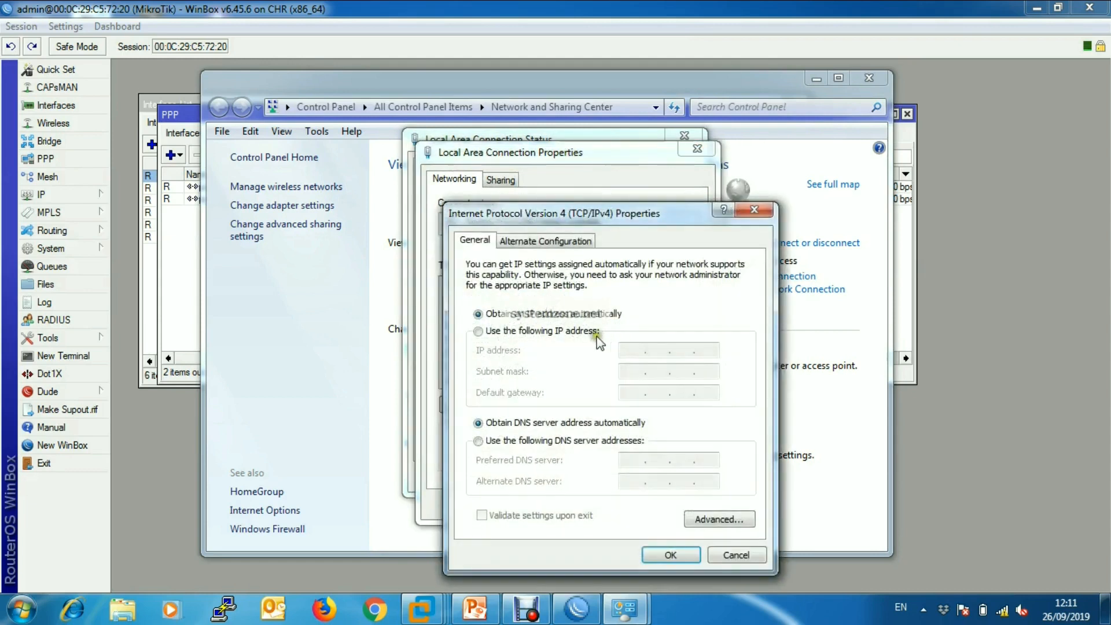
Assign the PC's wired adapter the static IP address 10.10.10.2 with subnet mask 255.255.255.0.
click(551, 331)
click(626, 350)
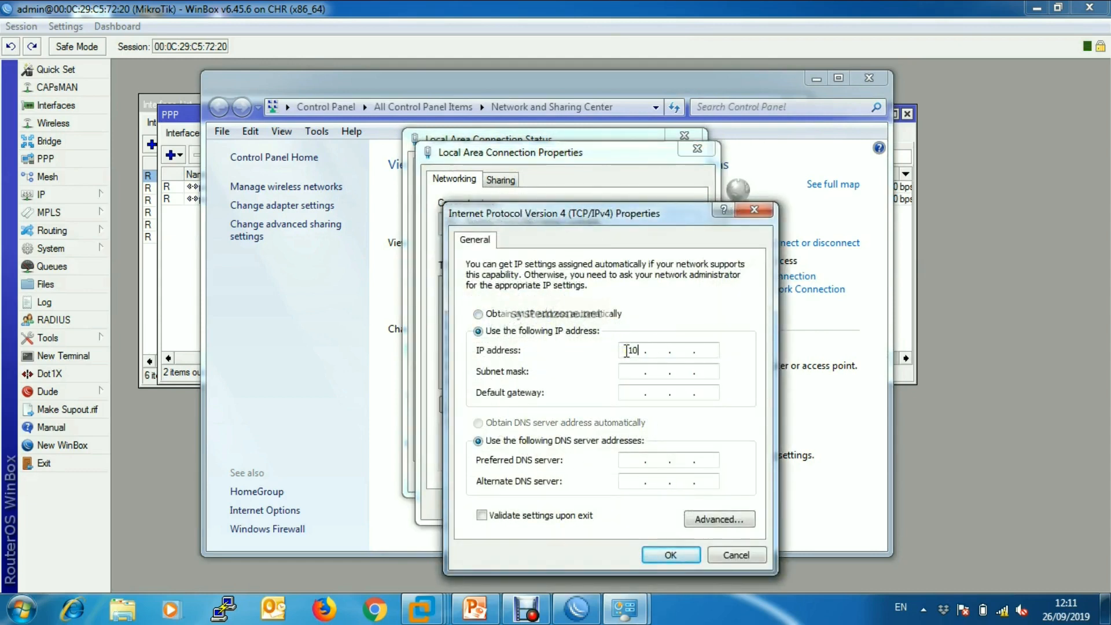
text(10 . 10 . 10 . 2)
click(631, 373)
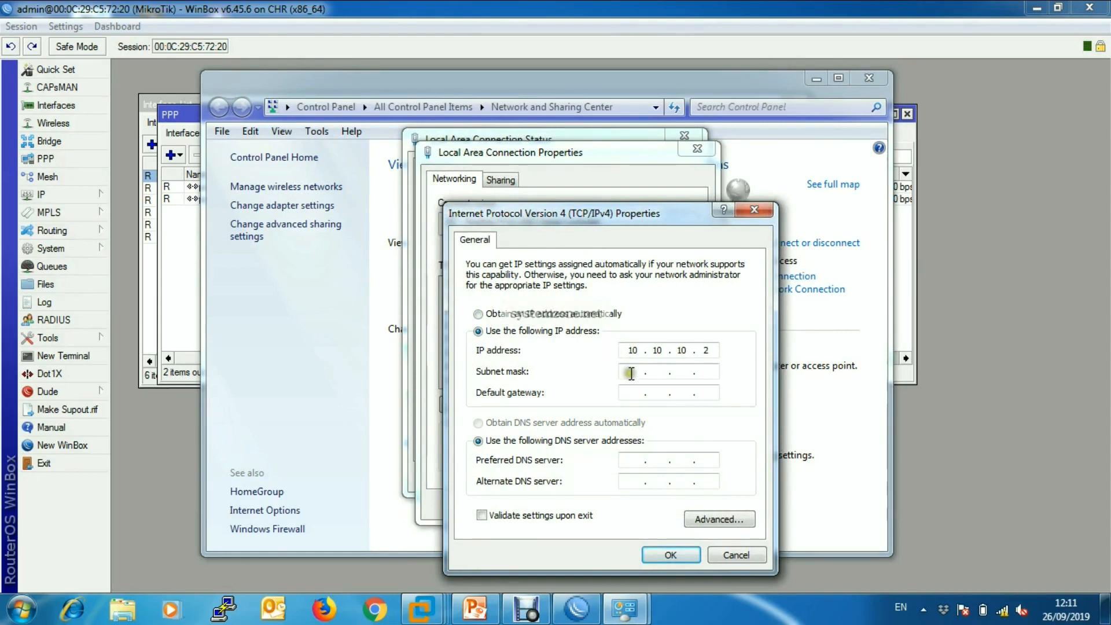
click(673, 375)
text(255 . 255 . 255)
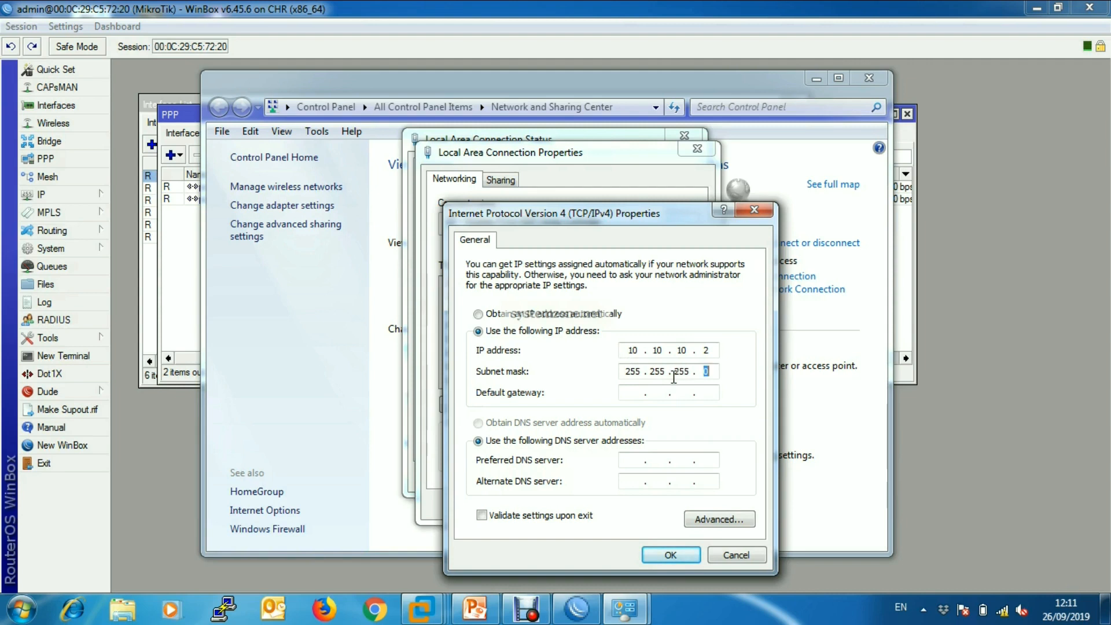
Set the adapter's default gateway to 10.10.10.1 and preferred DNS server to 8.8.8.8, and save the connection settings.
click(634, 394)
click(644, 460)
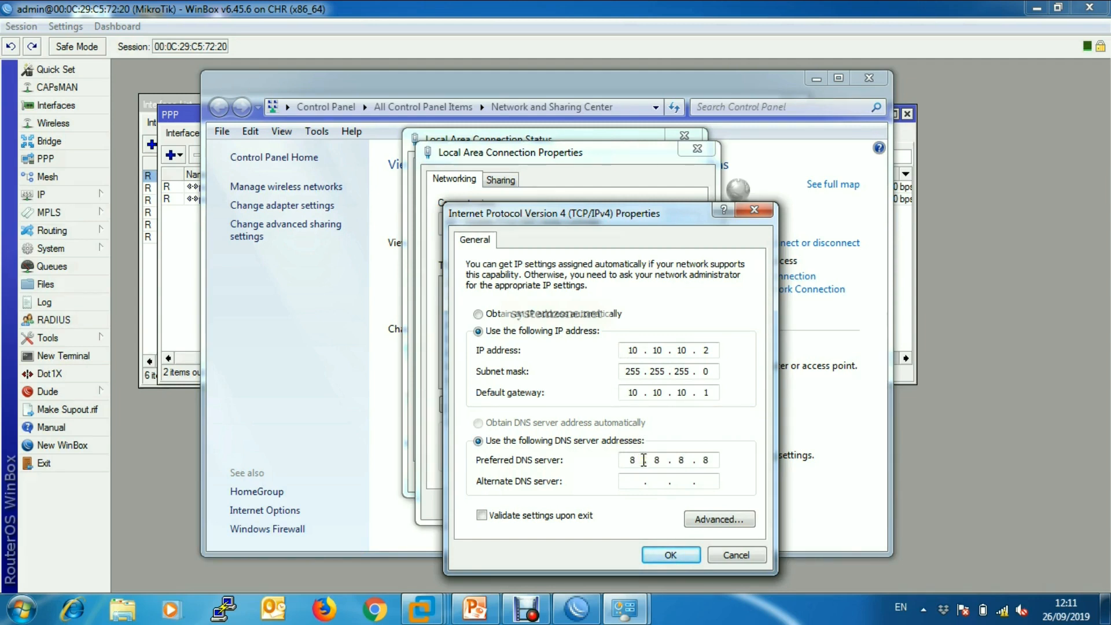
click(670, 554)
click(612, 501)
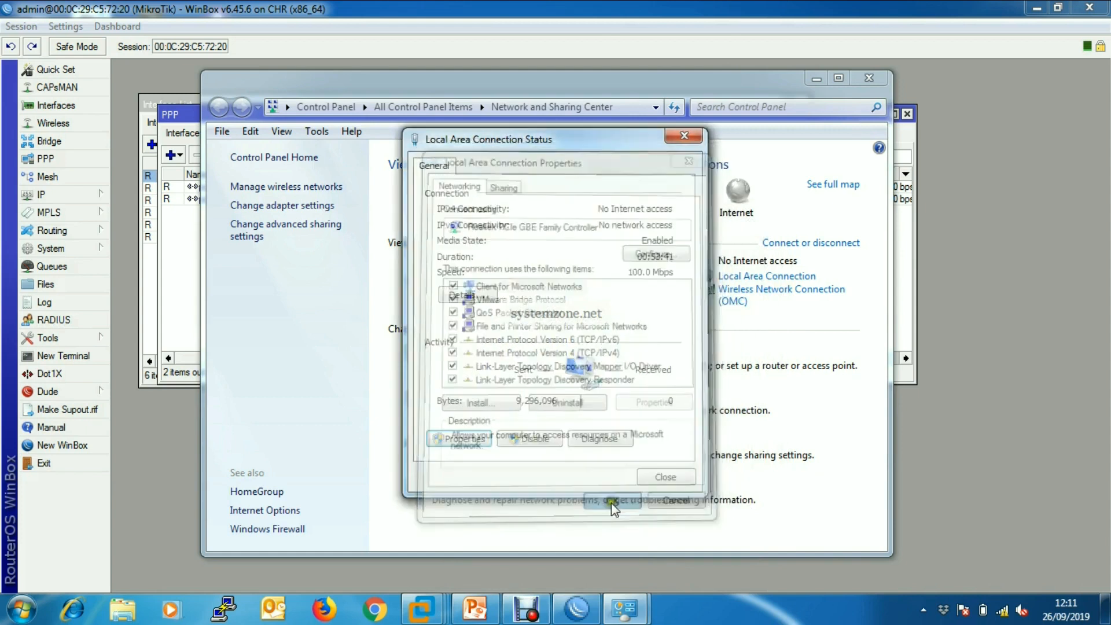
click(666, 477)
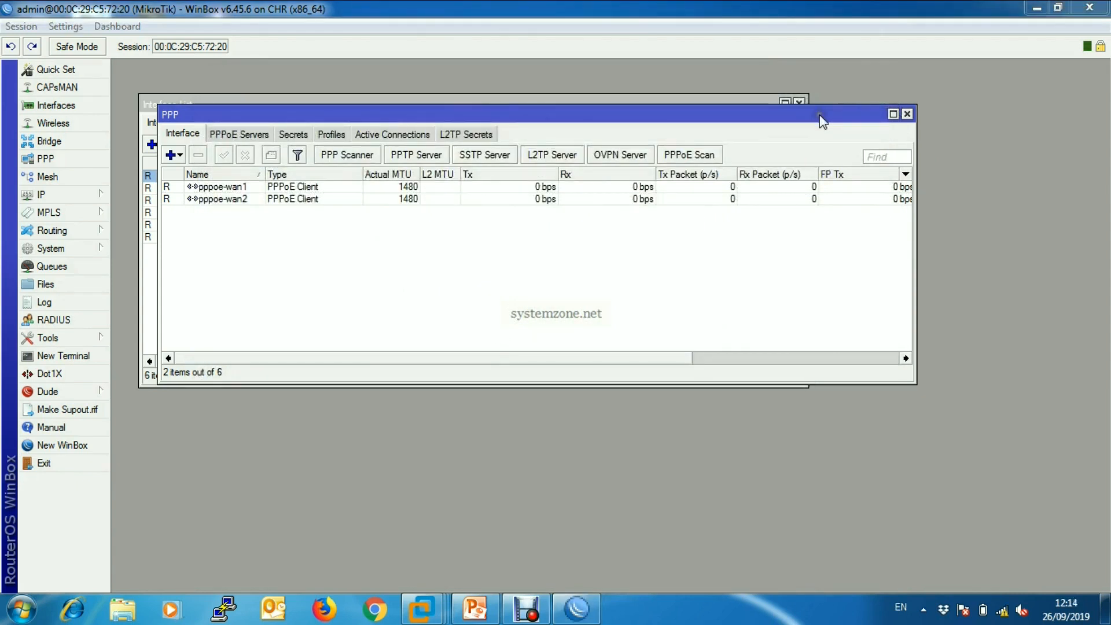
Close the PPP window and select pppoe-wan2 in the interface list to watch its traffic.
drag(820, 114, 818, 161)
click(906, 160)
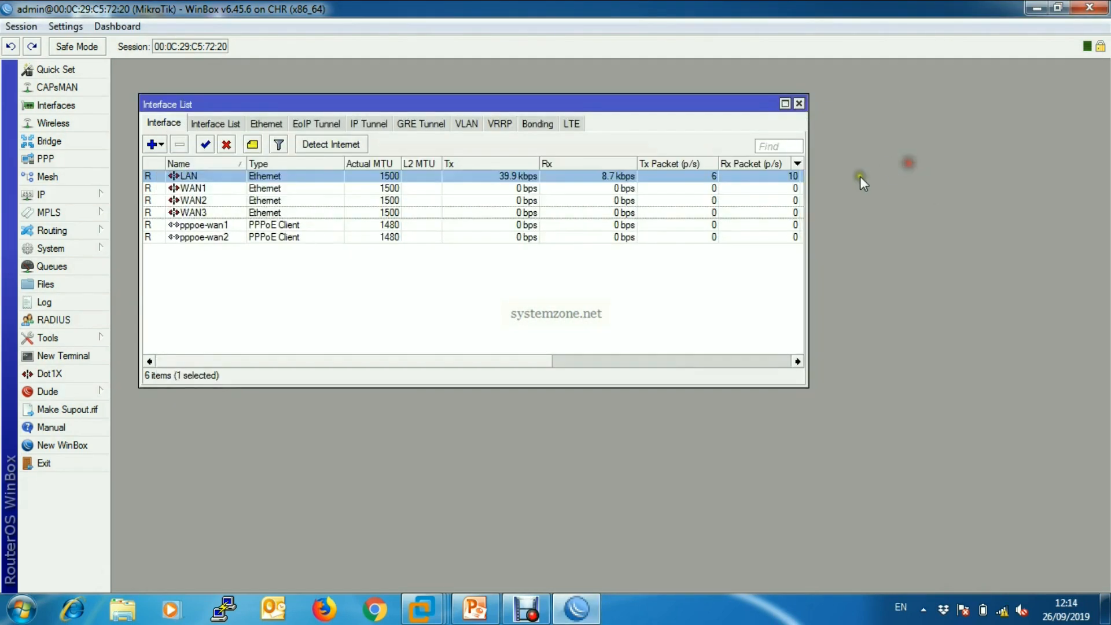
click(506, 237)
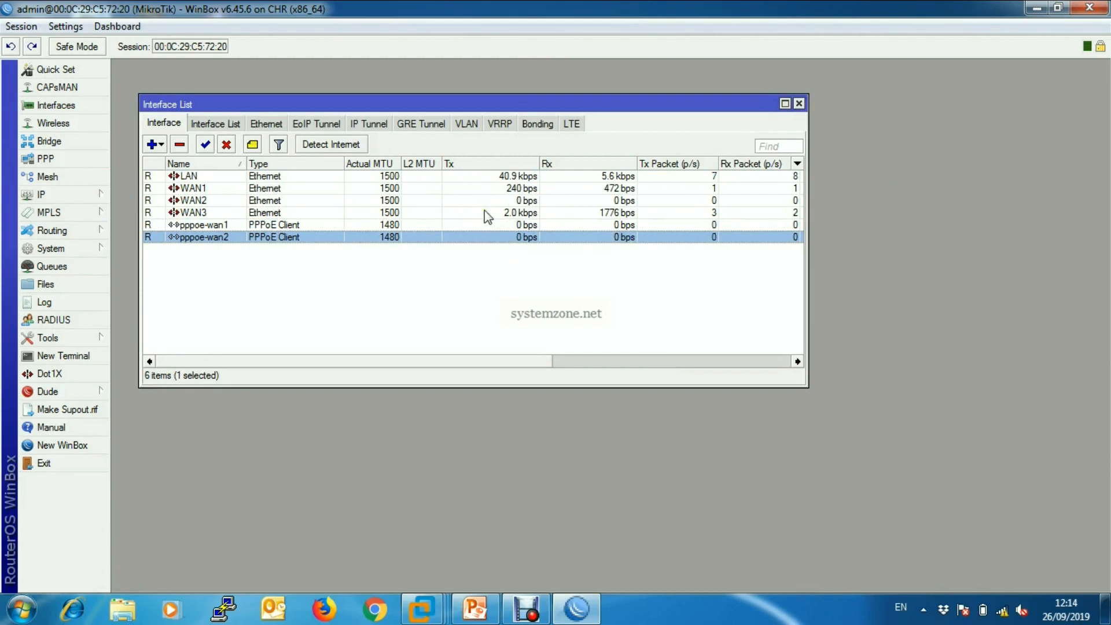
Switch to Chrome and search Google for mikrotik to generate LAN client traffic.
click(375, 612)
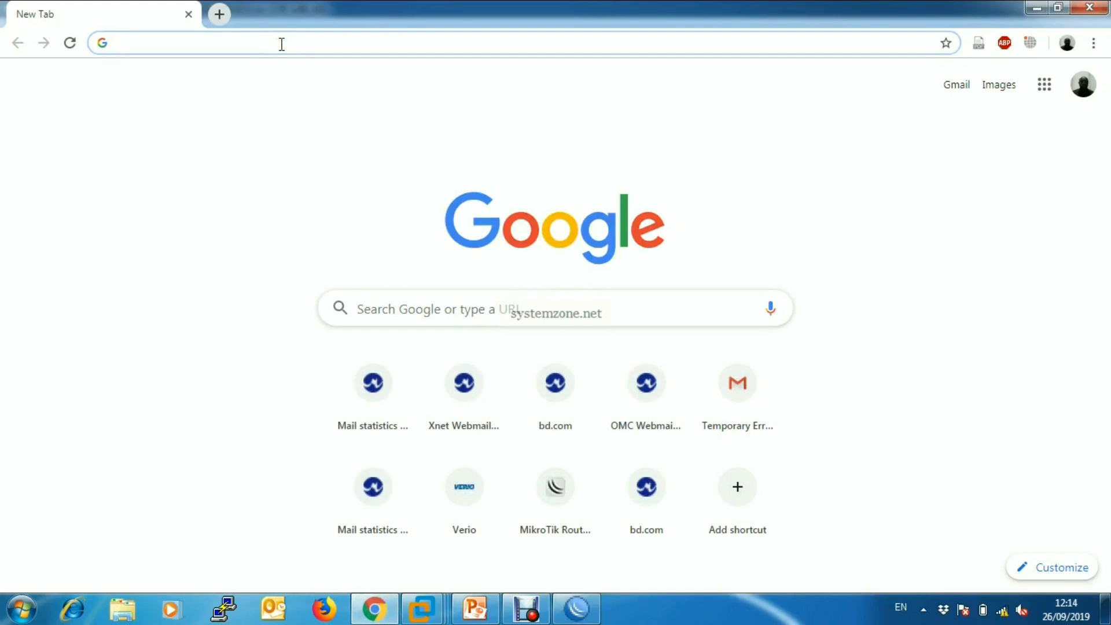
text(mikrotik)
key(Delete)
key(Return)
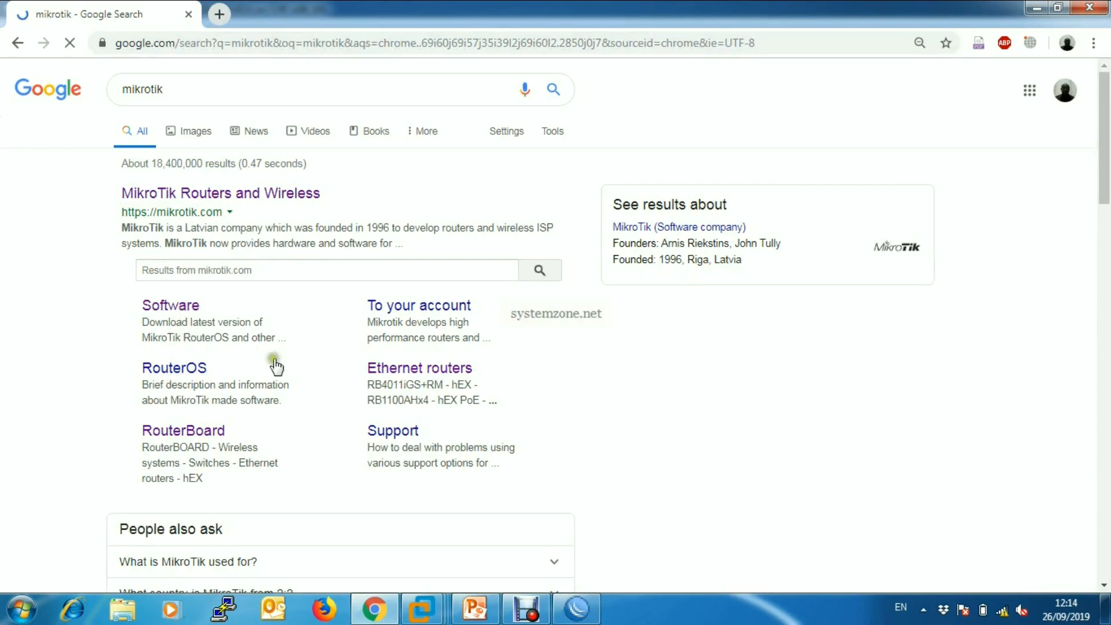
Open the MikroTik software download archive and expand the files of Release 6.42.10.
click(178, 303)
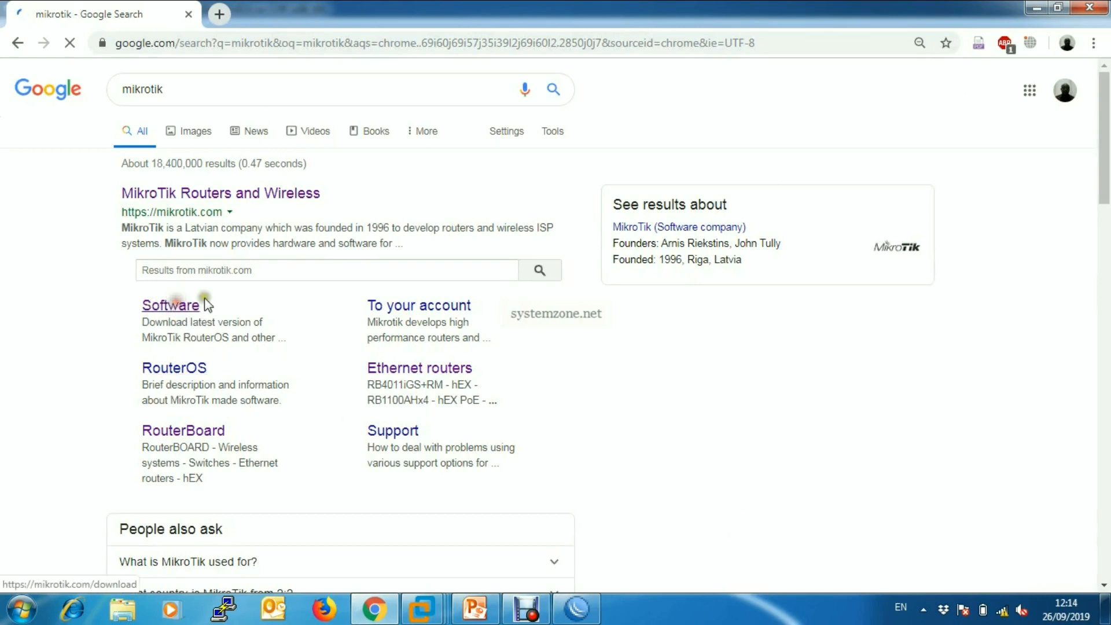
click(699, 152)
scroll(270, 348, down, 4)
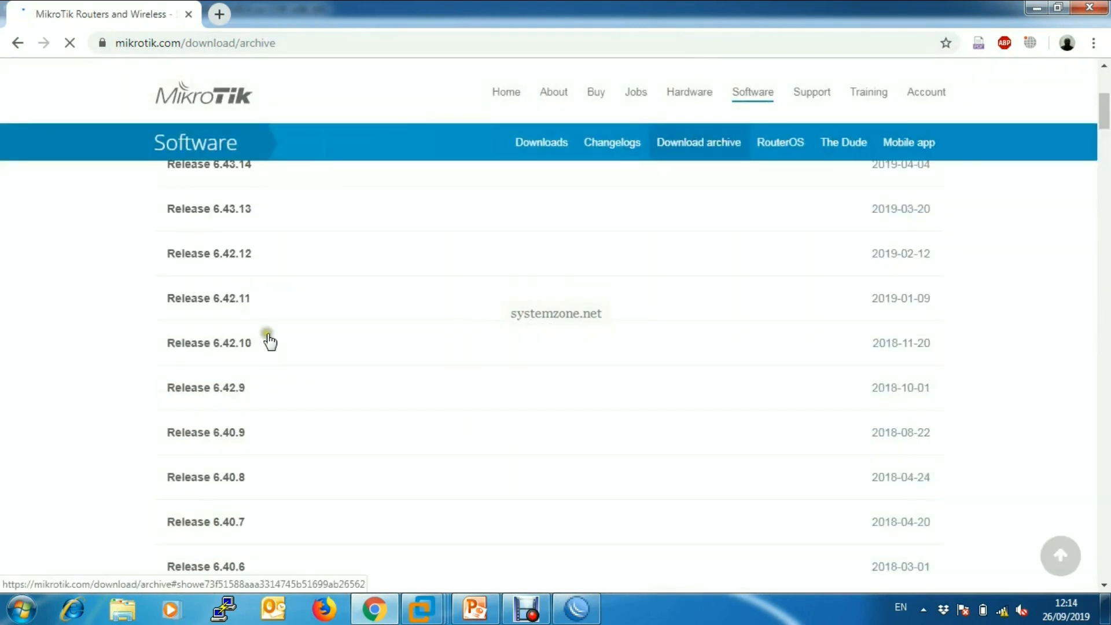
click(249, 342)
scroll(249, 347, down, 5)
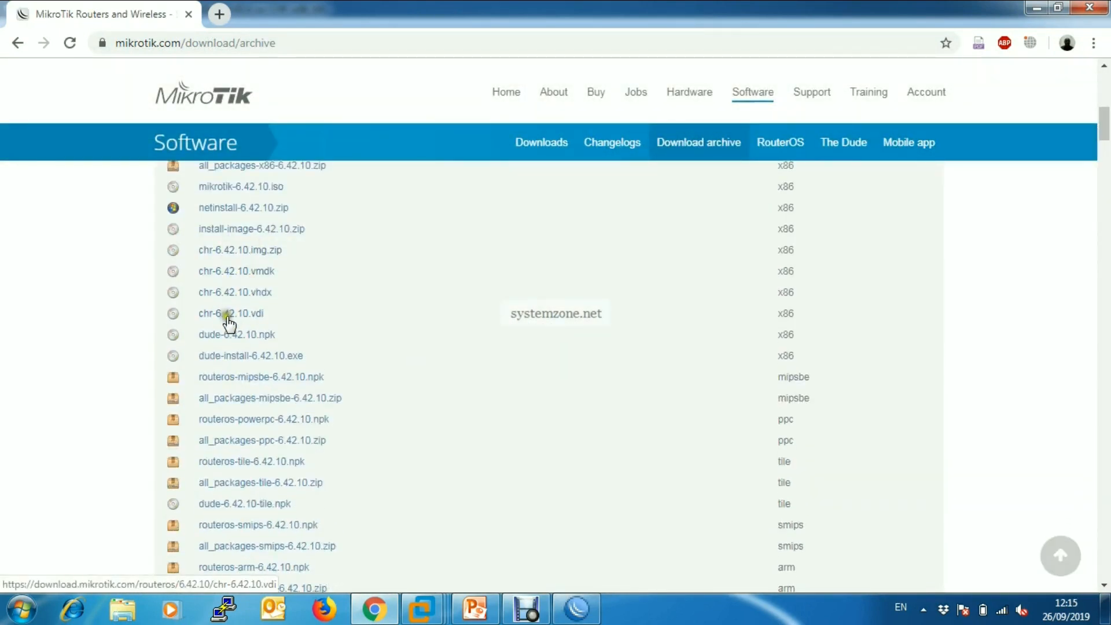
Download mikrotik-6.42.10.iso and return to WinBox to check the interface traffic.
scroll(246, 318, up, 3)
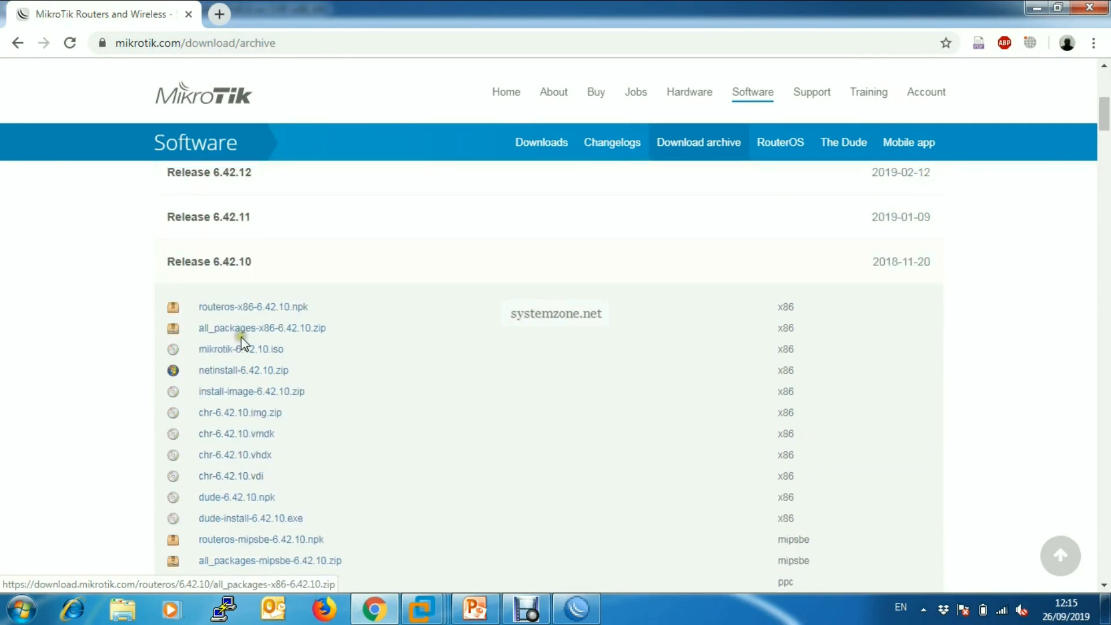
click(272, 350)
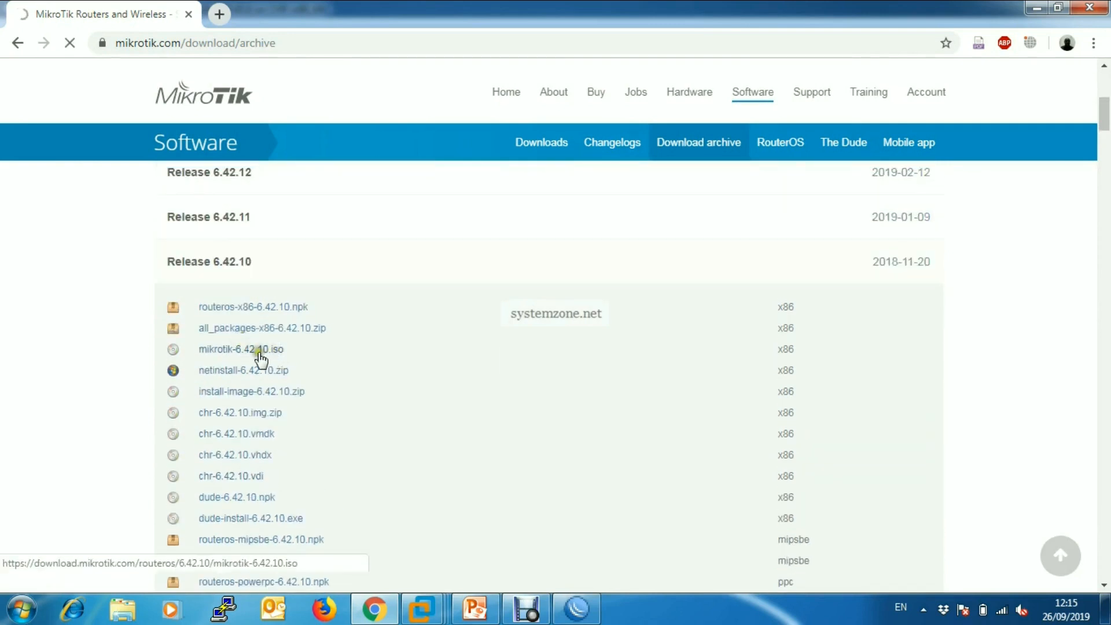
click(374, 611)
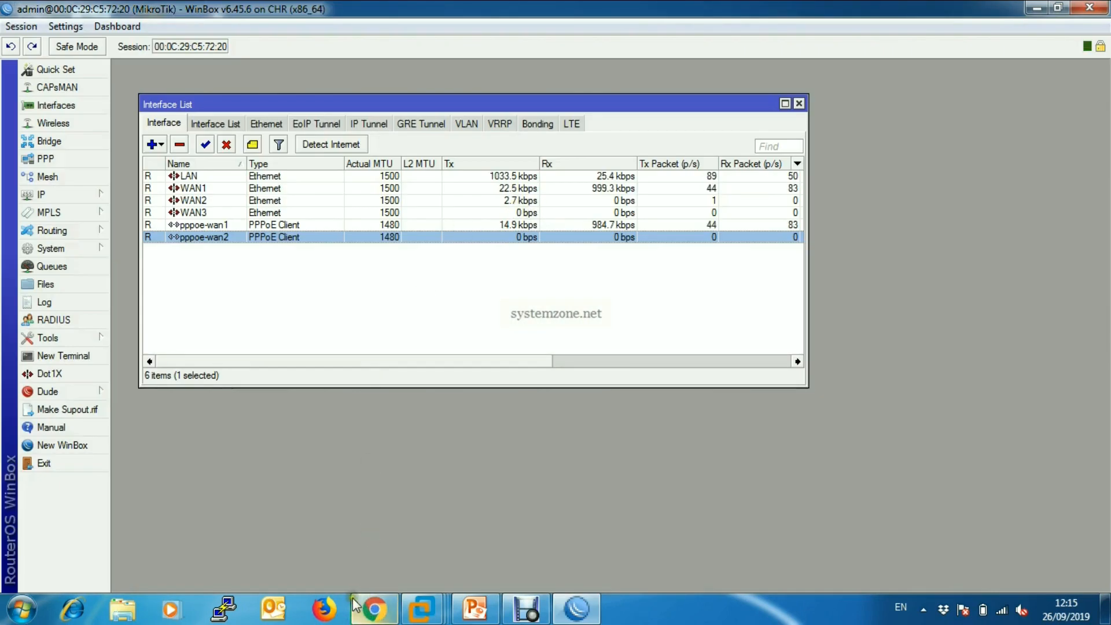
Switch to Chrome and load the suggested YouTube channel page in a new browser tab.
click(375, 611)
click(219, 14)
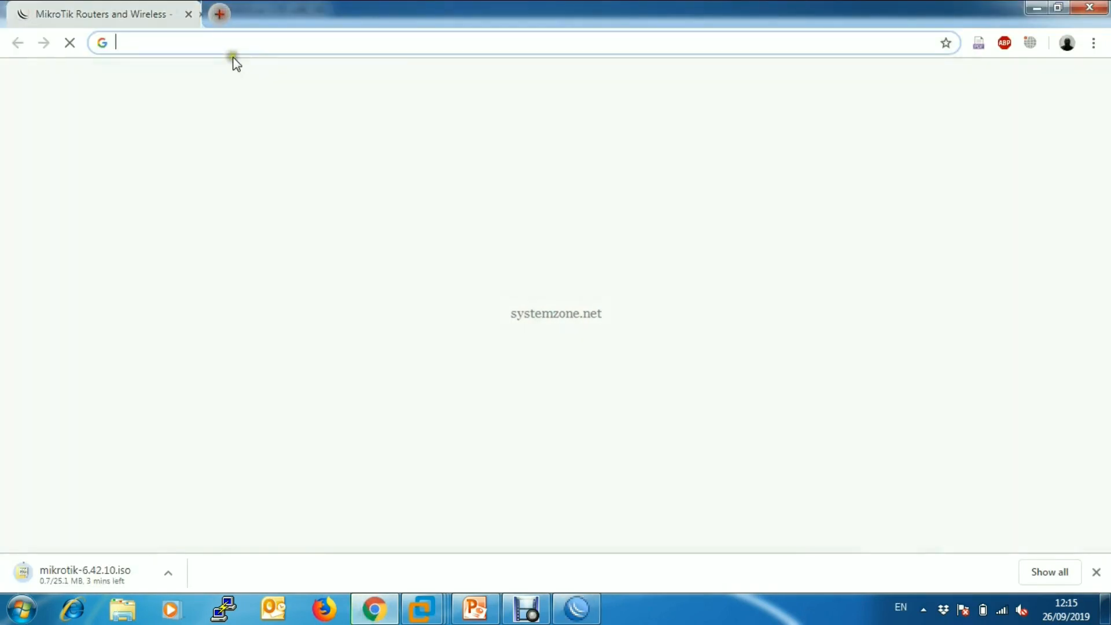
text(you)
key(Right)
key(Return)
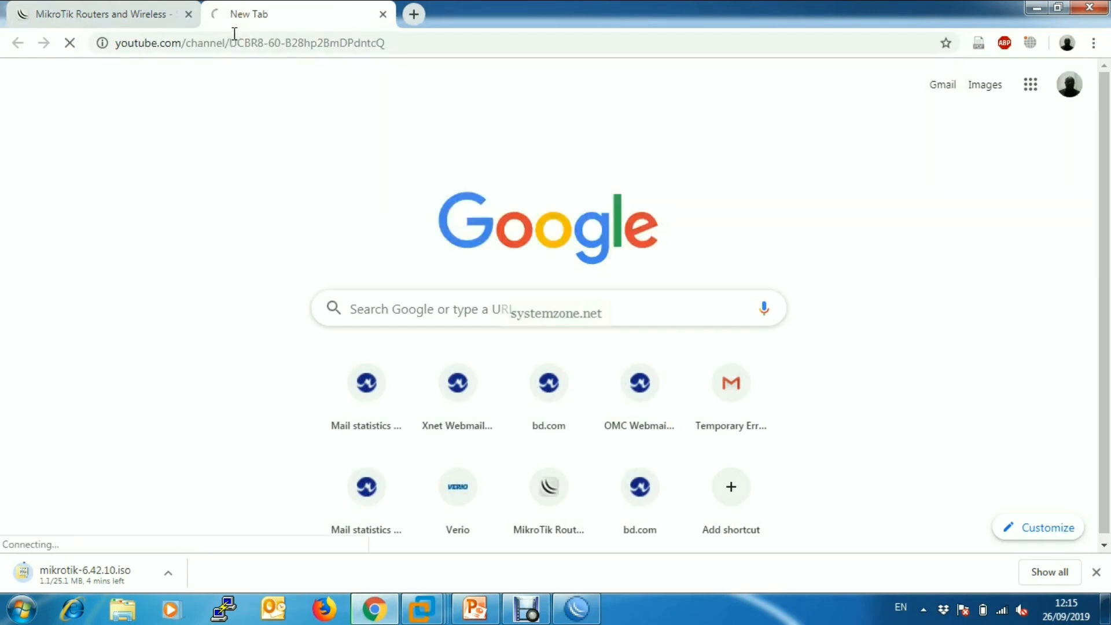
Load yahoo.com in another new browser tab to add more client traffic.
click(413, 14)
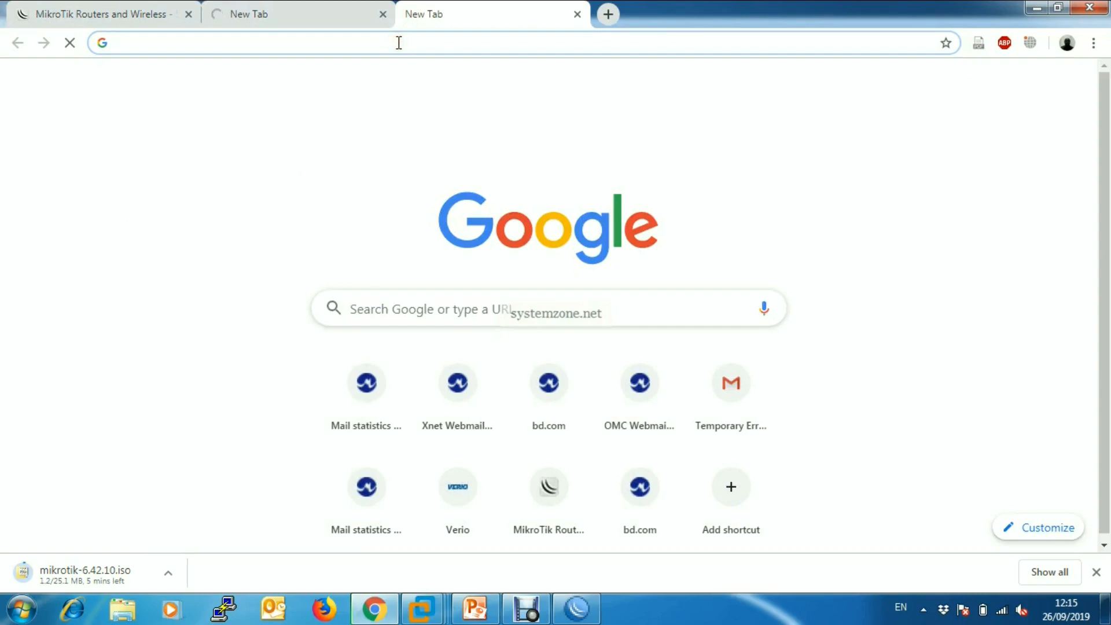
click(360, 45)
text(yah)
key(Right)
key(Return)
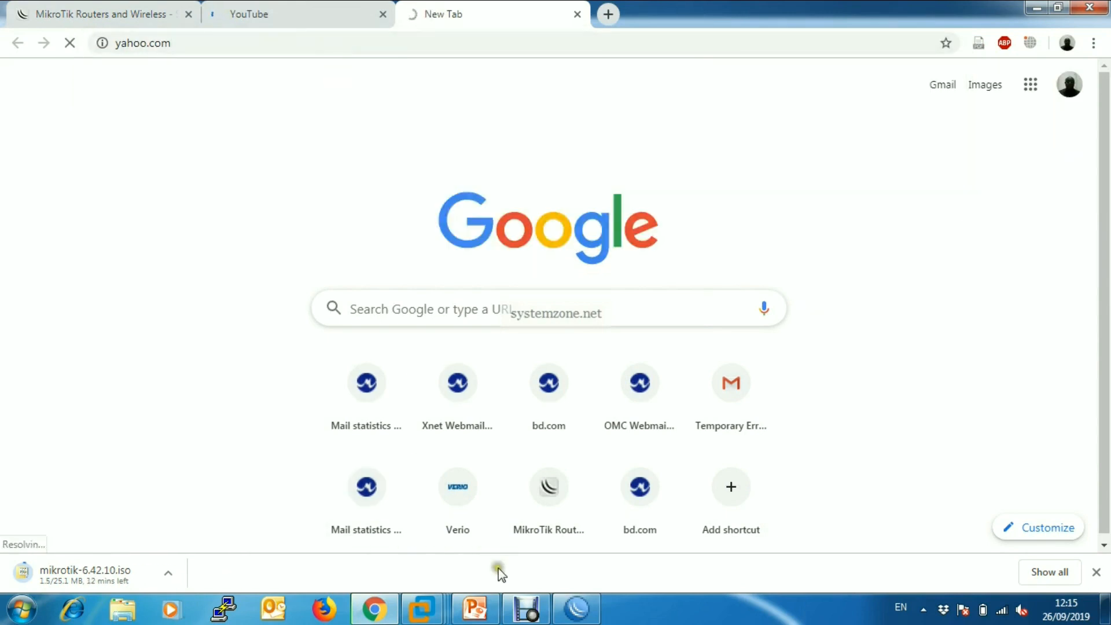
Switch to WinBox and check the traffic on WAN3 and the other WAN links in the interface list.
click(579, 613)
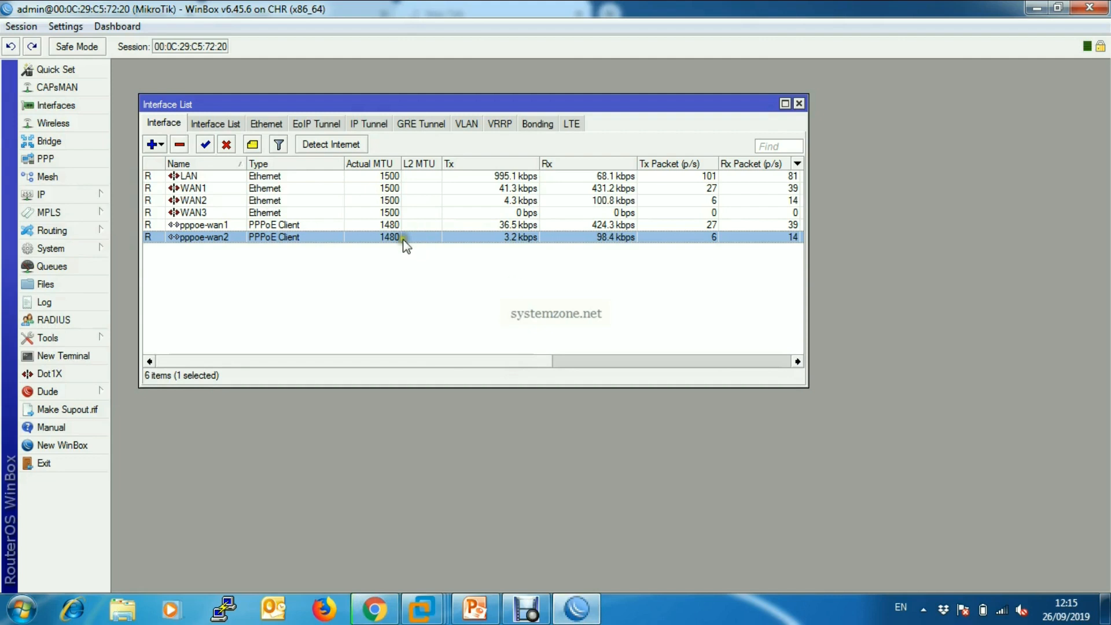
click(533, 212)
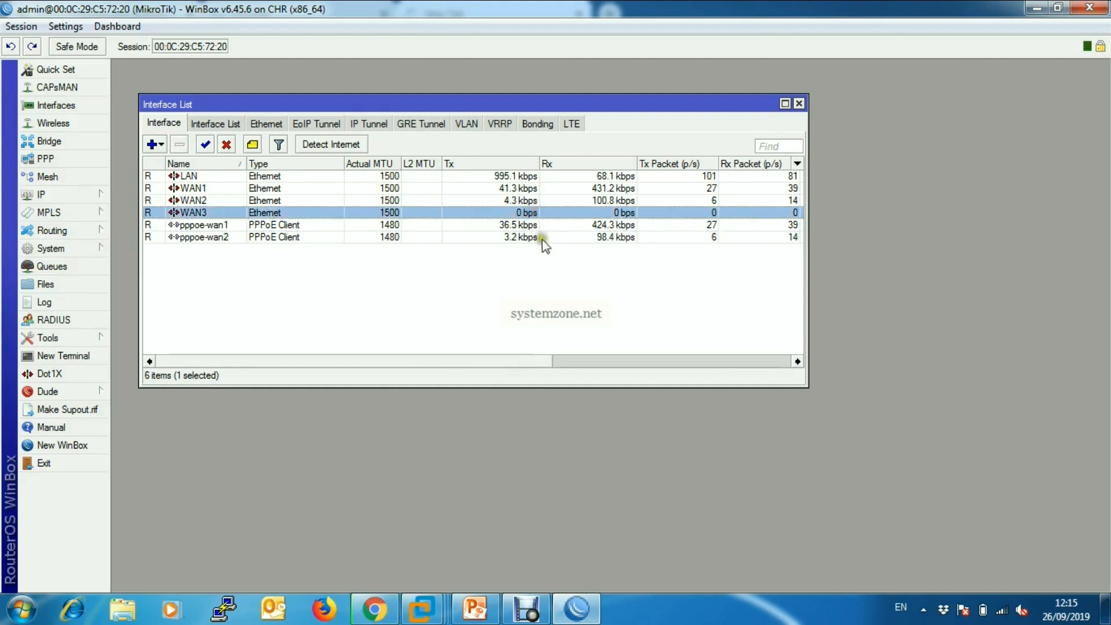
click(519, 212)
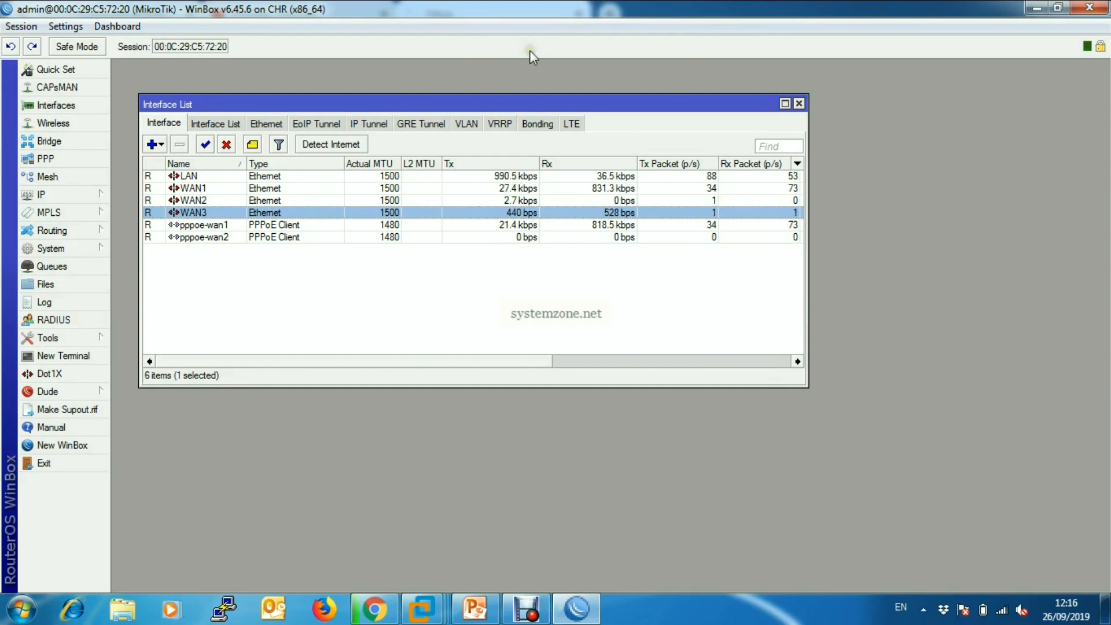
Open the router's firewall and show its mangle rules.
click(82, 193)
click(134, 296)
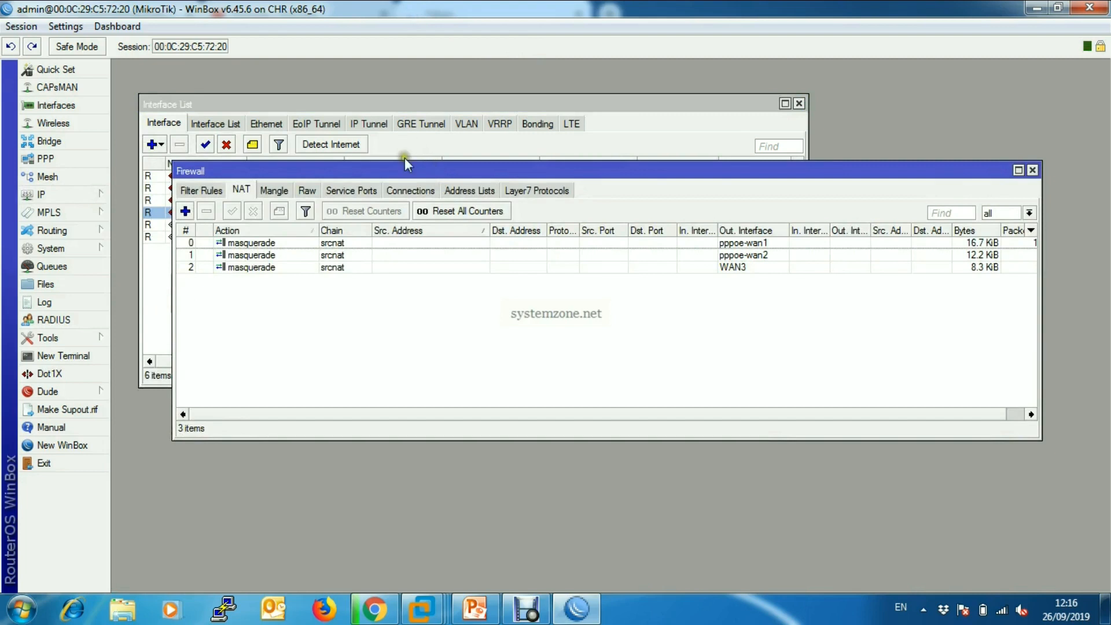
drag(416, 161, 398, 100)
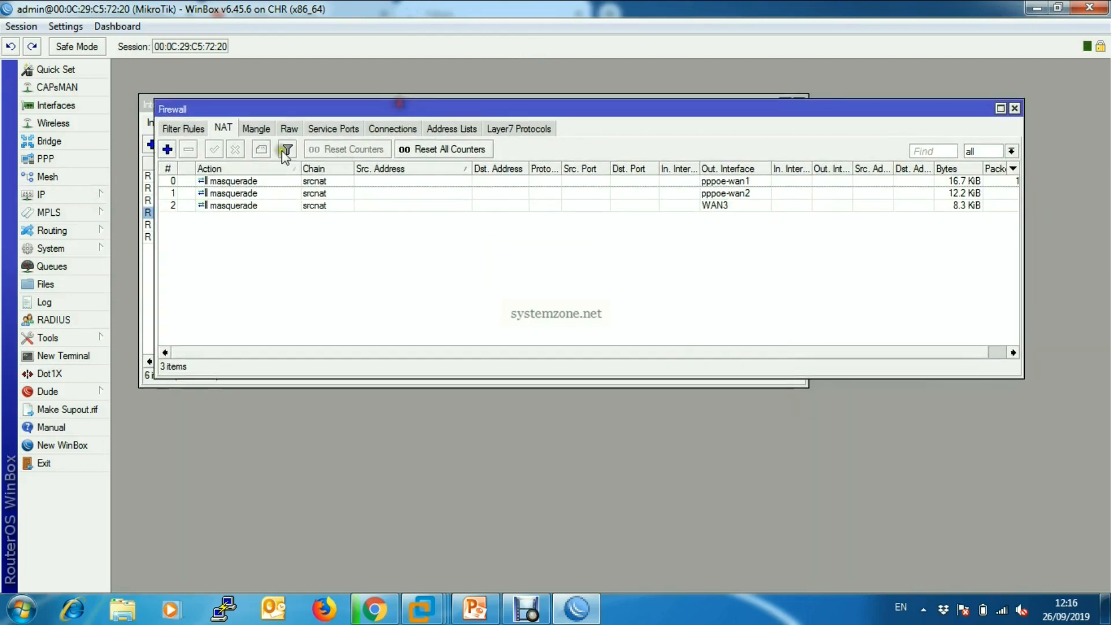
click(250, 128)
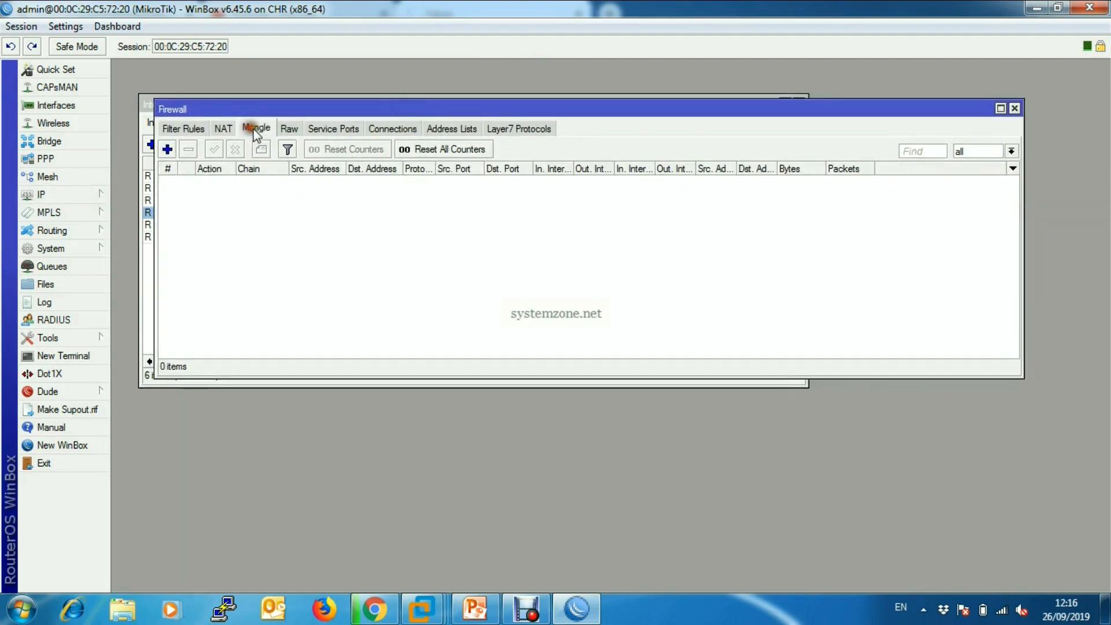
Start a new mangle rule with chain input and in-interface pppoe-wan1.
click(167, 149)
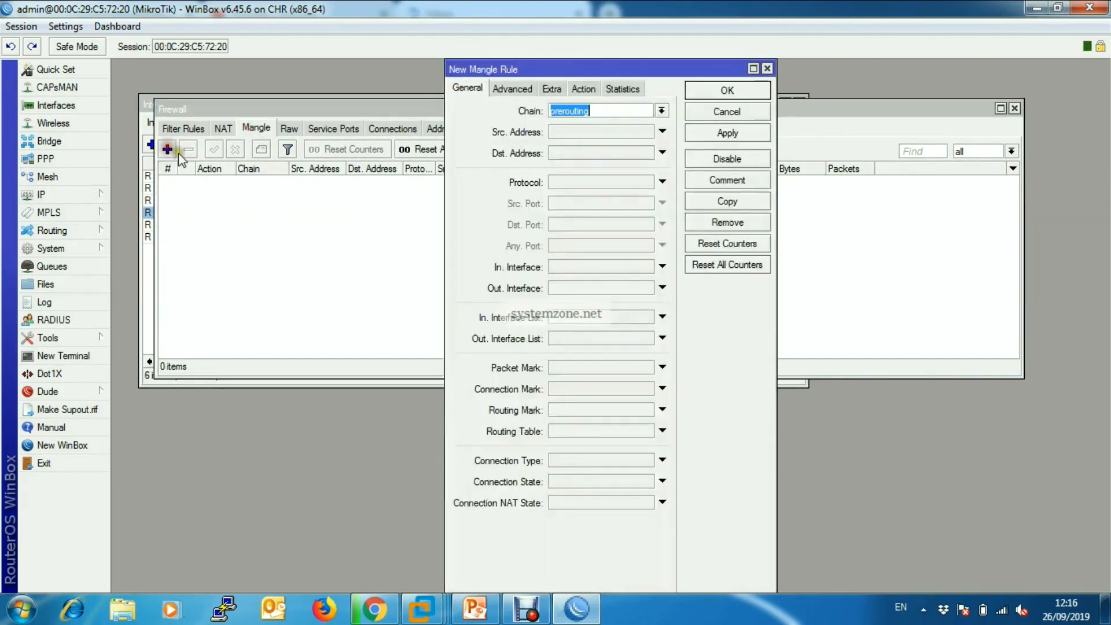
click(661, 110)
click(602, 136)
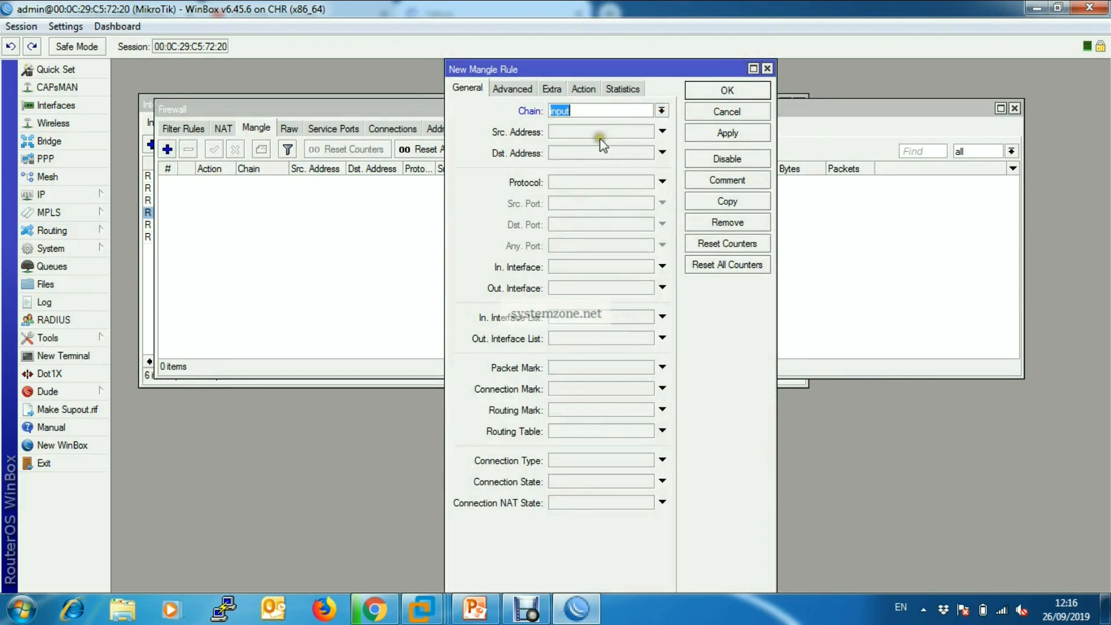
click(599, 266)
click(646, 266)
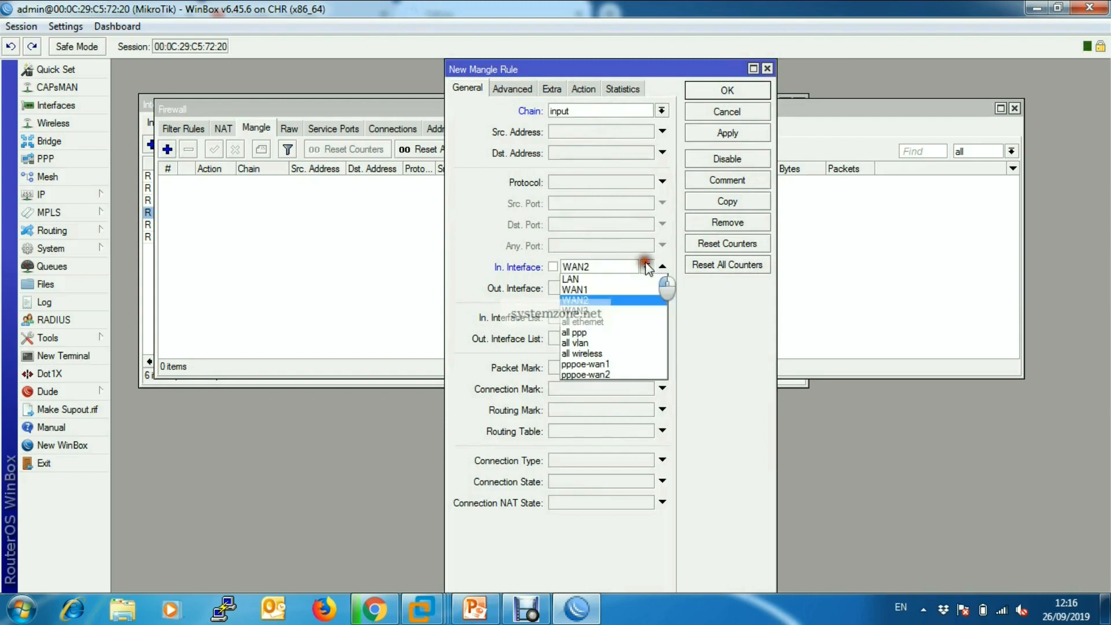
click(607, 366)
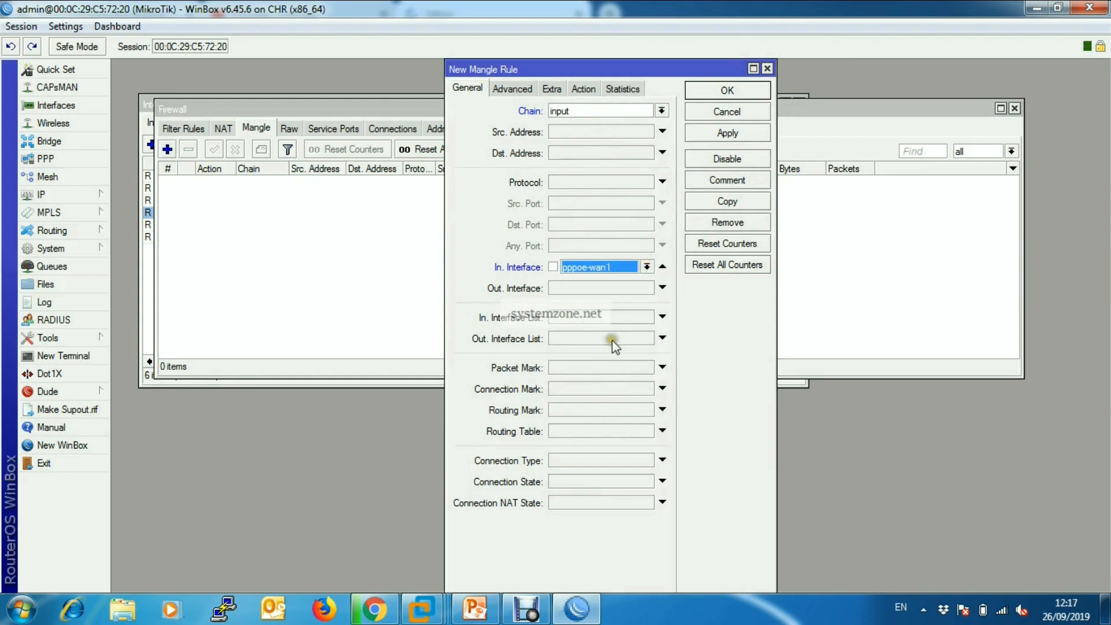
Set the pppoe-wan1 rule's action to mark connection with new mark WAN1_CONN, turn off passthrough, and apply it.
click(584, 89)
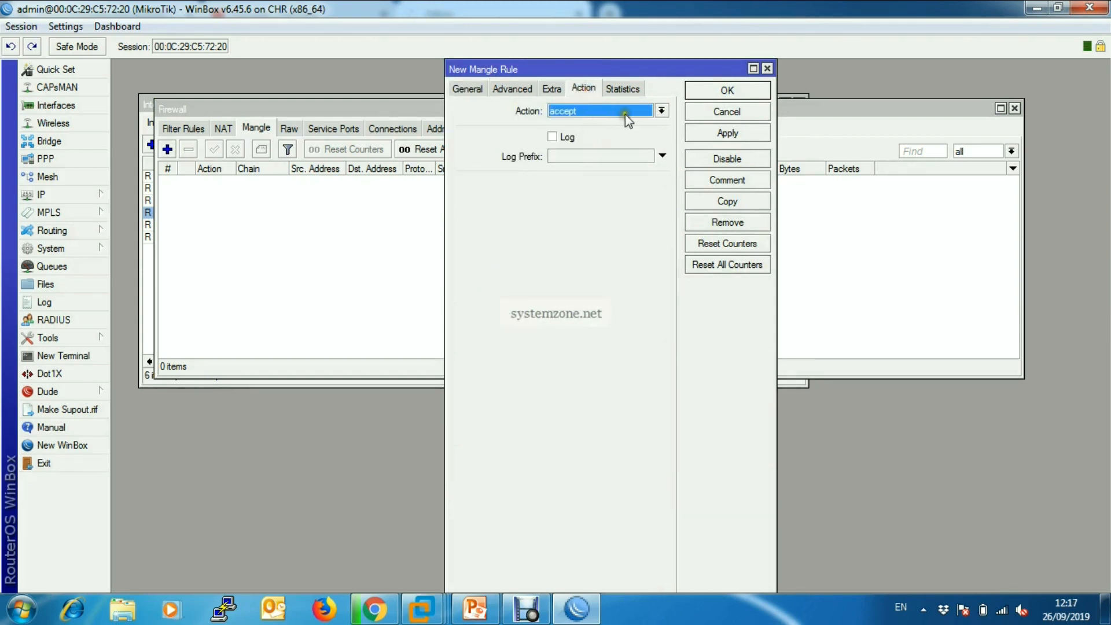
click(660, 111)
click(597, 227)
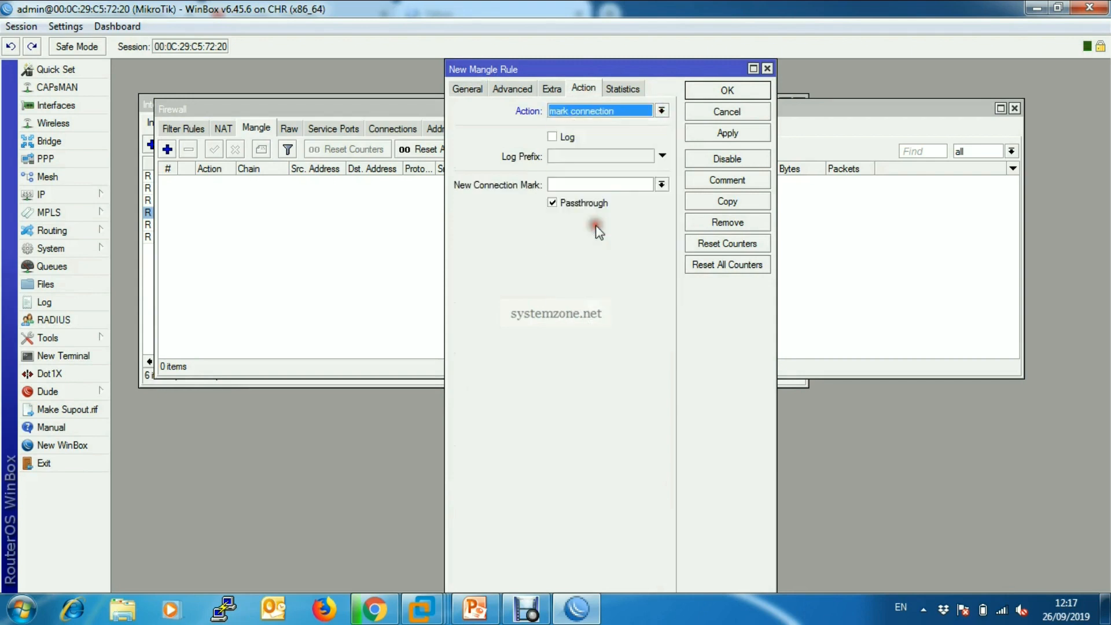
click(578, 183)
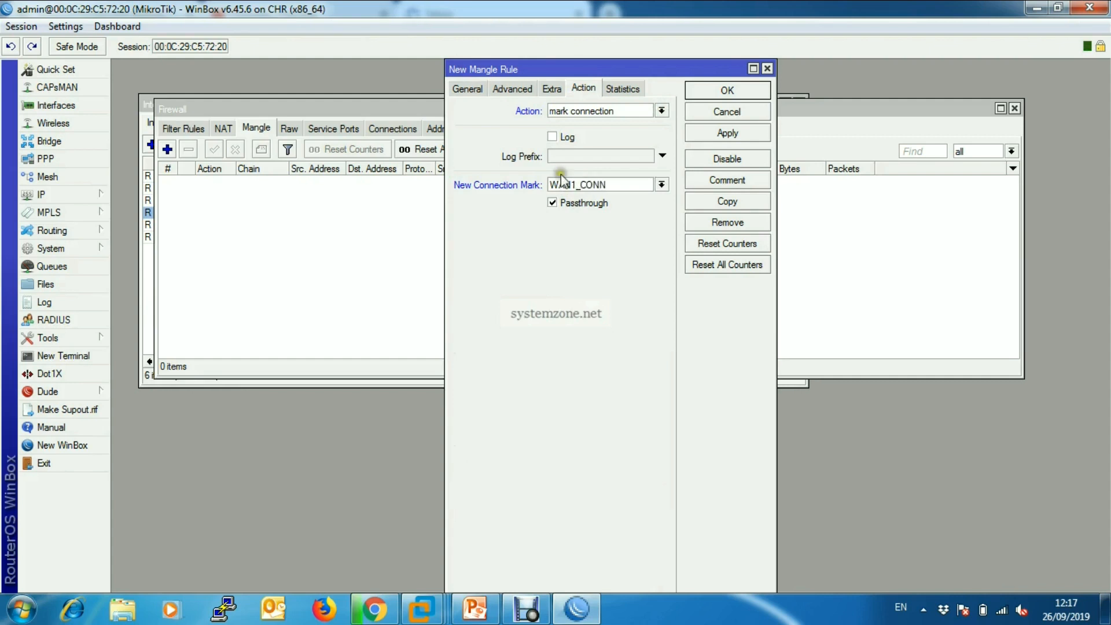
text(WAN1_CONN)
click(553, 203)
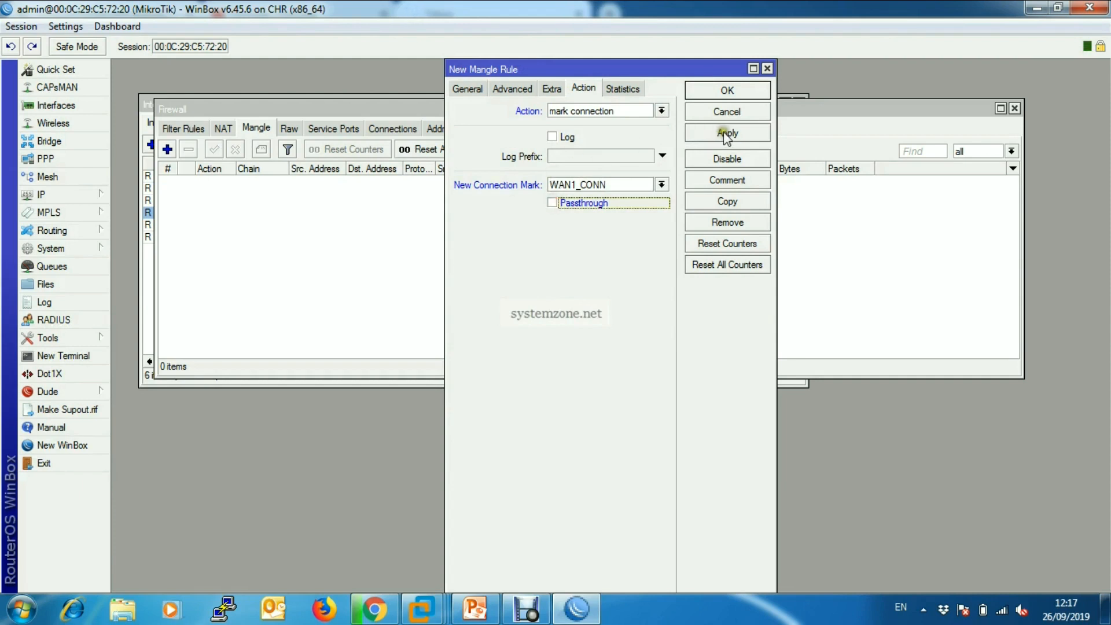
click(728, 135)
Copy the WAN1 input rule, set the copy's in-interface to pppoe-wan2 and new connection mark to WAN2_CONN, and apply it.
click(728, 202)
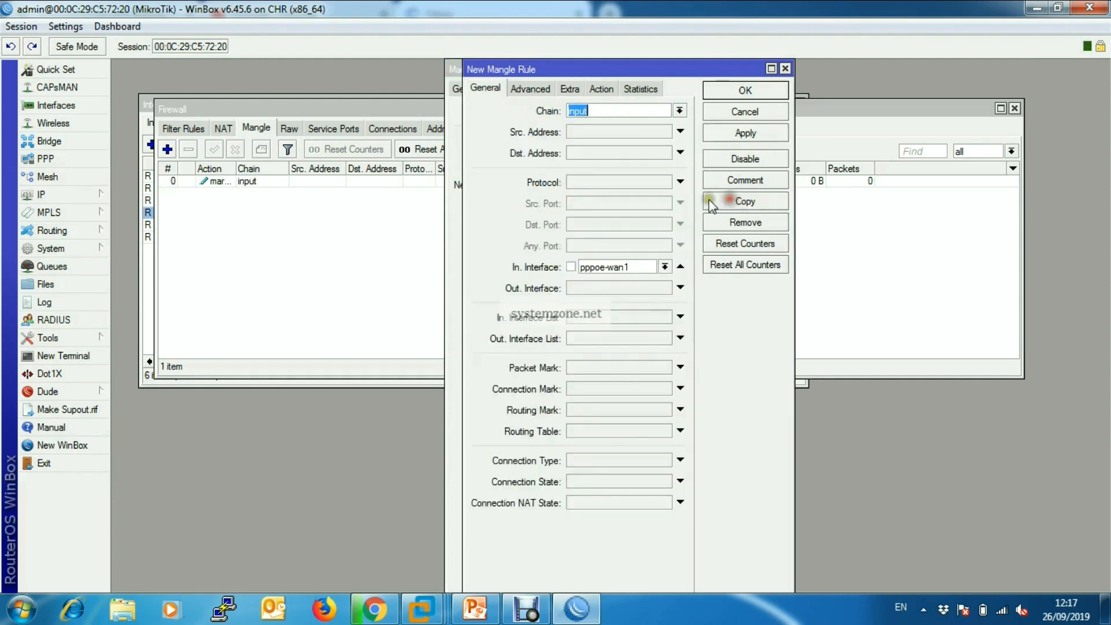
click(665, 267)
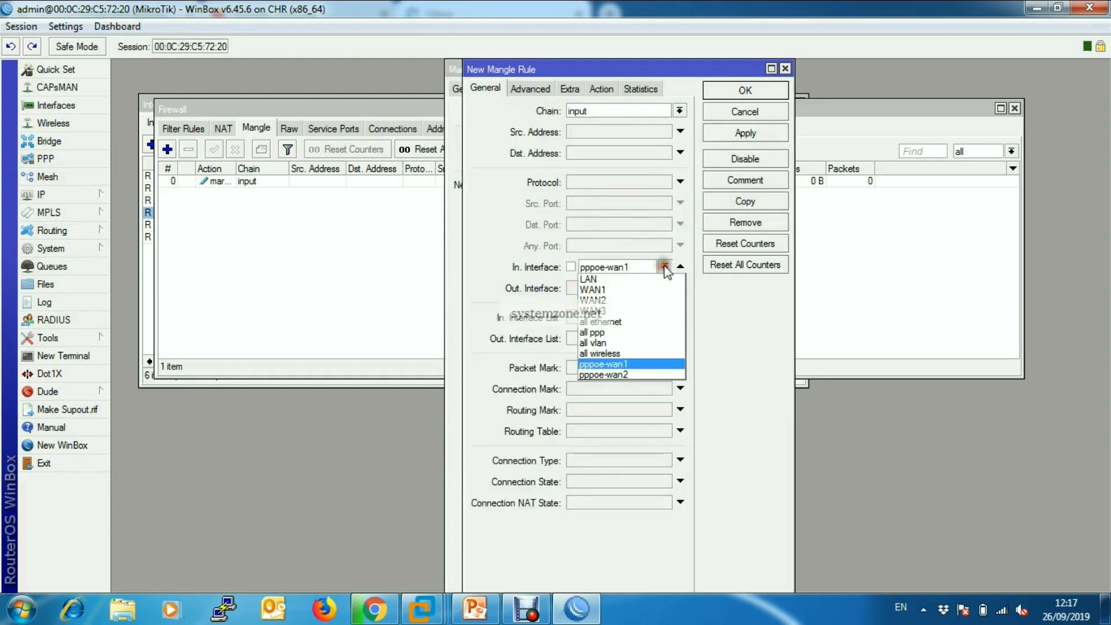
click(621, 375)
click(602, 89)
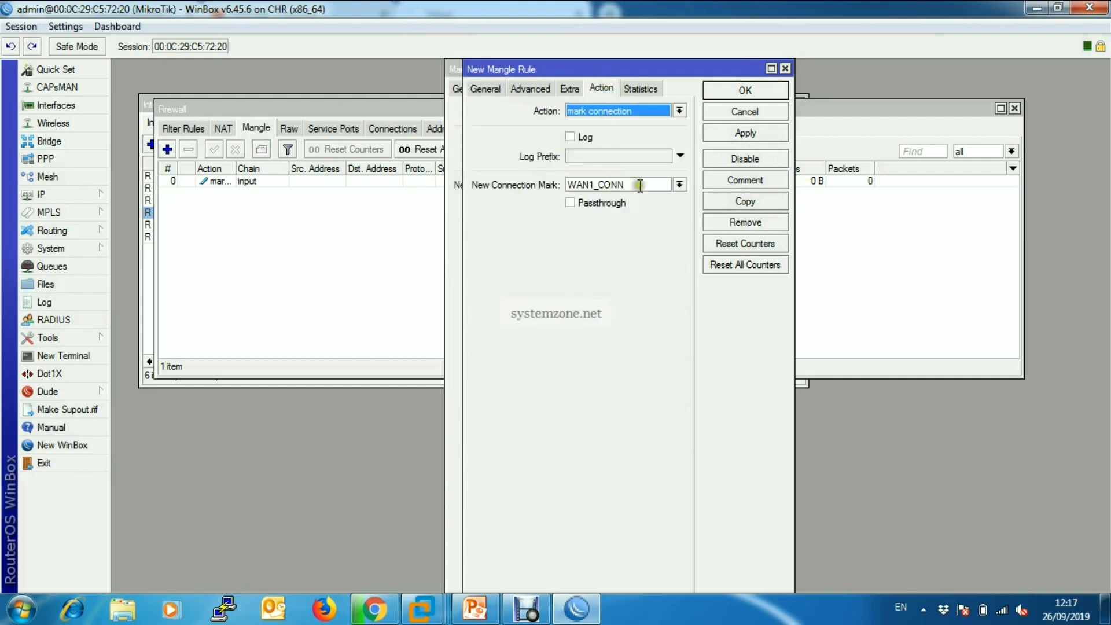
click(588, 185)
key(BackSpace)
text(2)
click(746, 133)
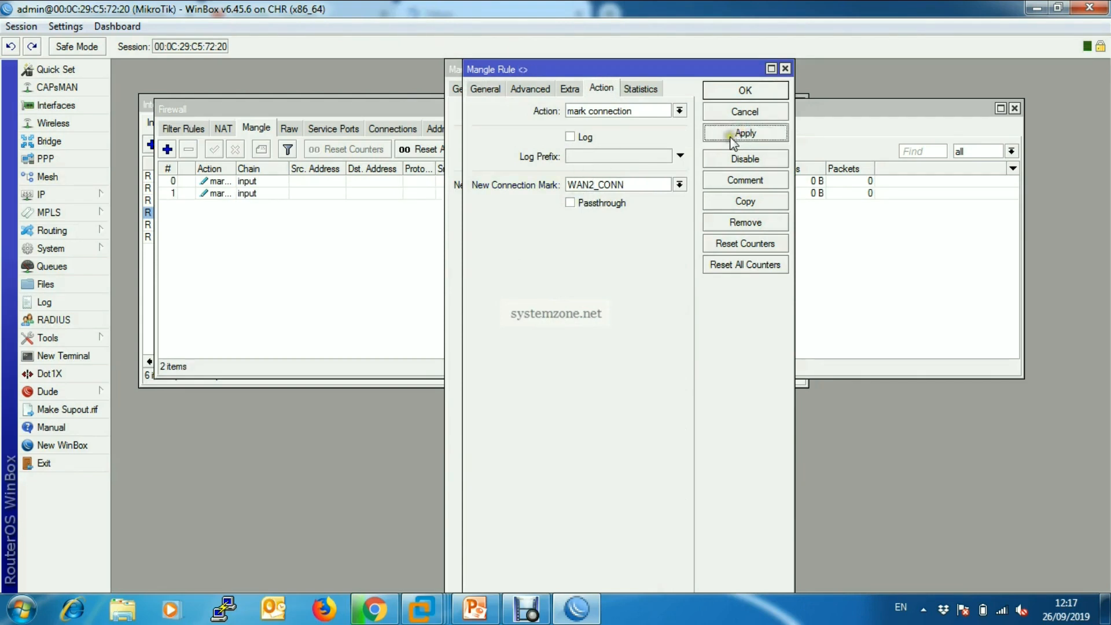
Copy the WAN2 input rule with in-interface WAN3 and new connection mark WAN3_CONN, save it, and close the open rule windows.
click(745, 201)
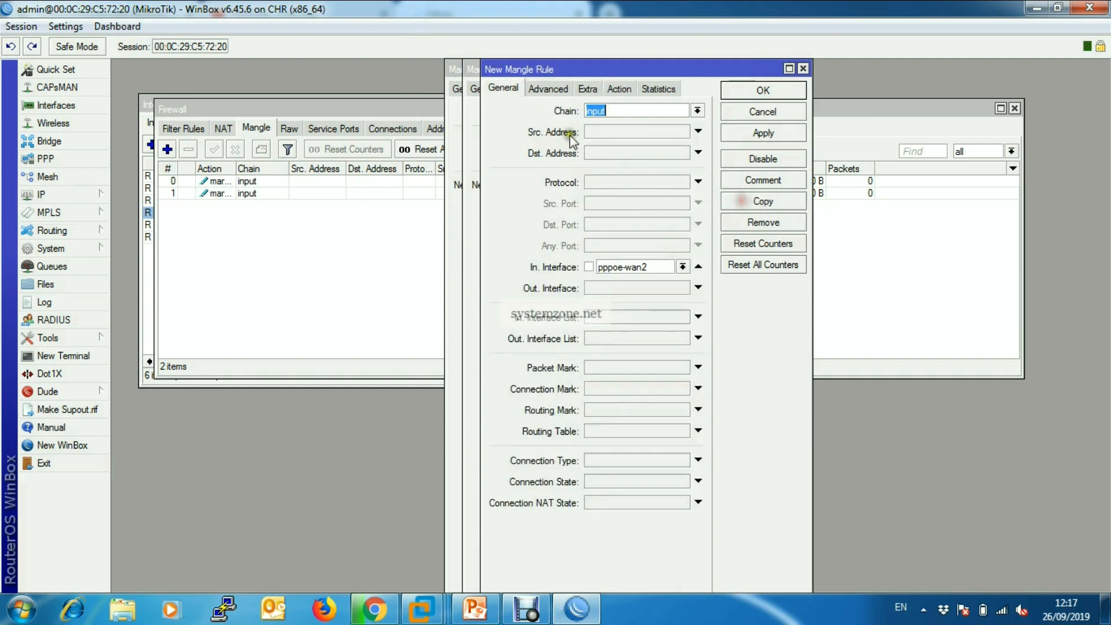
click(683, 267)
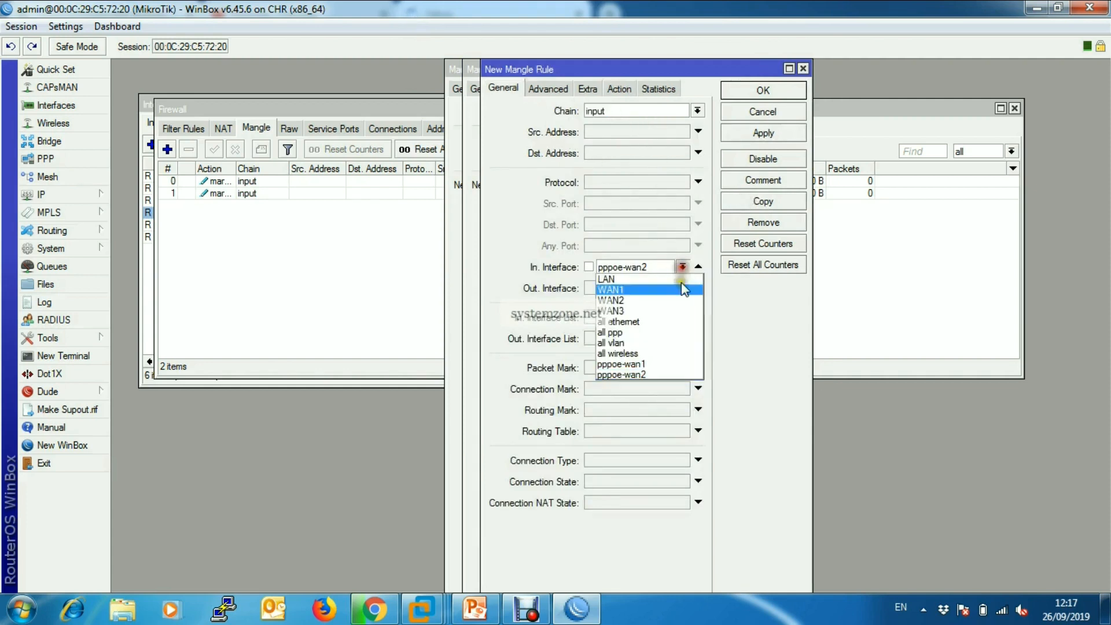
click(638, 312)
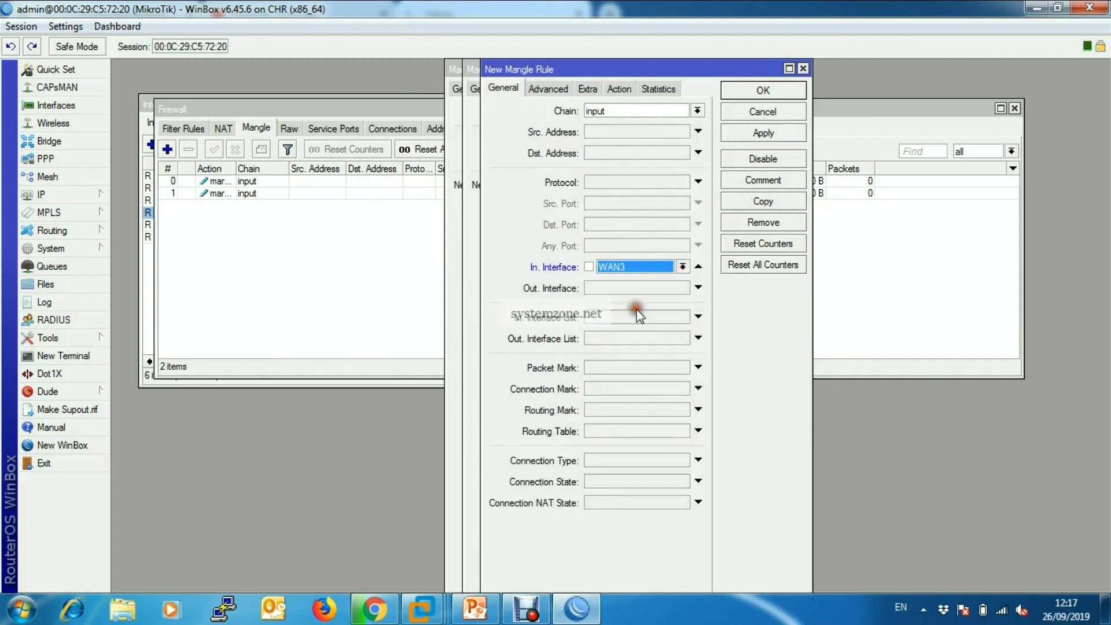
click(620, 89)
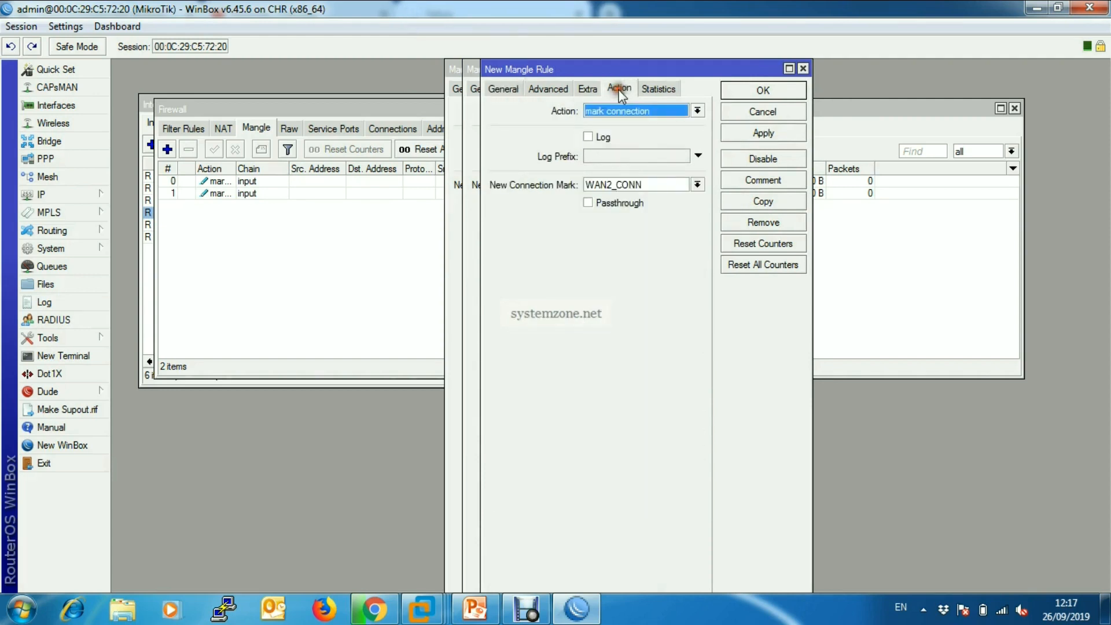
click(610, 185)
text(3)
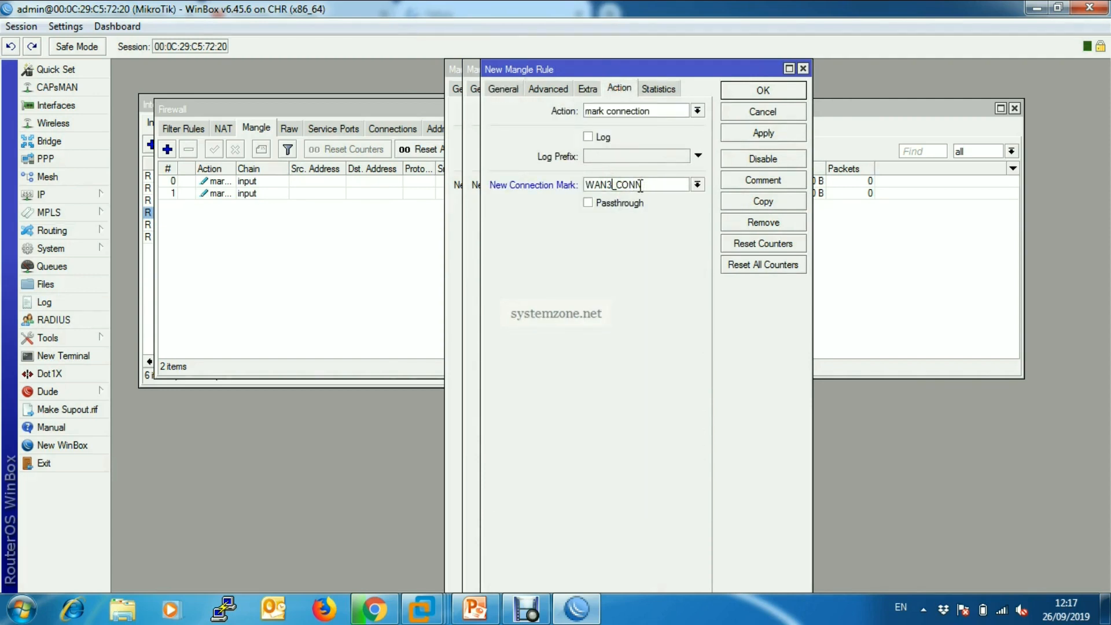
click(765, 135)
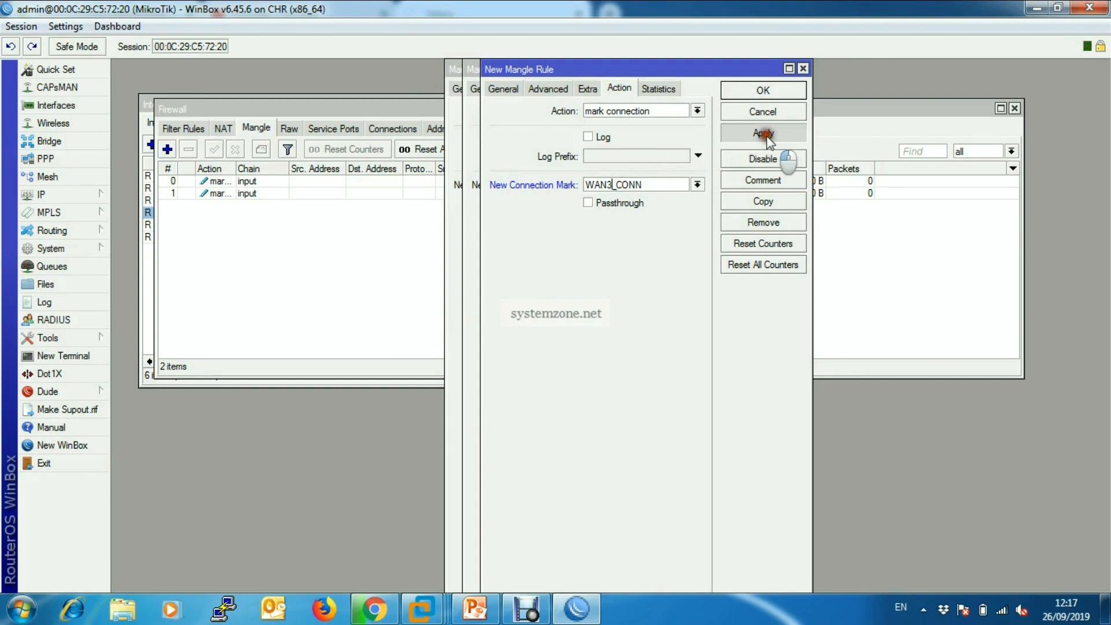
click(765, 92)
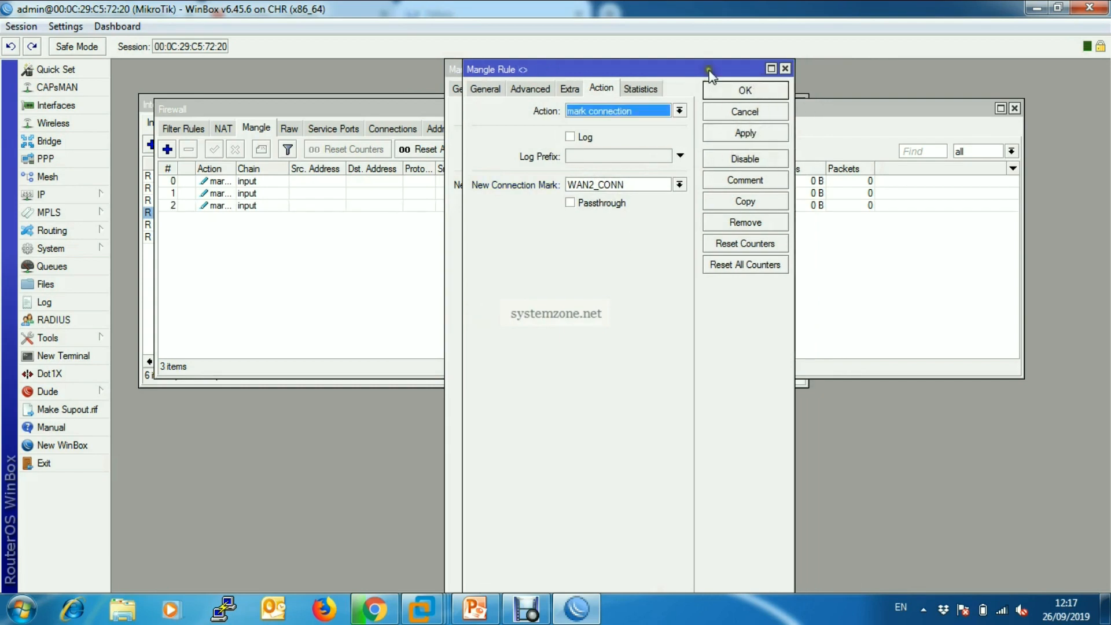
drag(709, 69, 702, 166)
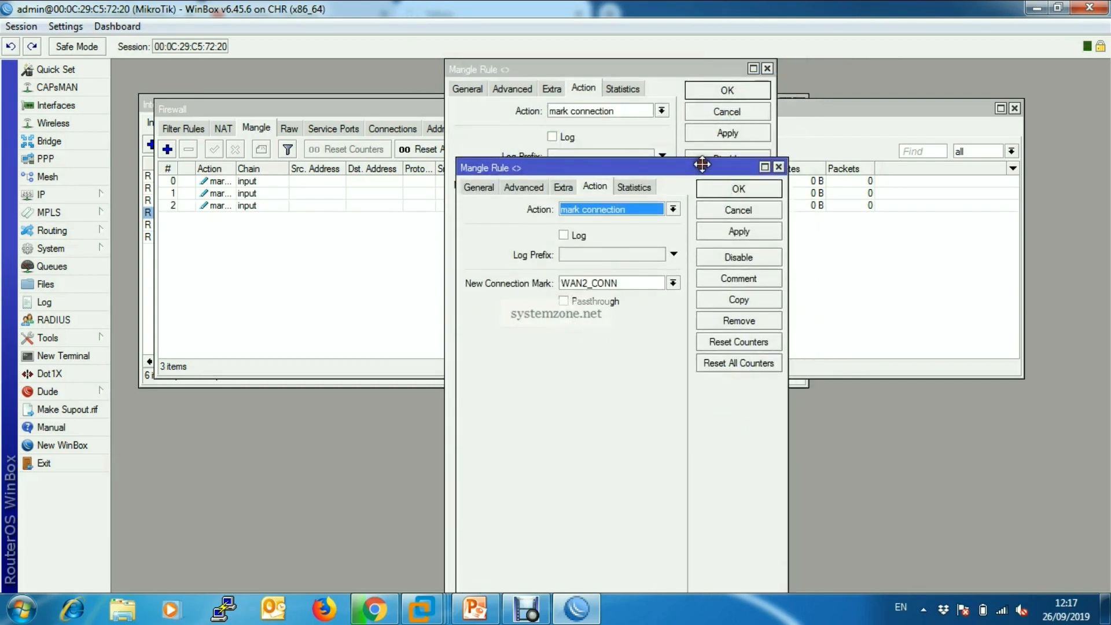
click(779, 168)
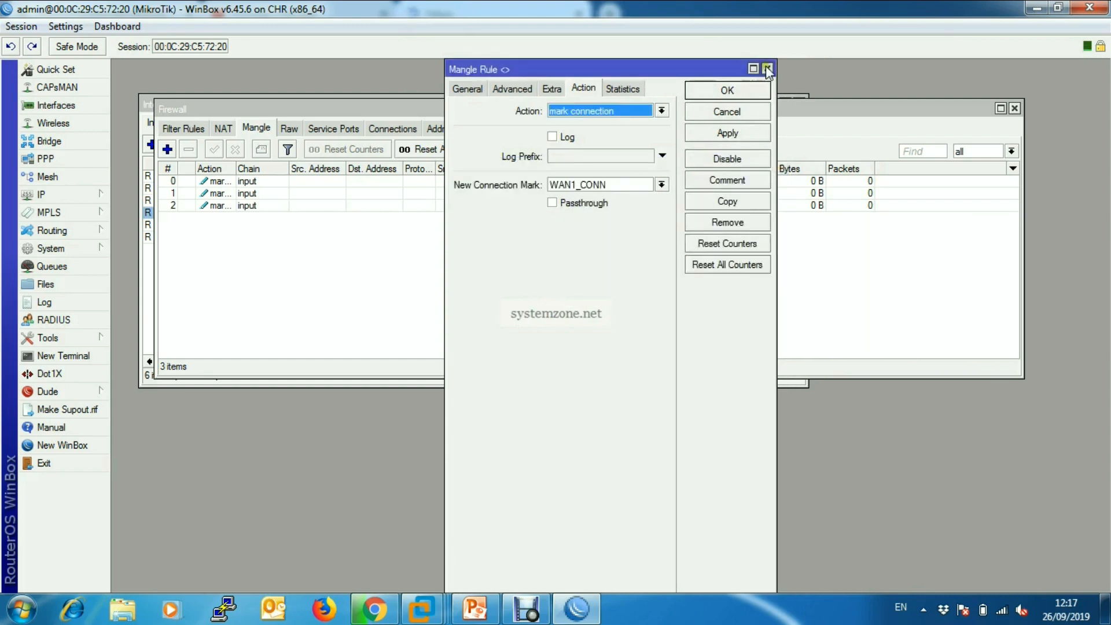
click(767, 69)
Start a new mangle rule with chain output and connection mark WAN1_CONN.
click(168, 148)
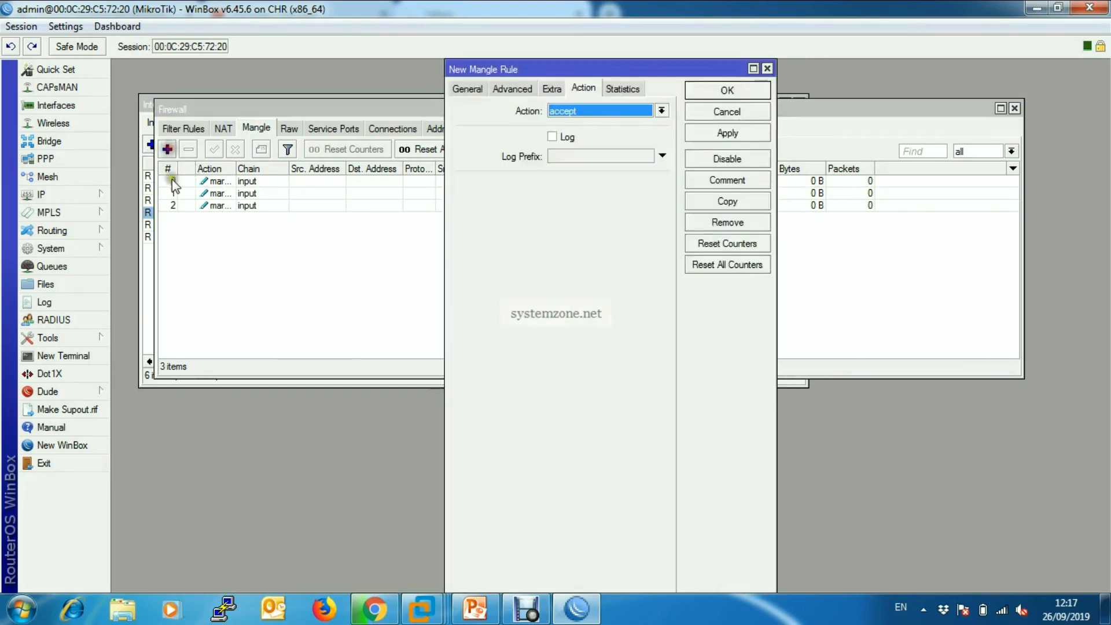
click(466, 90)
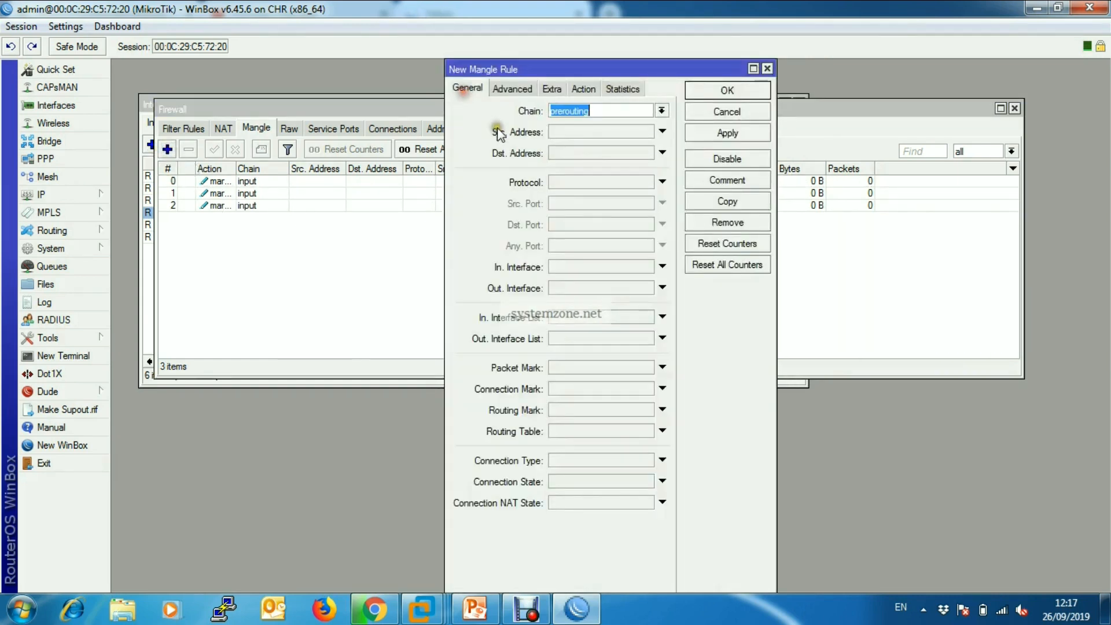
click(662, 110)
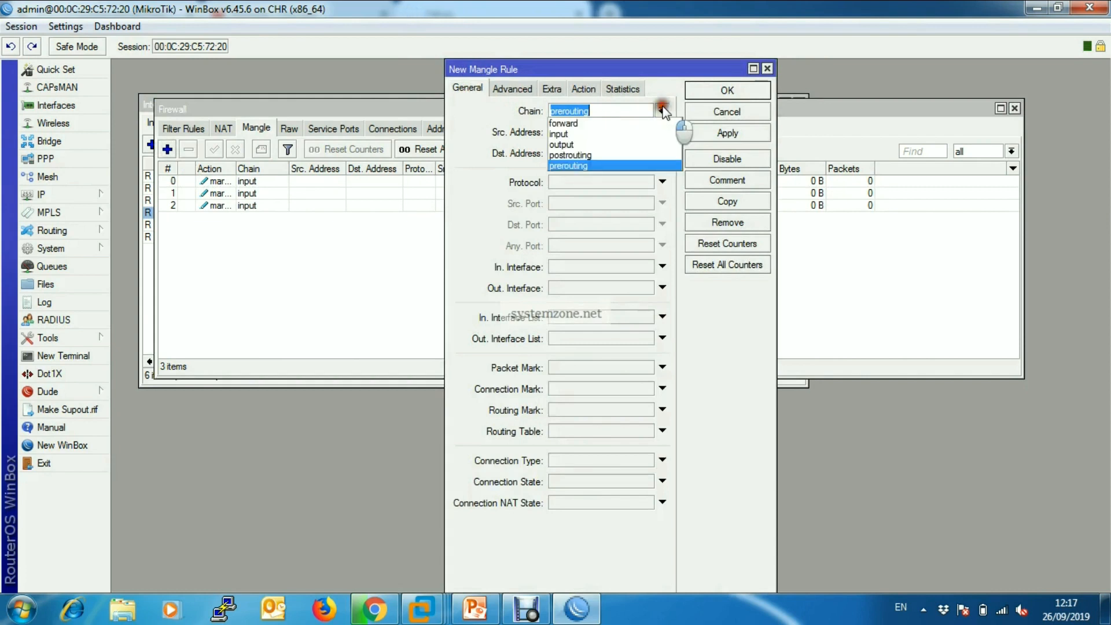
click(585, 144)
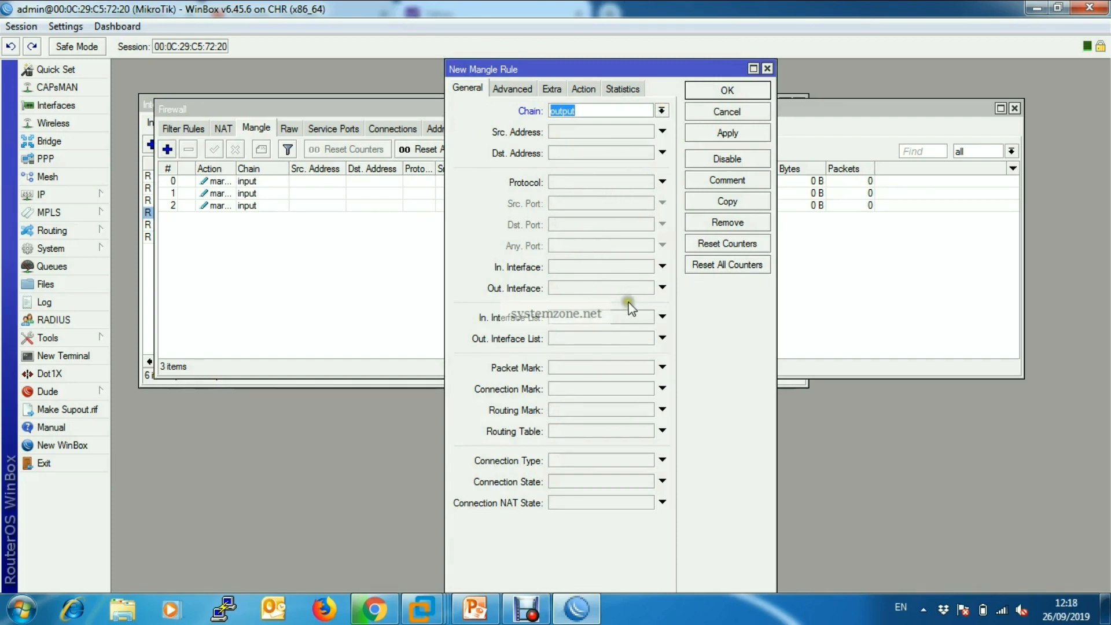
click(571, 390)
click(646, 388)
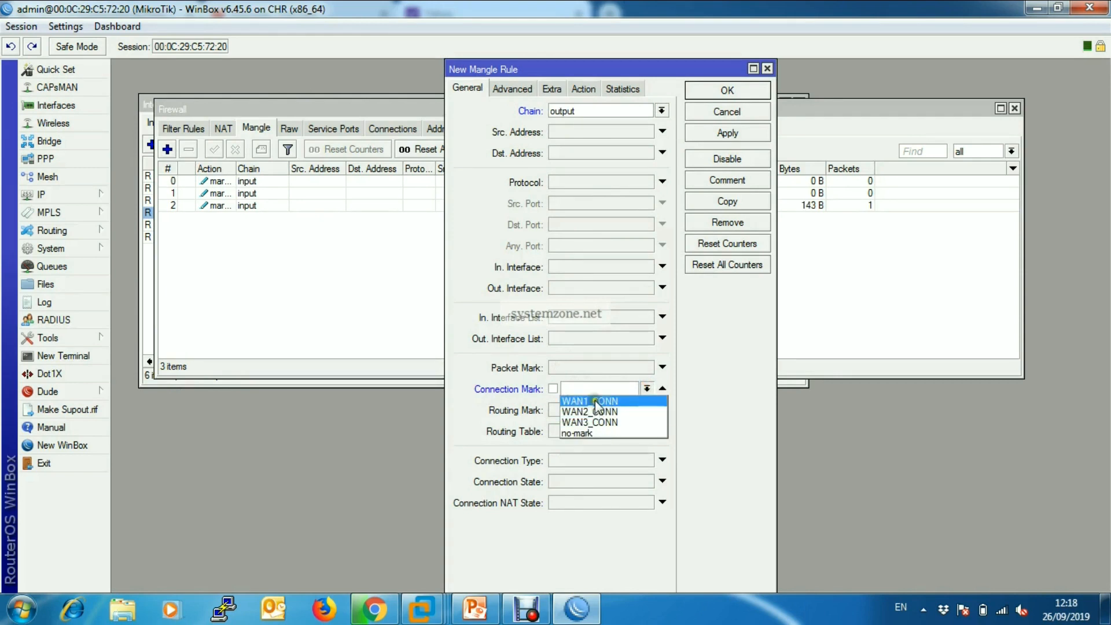
click(598, 407)
Set the output rule's action to mark routing with new routing mark to_WAN1, turn off passthrough, and apply it.
click(585, 90)
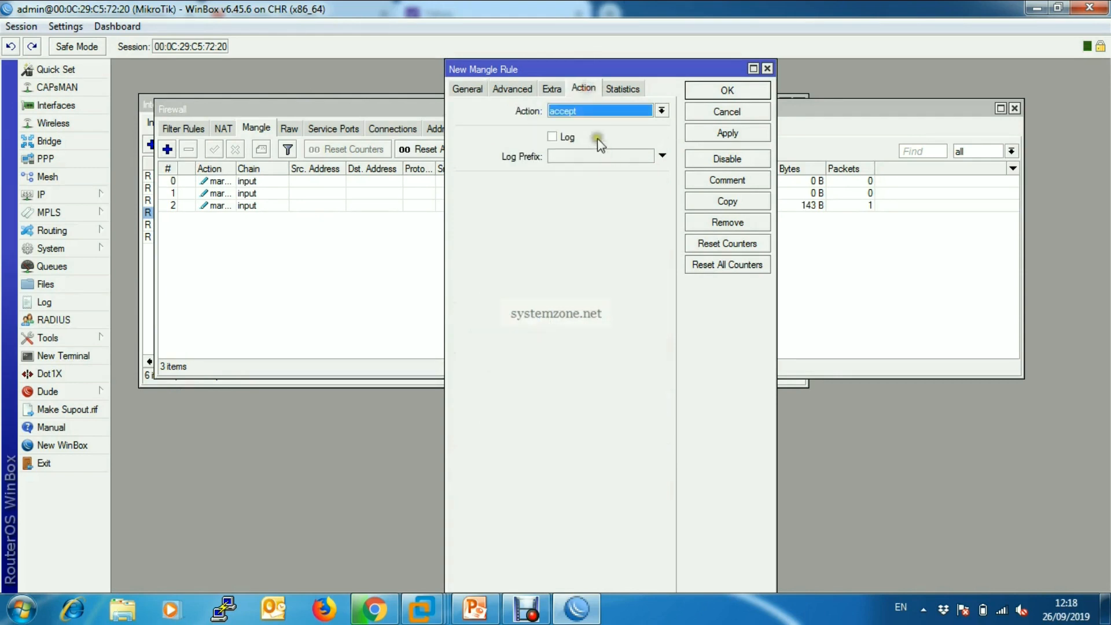
click(661, 111)
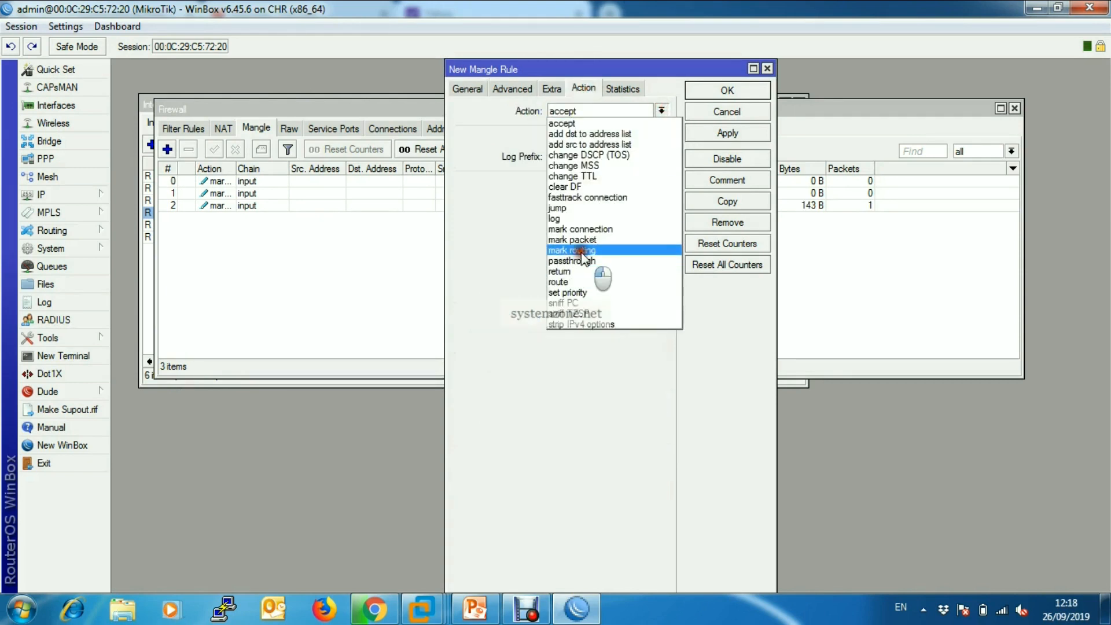
click(581, 251)
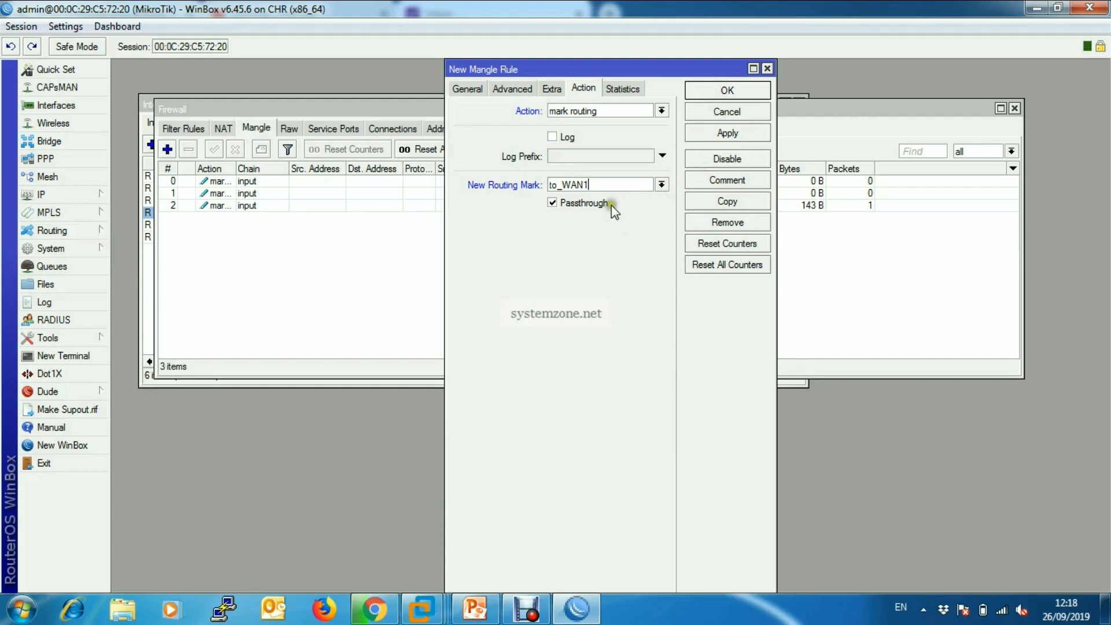
click(552, 202)
click(727, 133)
Copy the WAN1 output rule, set the copy's connection mark to WAN2_CONN and new routing mark to to_WAN2, and apply it.
click(730, 201)
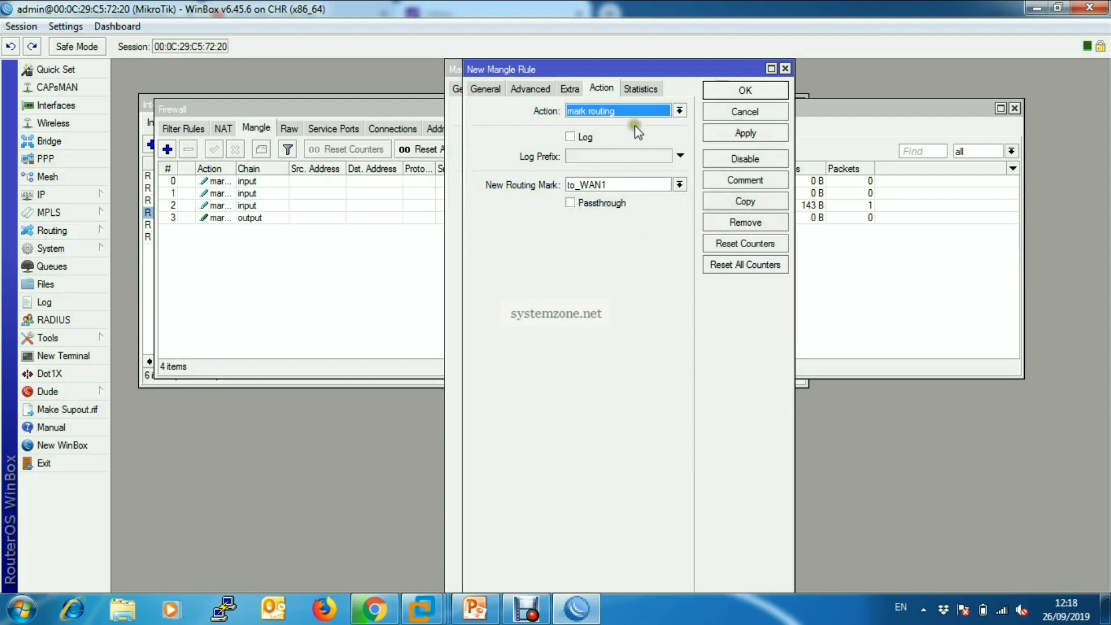
click(485, 89)
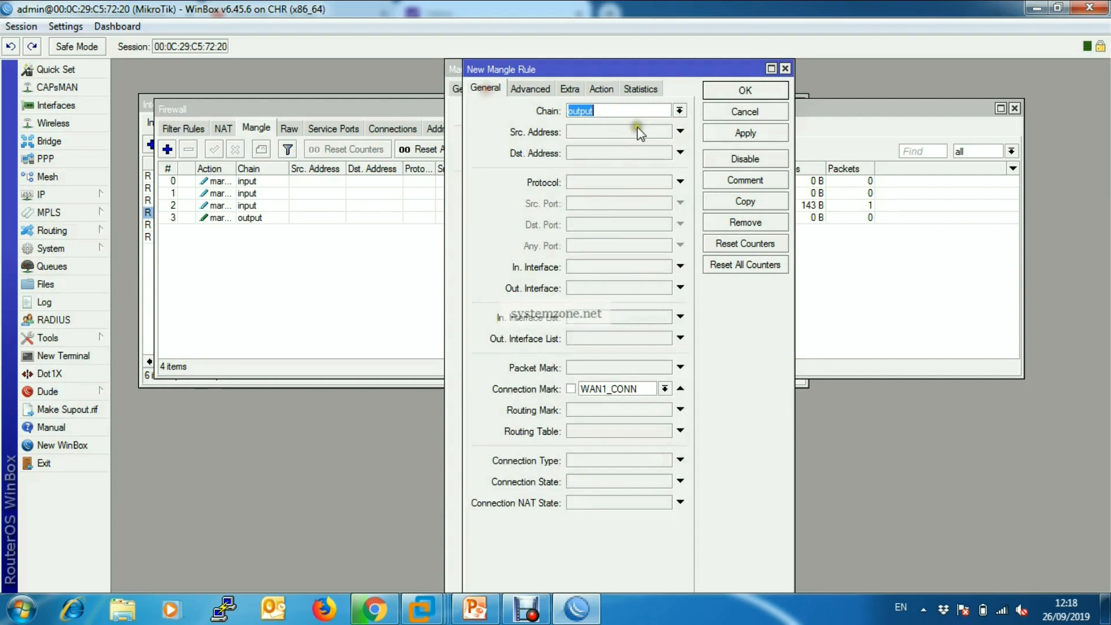
click(680, 111)
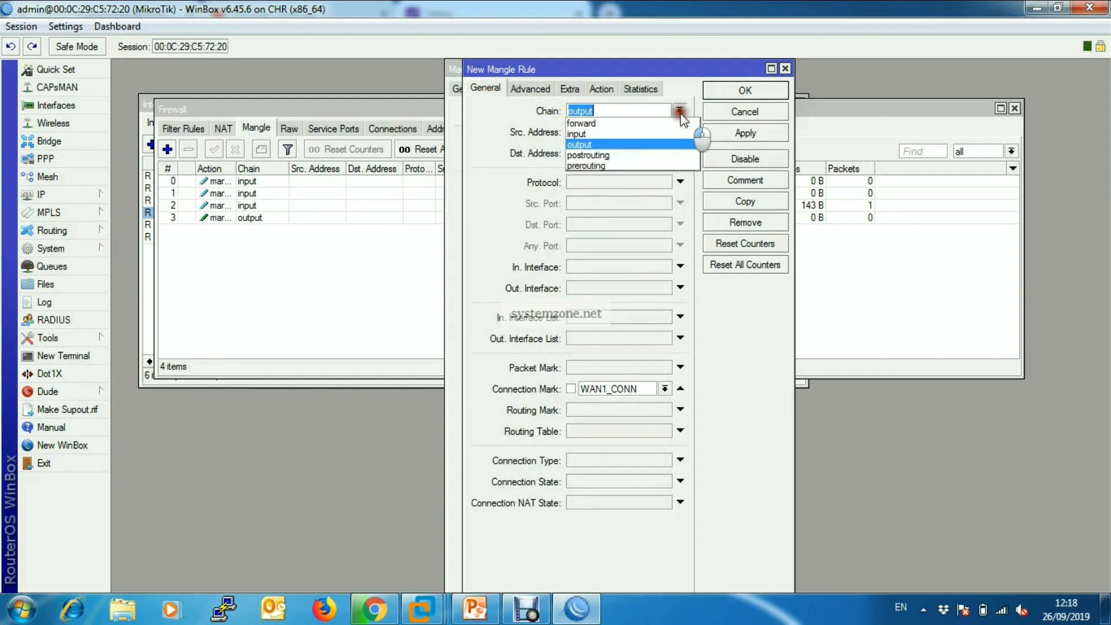
click(595, 144)
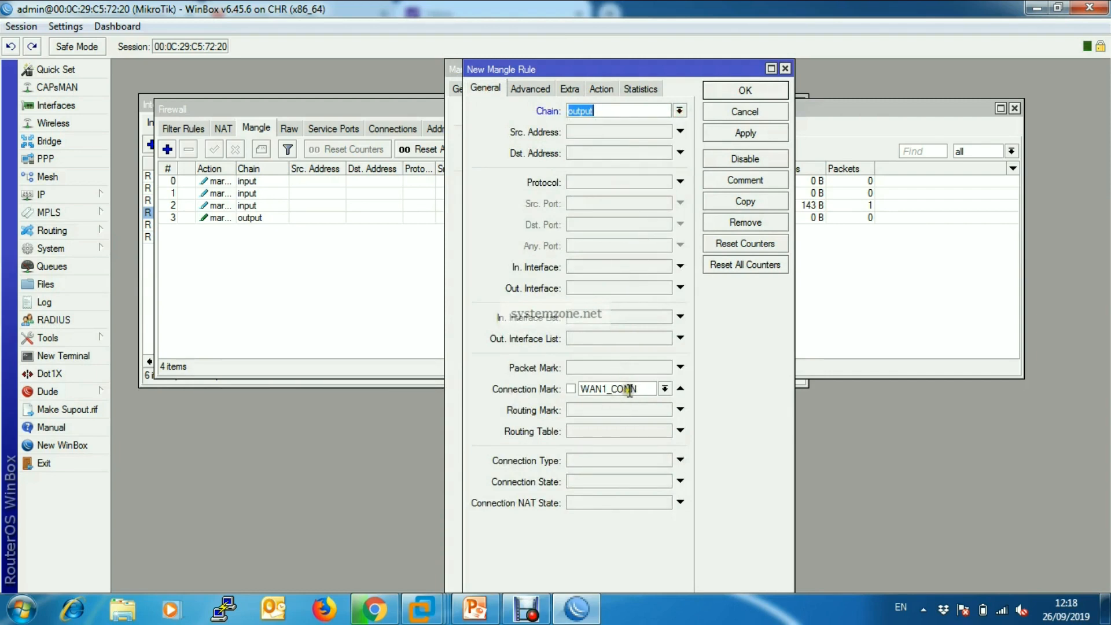
click(665, 388)
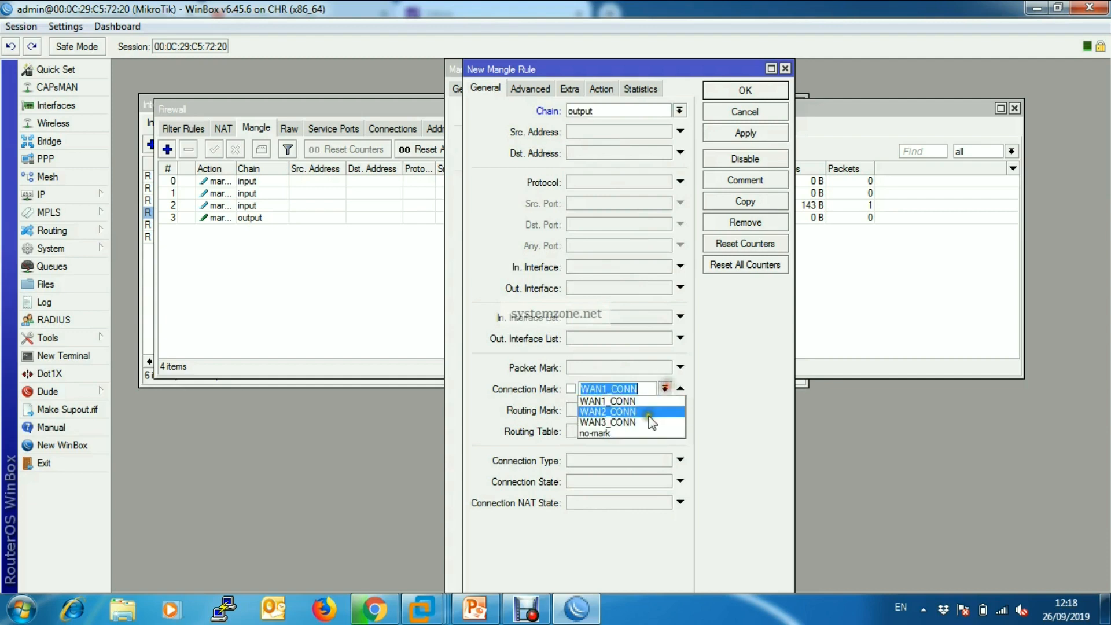
click(656, 411)
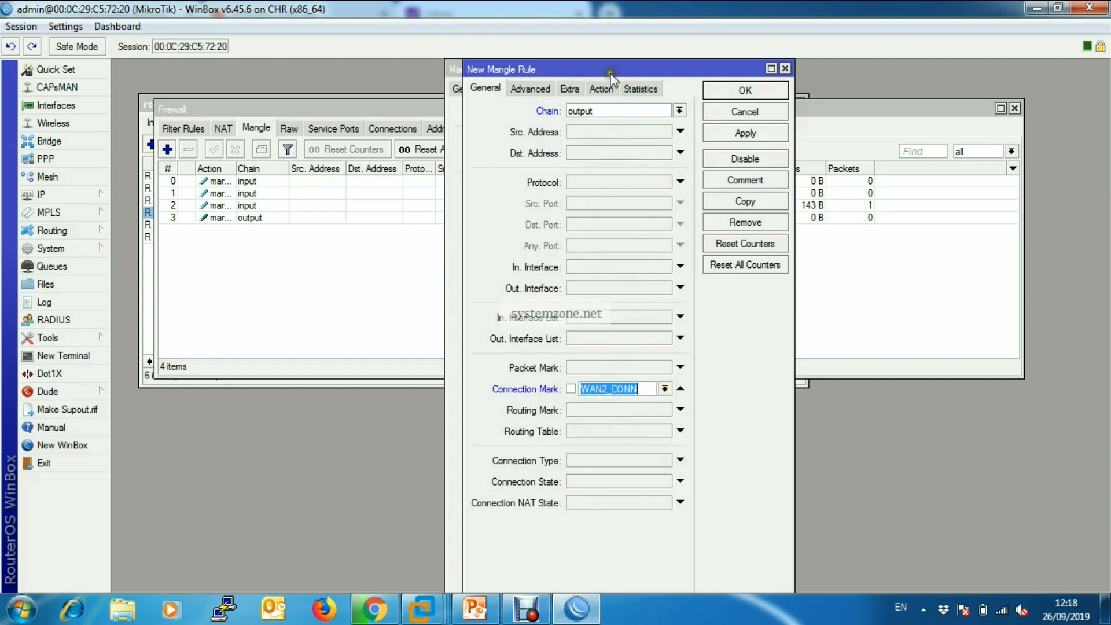
click(602, 89)
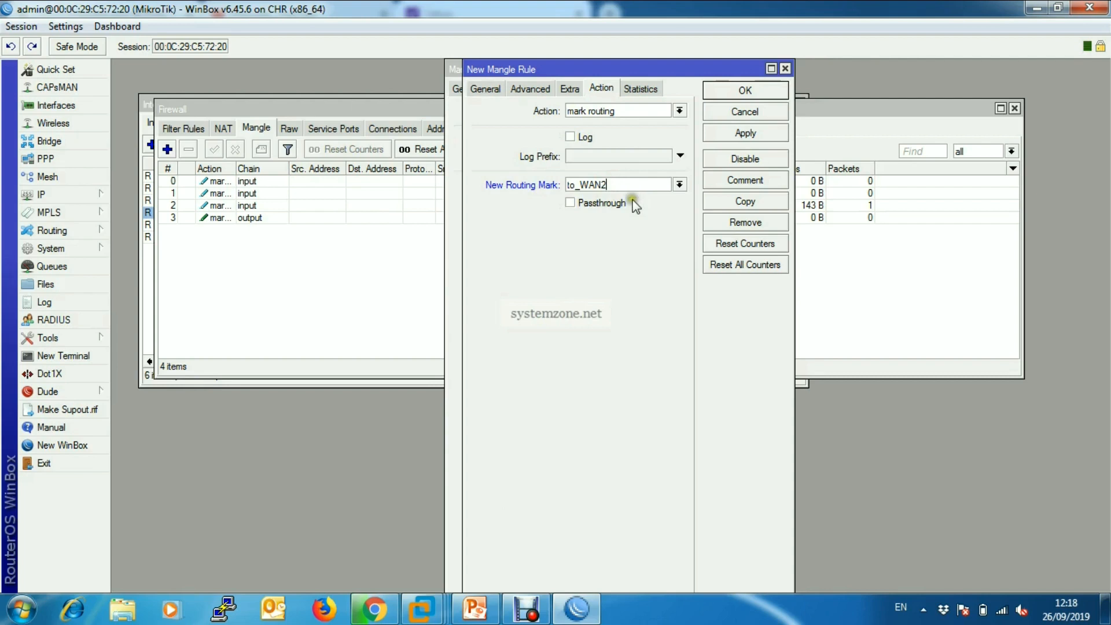
click(743, 135)
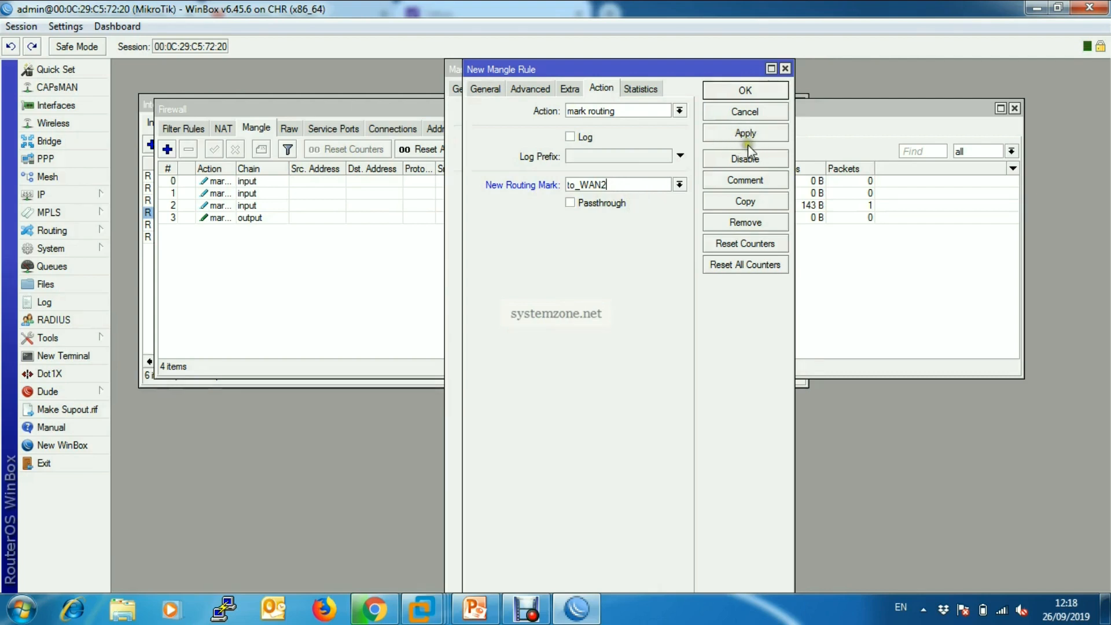
Change the open output rule to connection mark WAN3_CONN and new routing mark to_WAN3, save it, and close the rule and firewall windows.
click(487, 87)
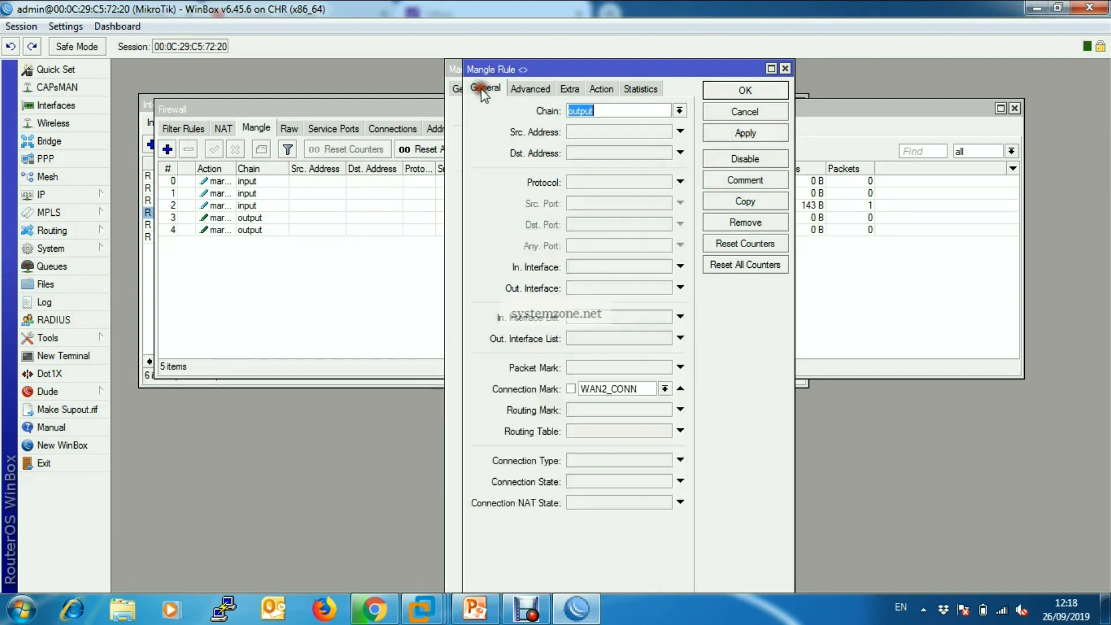
click(664, 393)
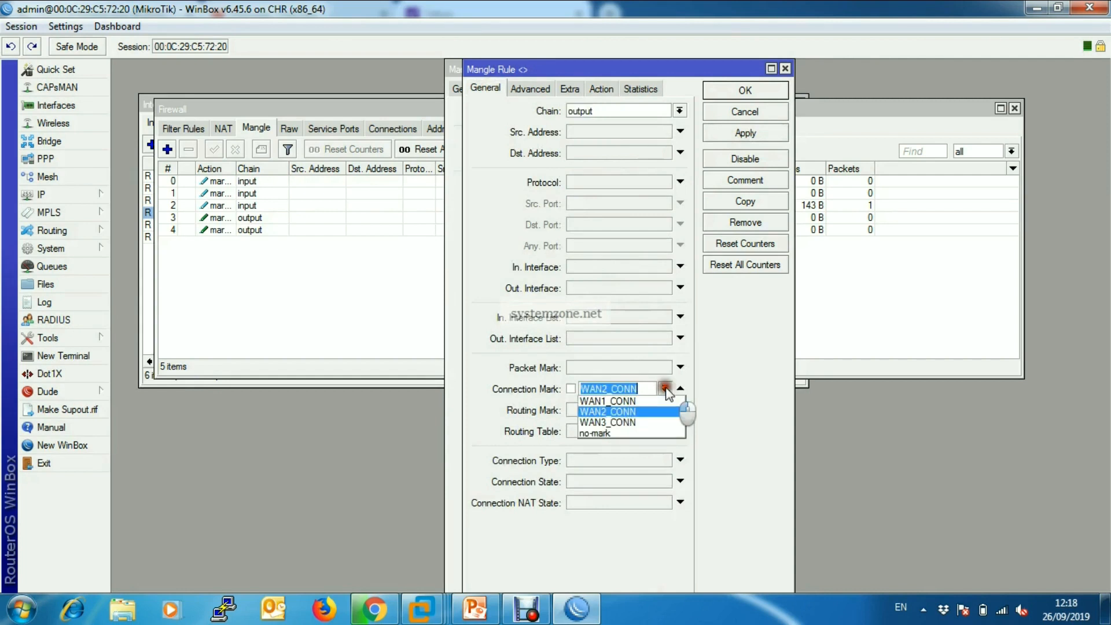
click(641, 424)
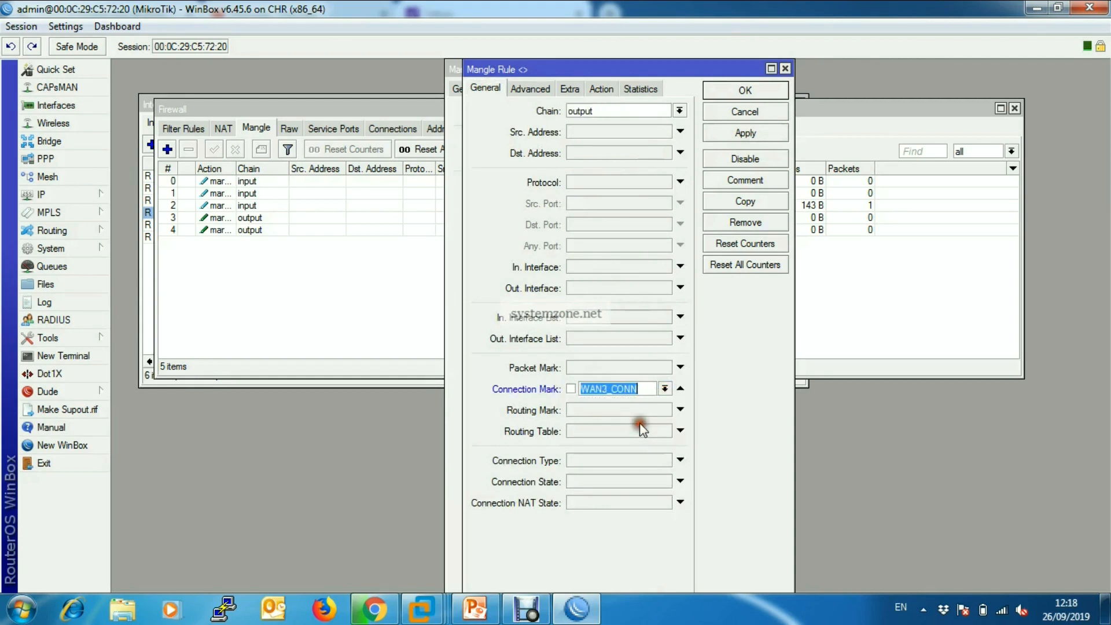
click(602, 88)
click(610, 185)
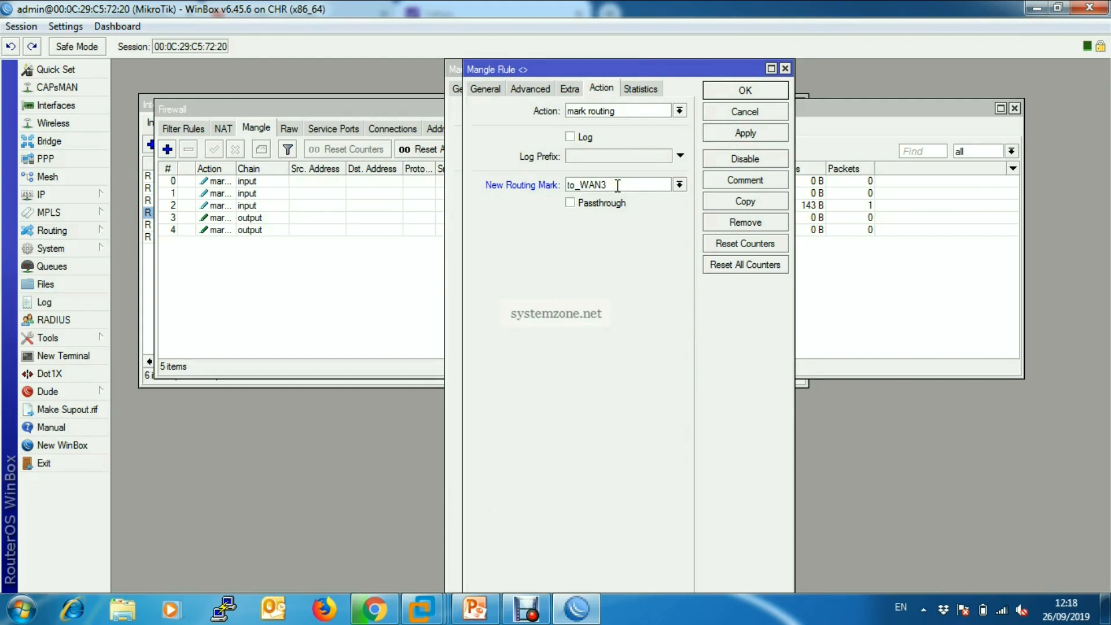
click(745, 132)
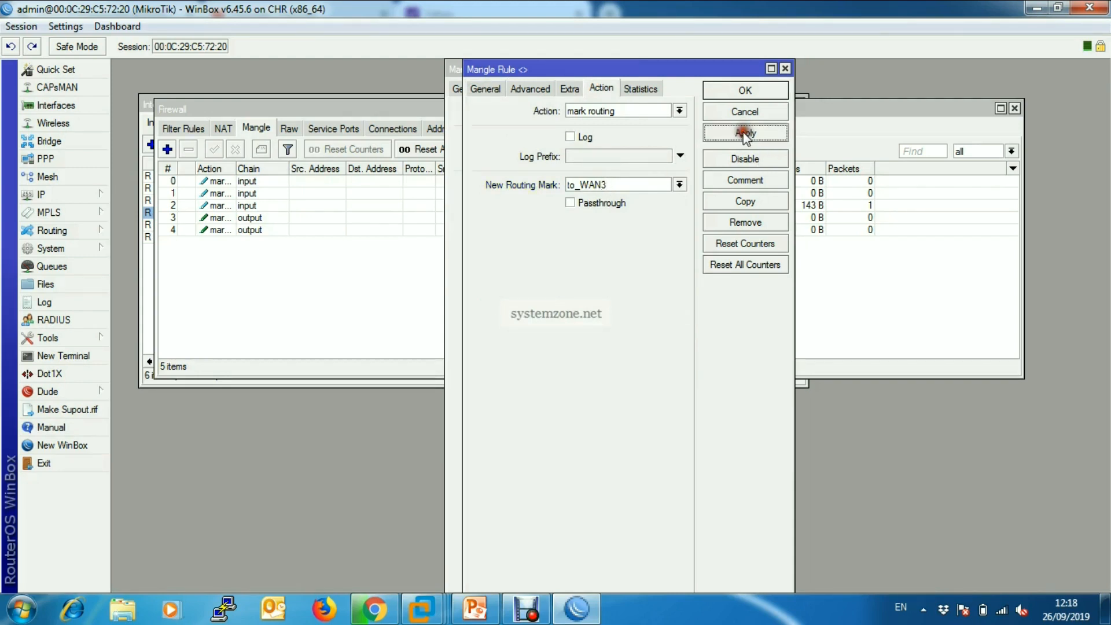
click(745, 91)
click(768, 69)
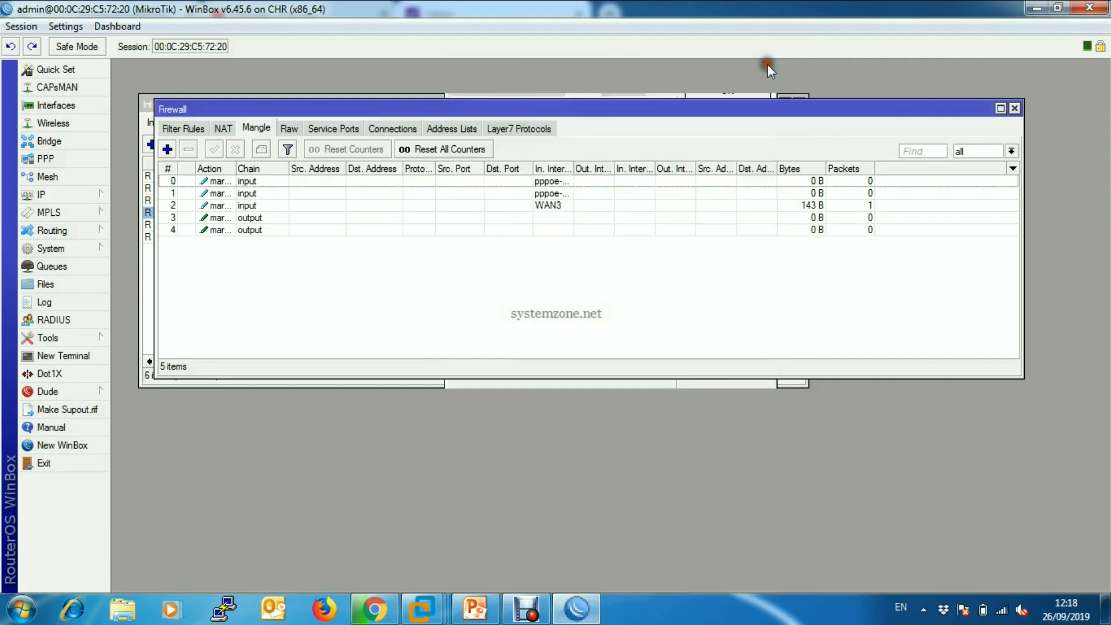
click(1016, 108)
Start a new 0.0.0.0/0 route in the IP route list with gateway pppoe-wan1 and check gateway set to ping.
click(72, 195)
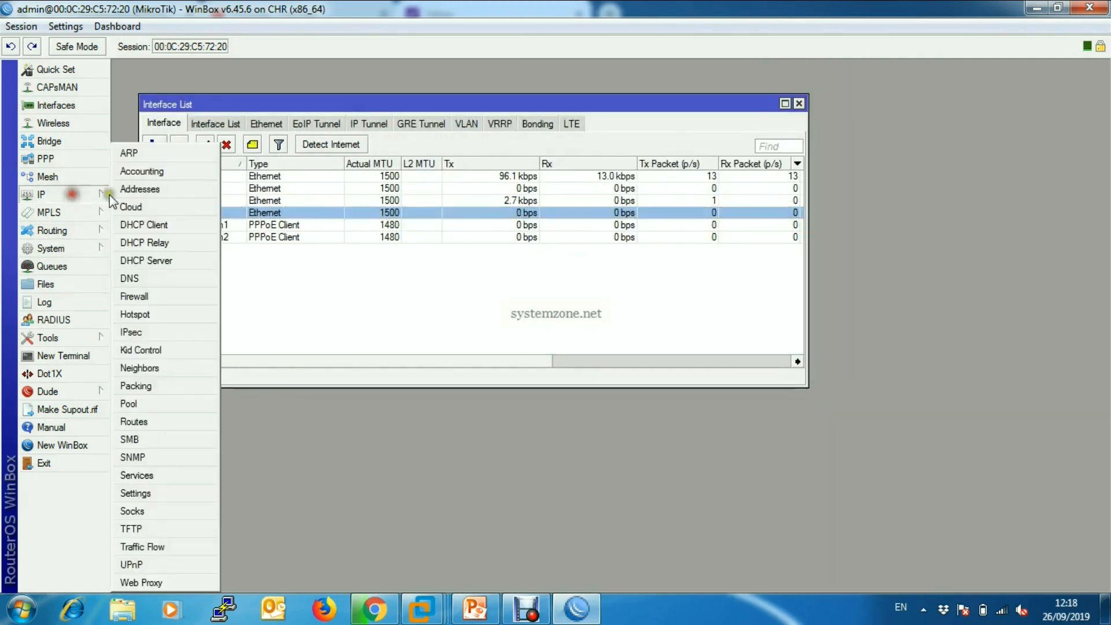
click(89, 196)
click(160, 422)
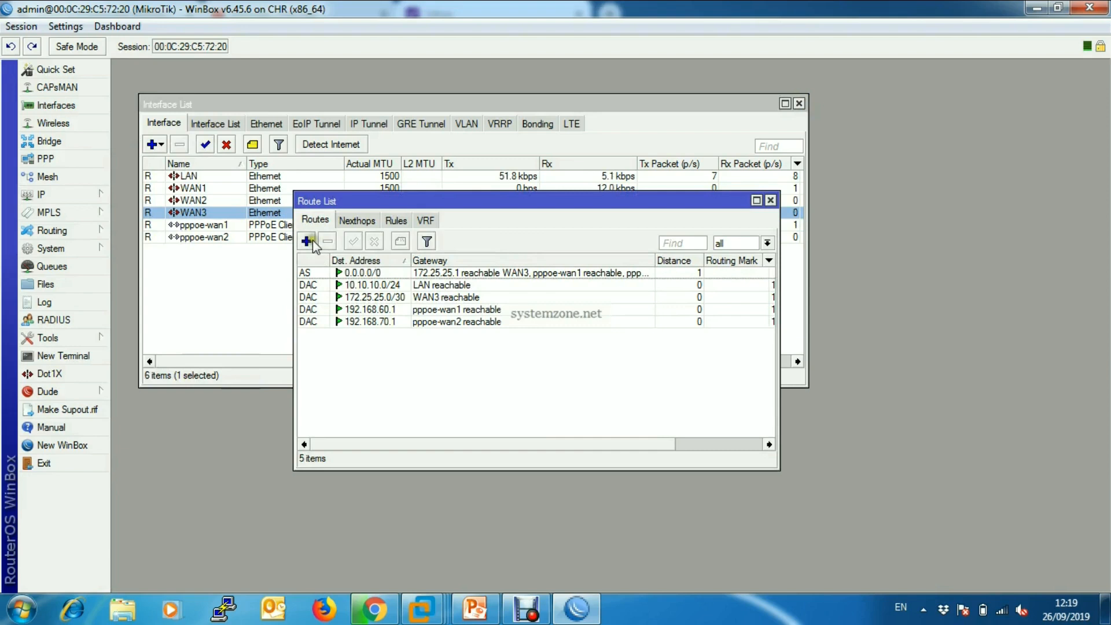
click(312, 241)
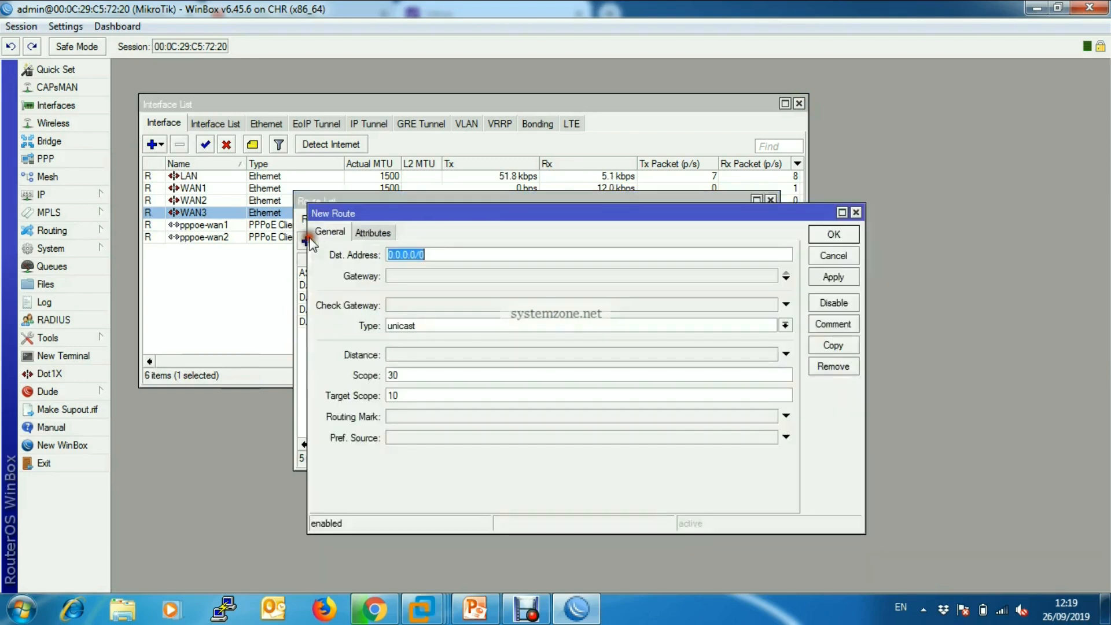
click(425, 281)
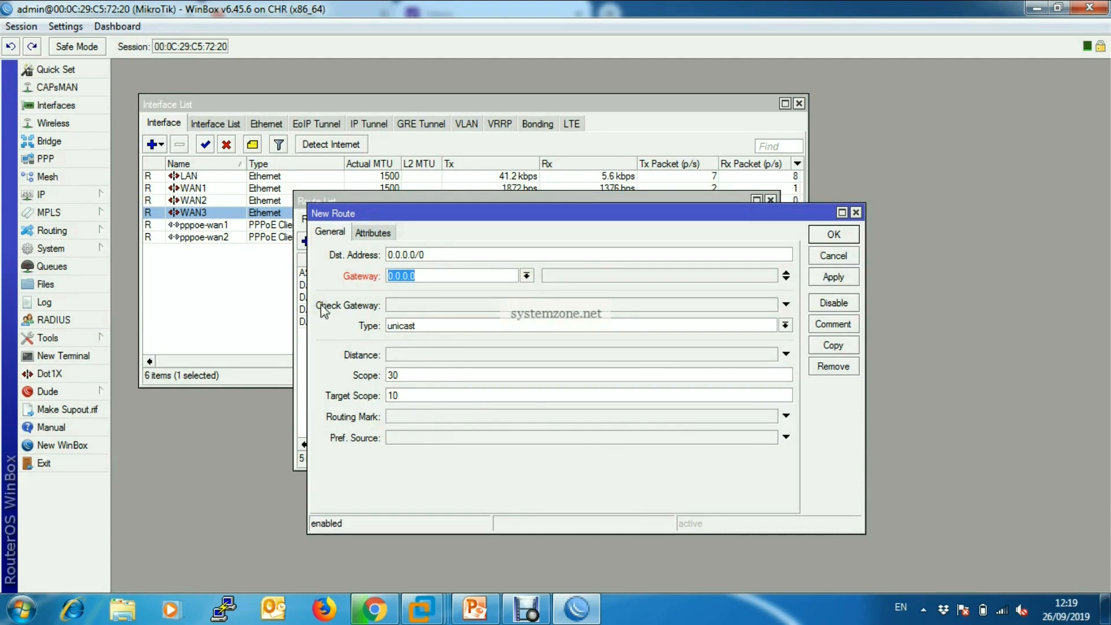
click(527, 276)
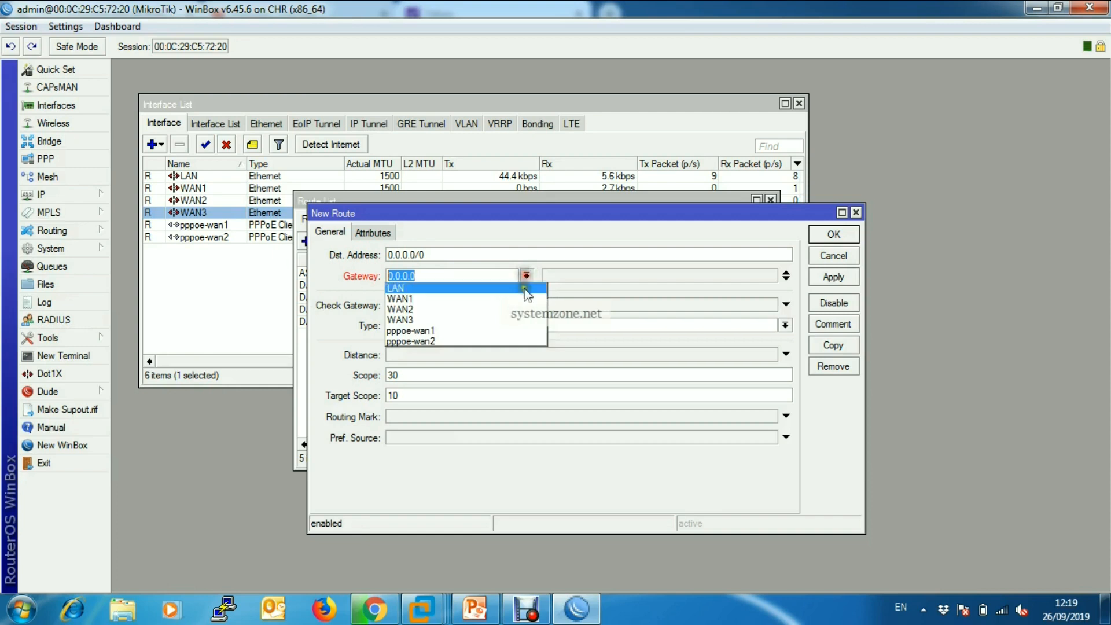
click(470, 331)
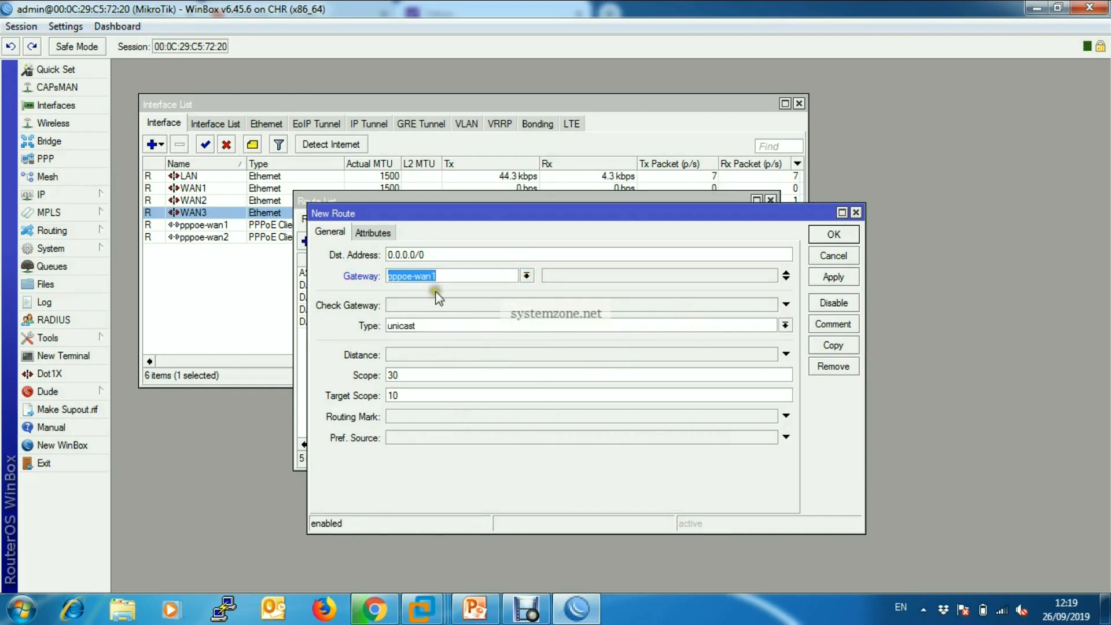
click(443, 305)
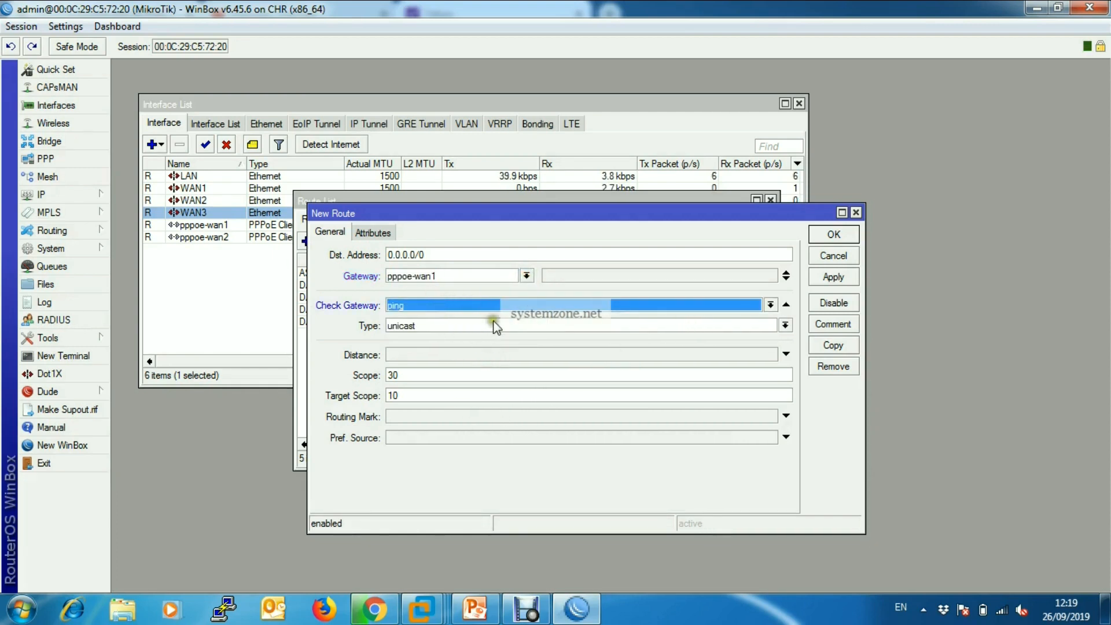
Set the new pppoe-wan1 route's routing mark to to_WAN1 and apply it.
click(409, 420)
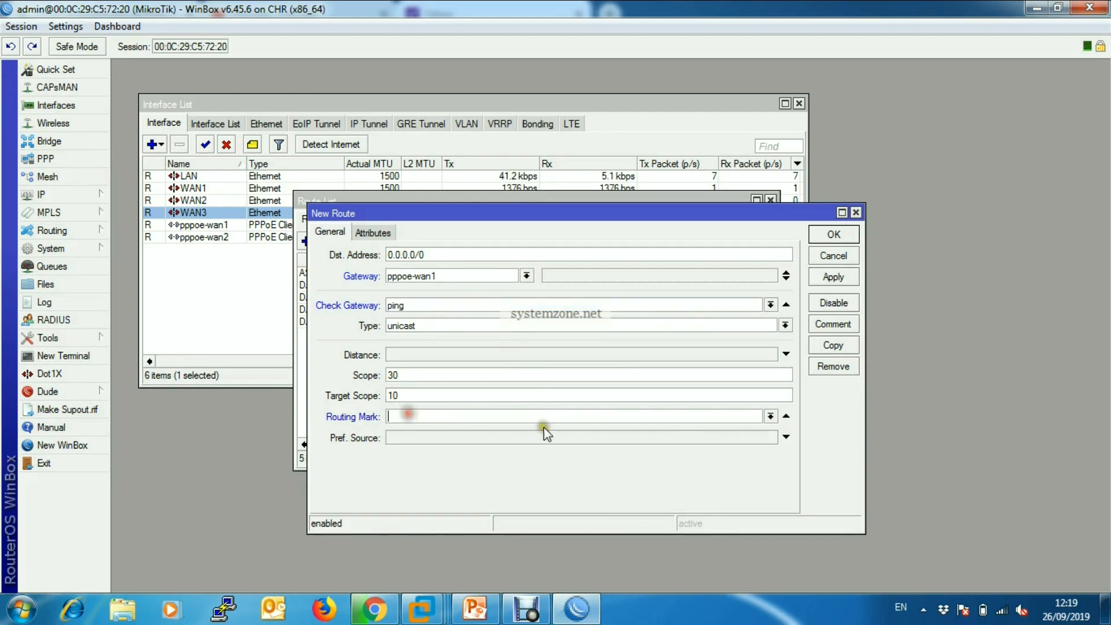
click(771, 416)
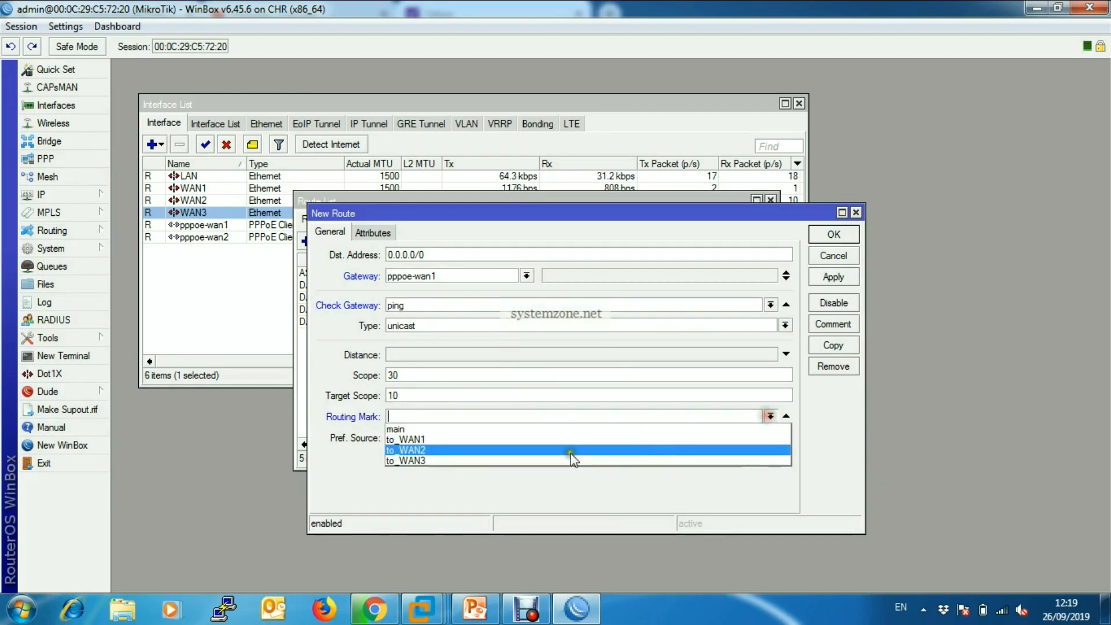
click(517, 439)
click(834, 277)
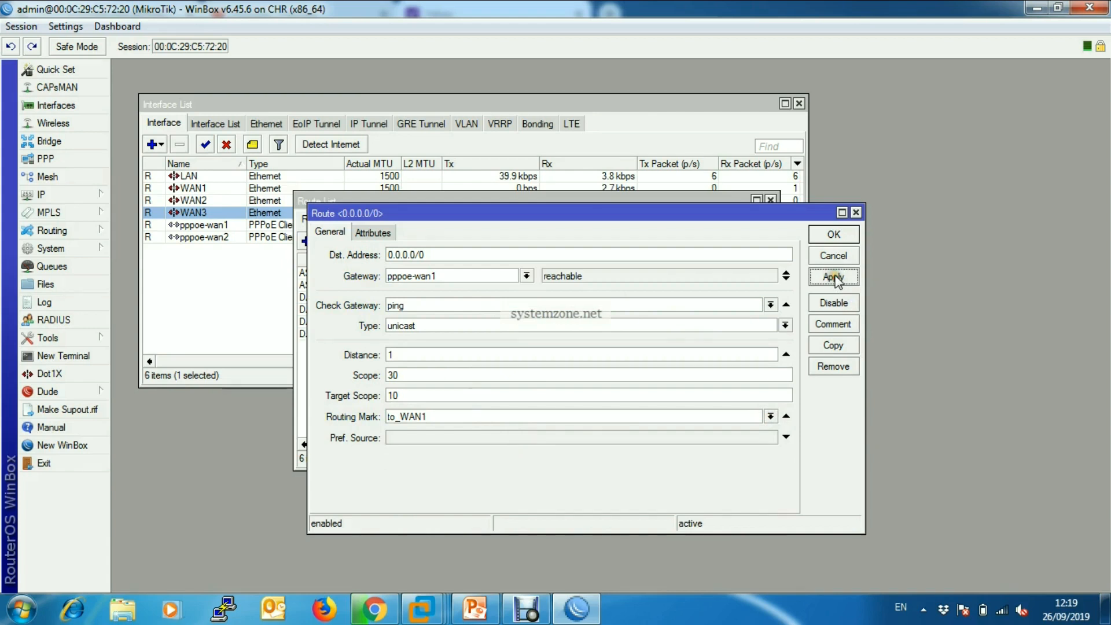
Copy the WAN1 route, set the copy's gateway to pppoe-wan2 and routing mark to to_WAN2, and apply it.
click(833, 346)
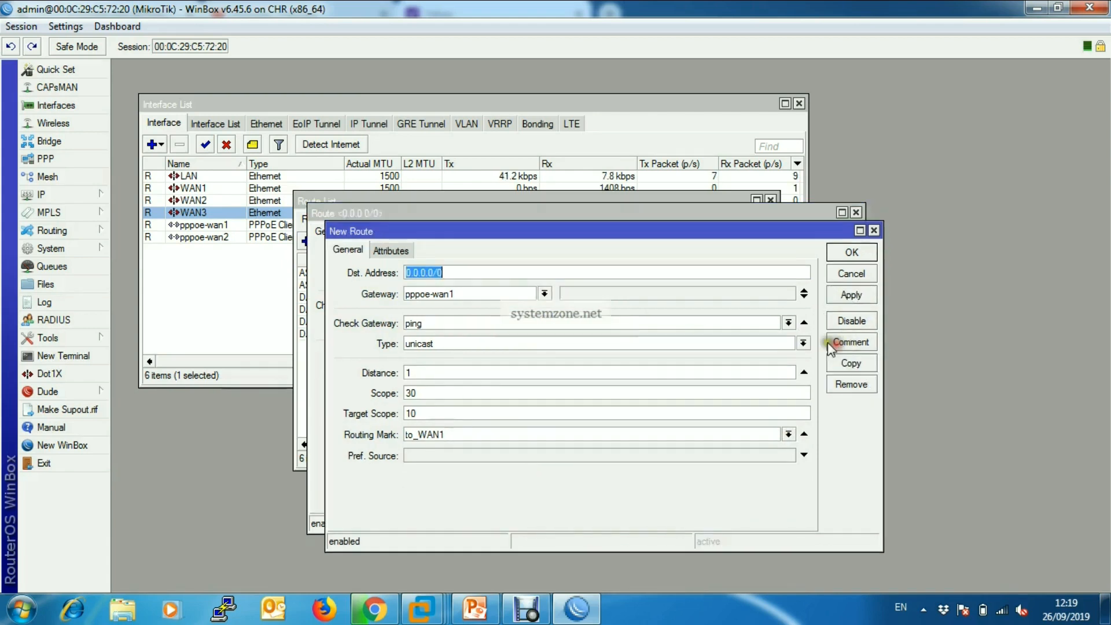
click(544, 293)
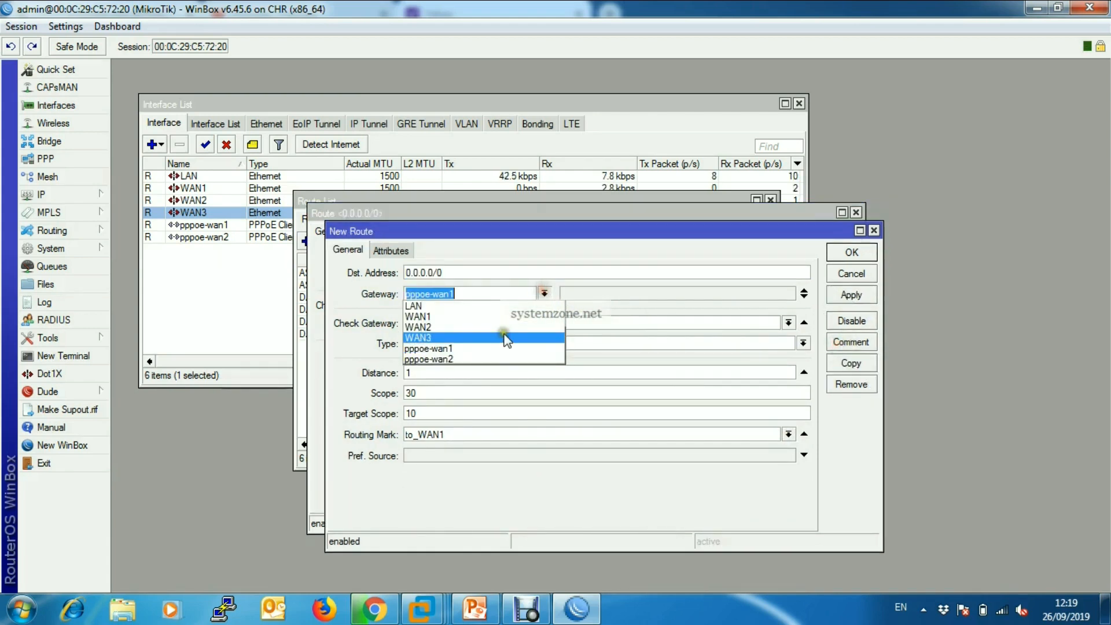
click(479, 359)
click(789, 434)
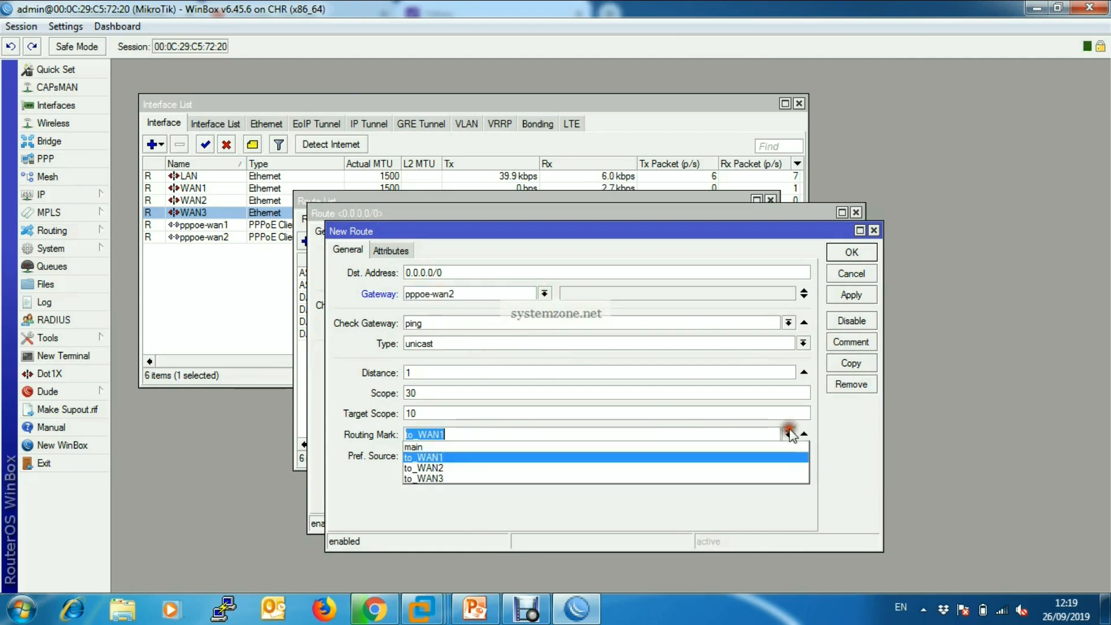
click(620, 467)
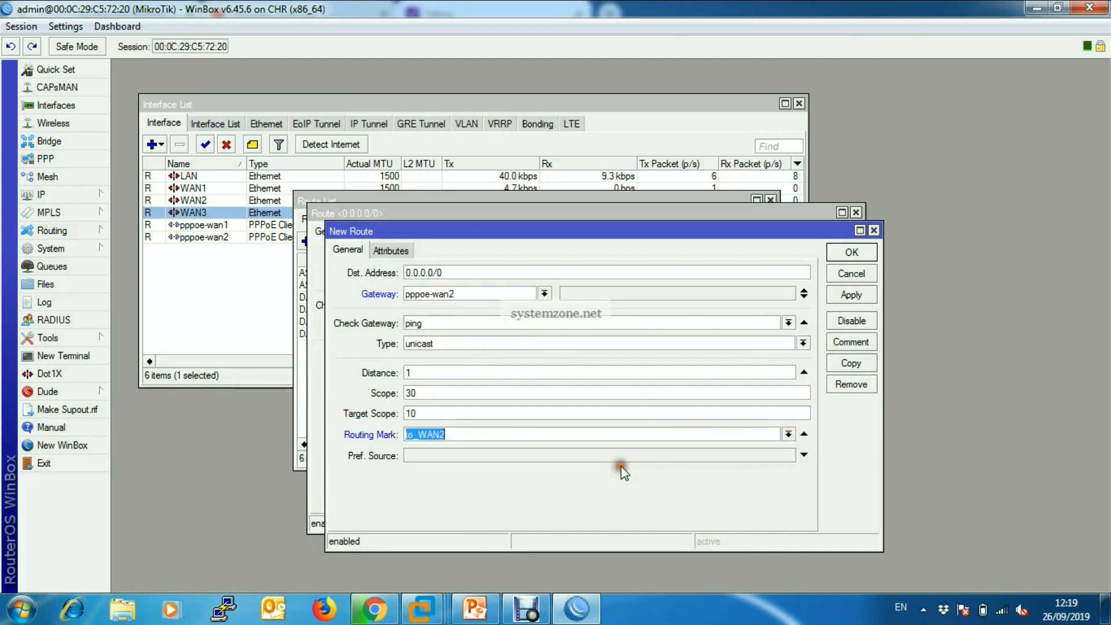
click(854, 296)
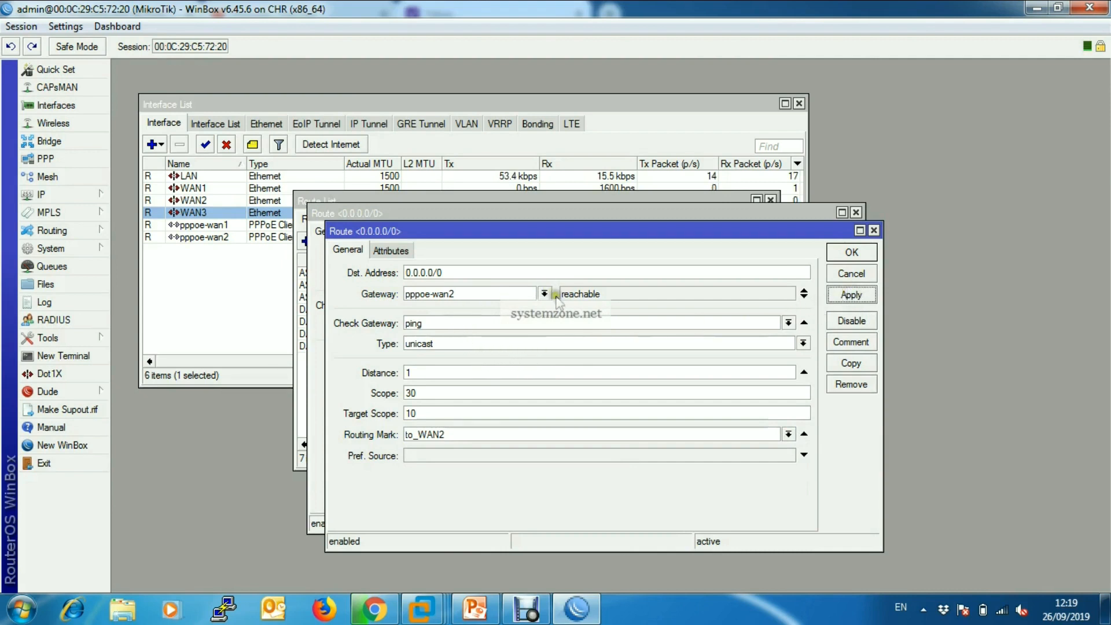
Copy the WAN2 route and set the copy's gateway to 172.25.25.1.
click(852, 363)
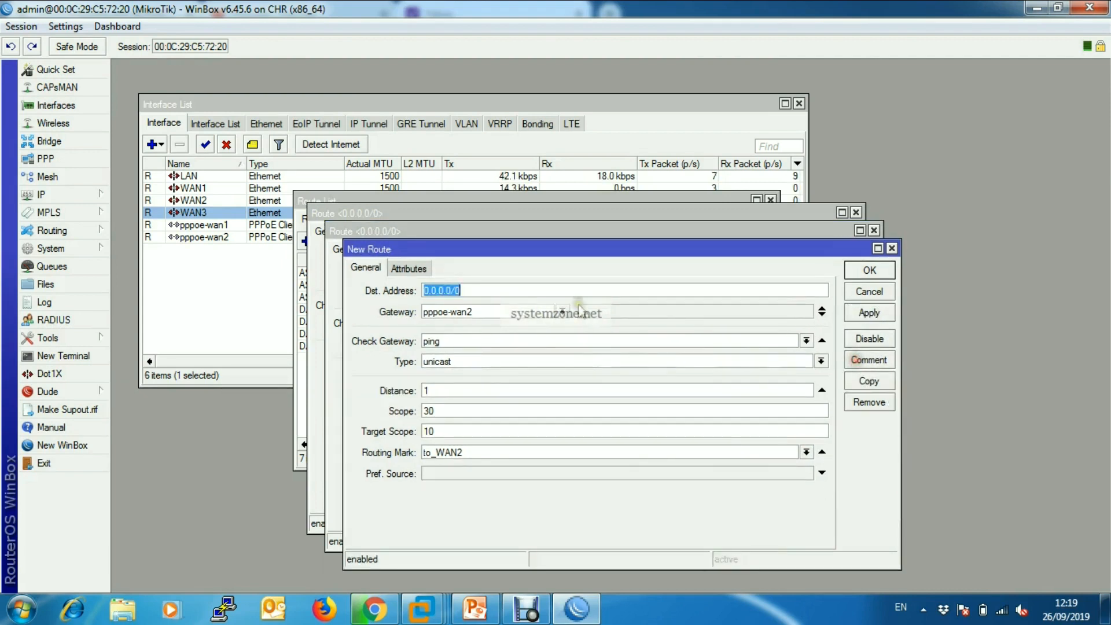
click(563, 312)
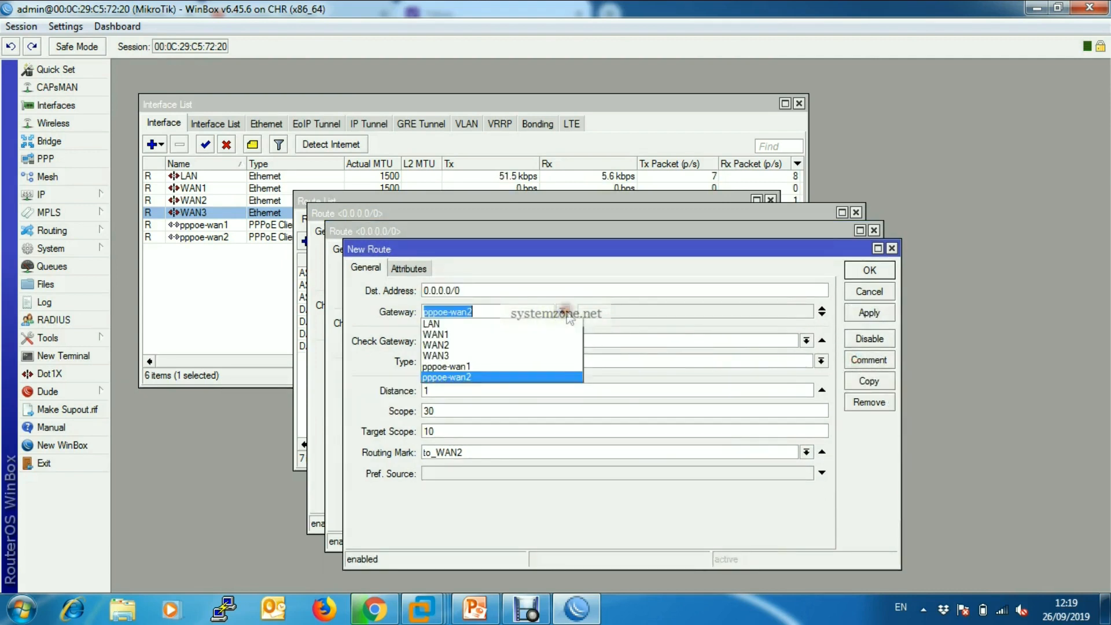
click(496, 313)
drag(496, 313, 301, 304)
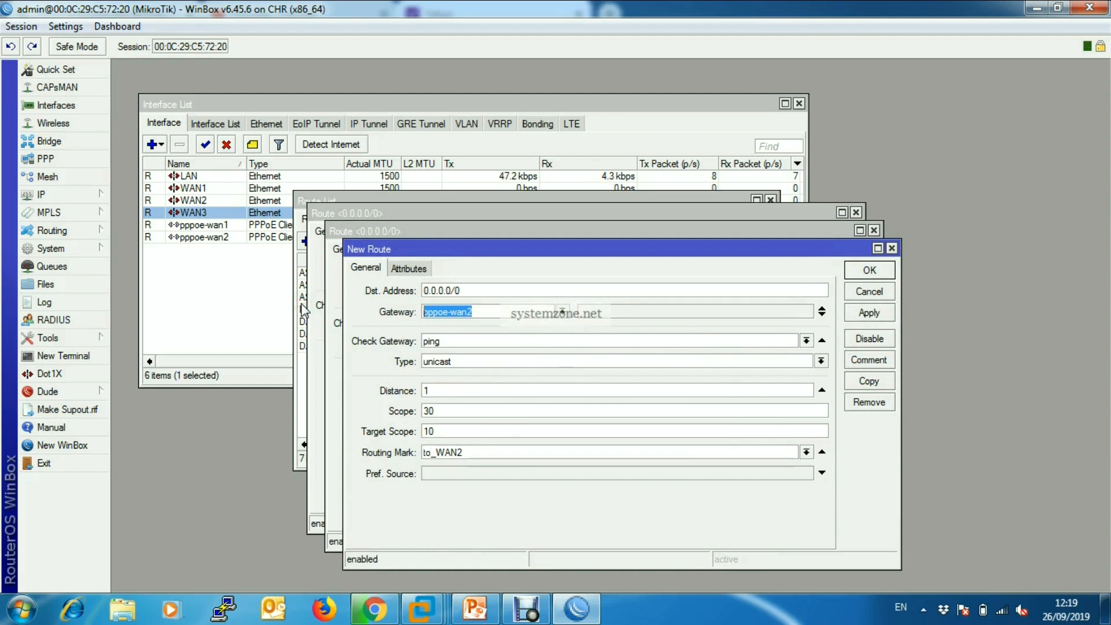
text(172.)
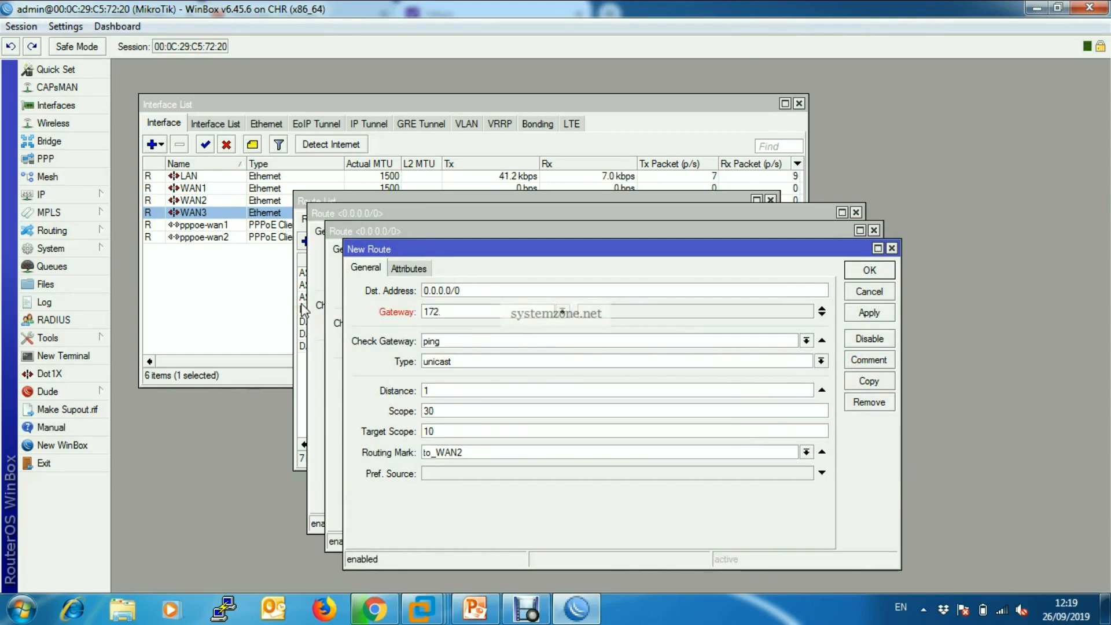
text(25.25.1)
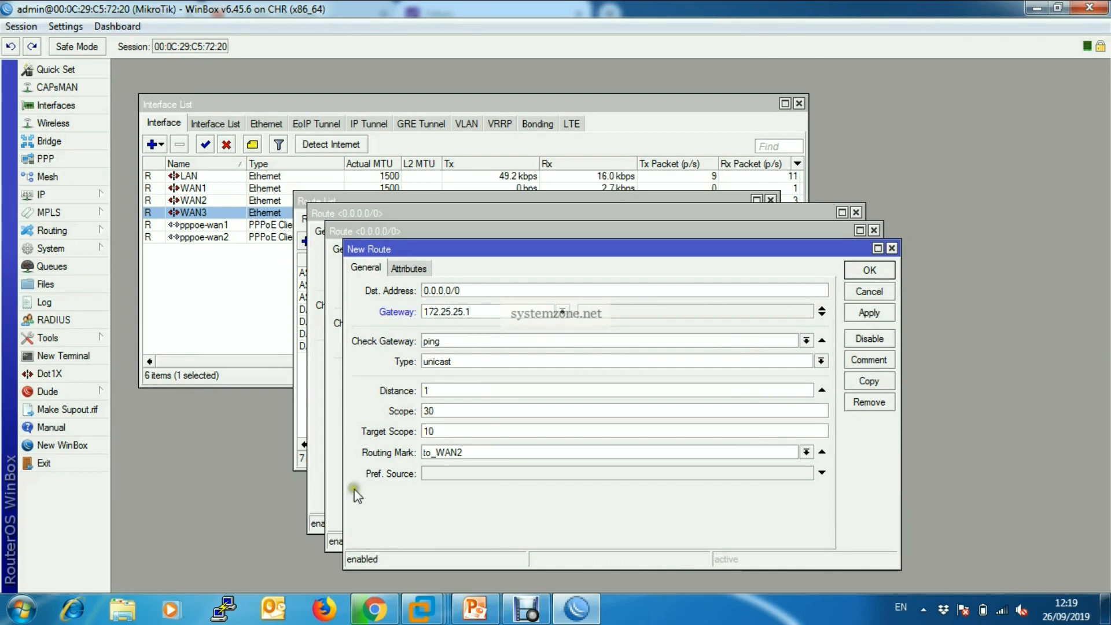
Set the 172.25.25.1 route's routing mark to to_WAN3, save it, and close the other open route windows.
click(806, 452)
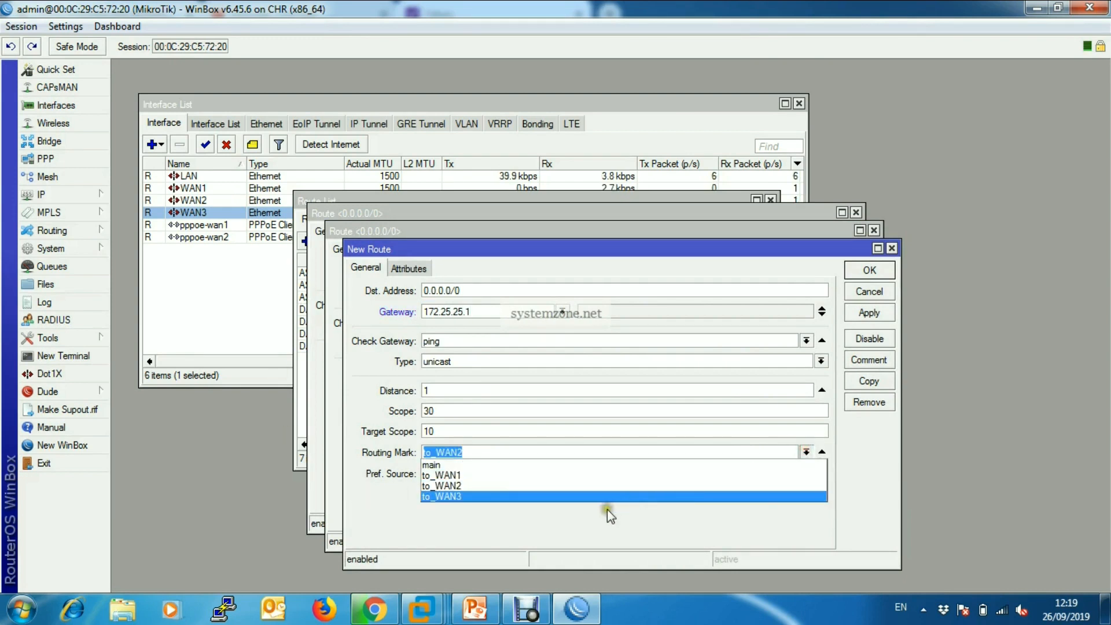
click(607, 496)
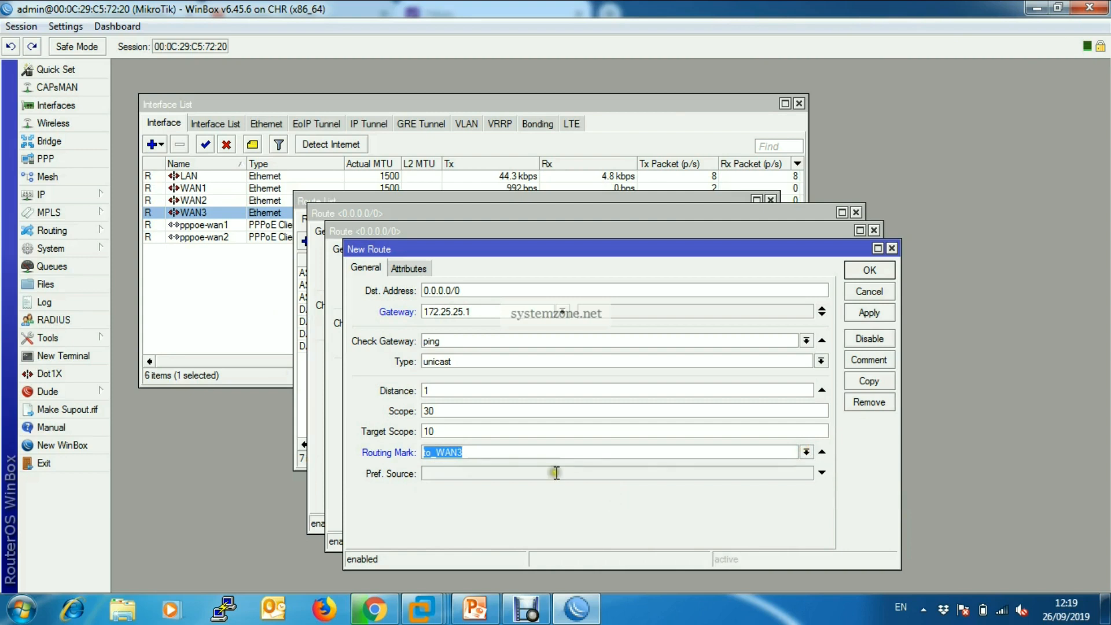
click(868, 312)
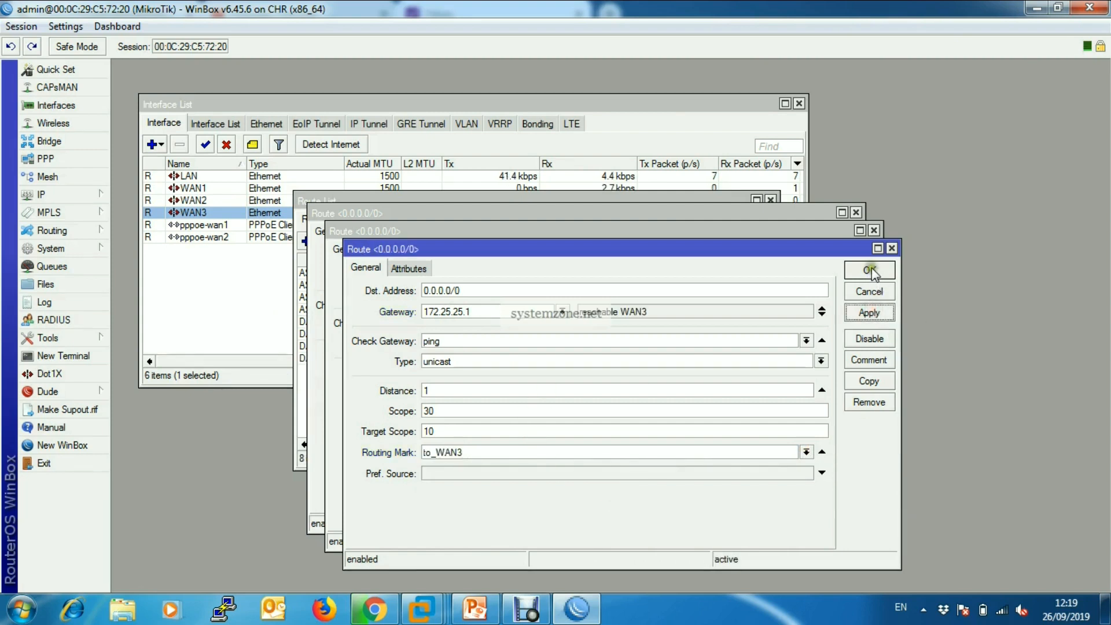
click(871, 271)
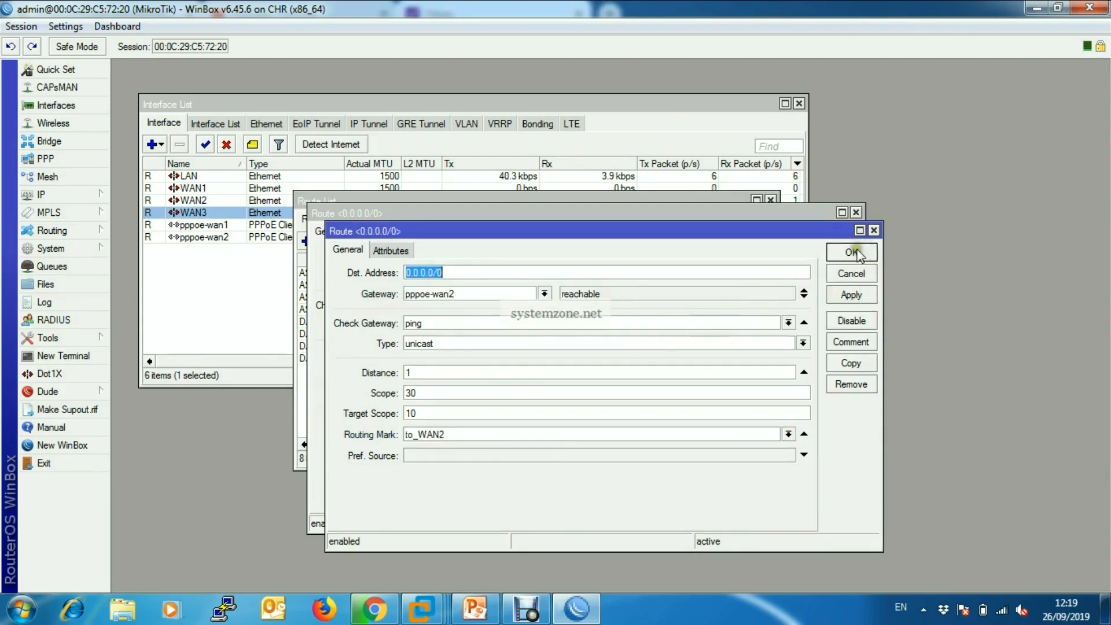
click(852, 252)
click(855, 213)
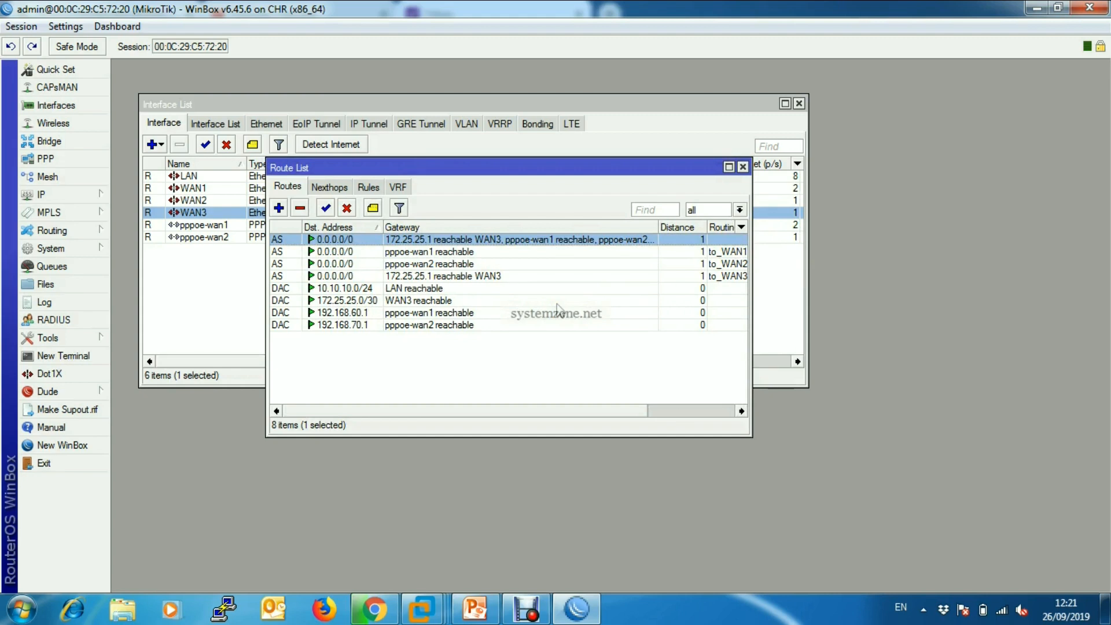
Set check gateway to ping on the default route that combines all three gateways, and save it.
double_click(514, 240)
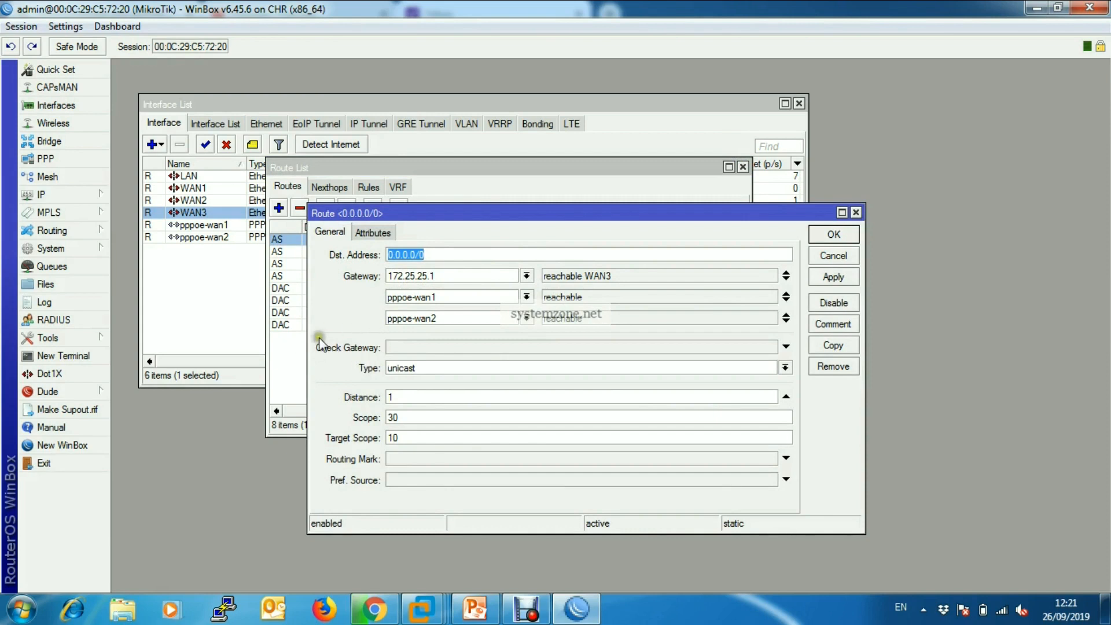
click(596, 348)
click(624, 364)
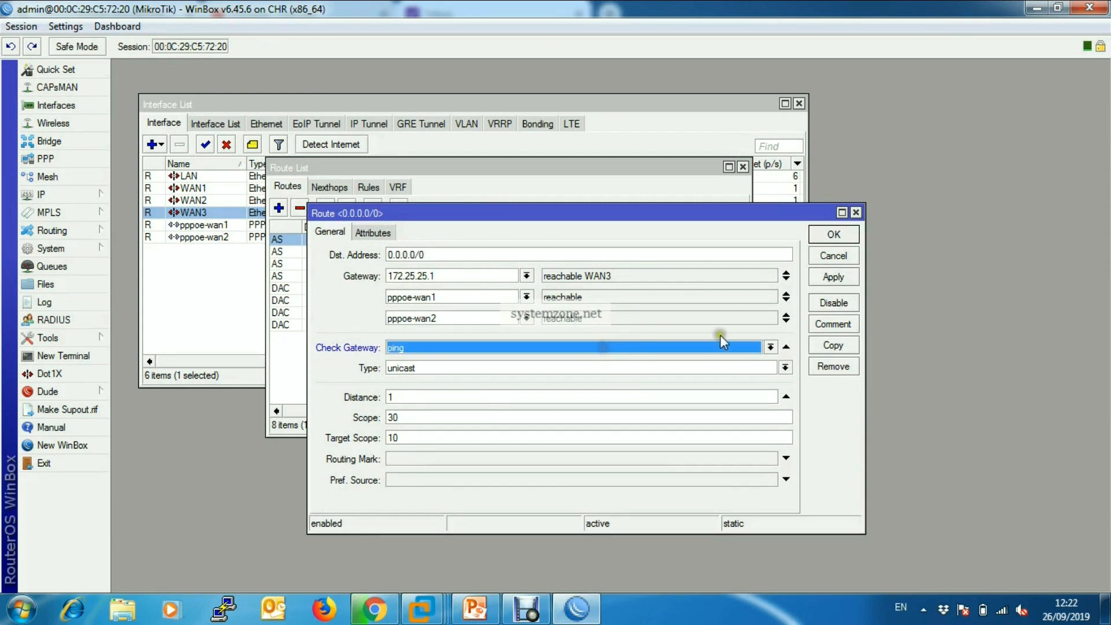
click(770, 347)
click(694, 368)
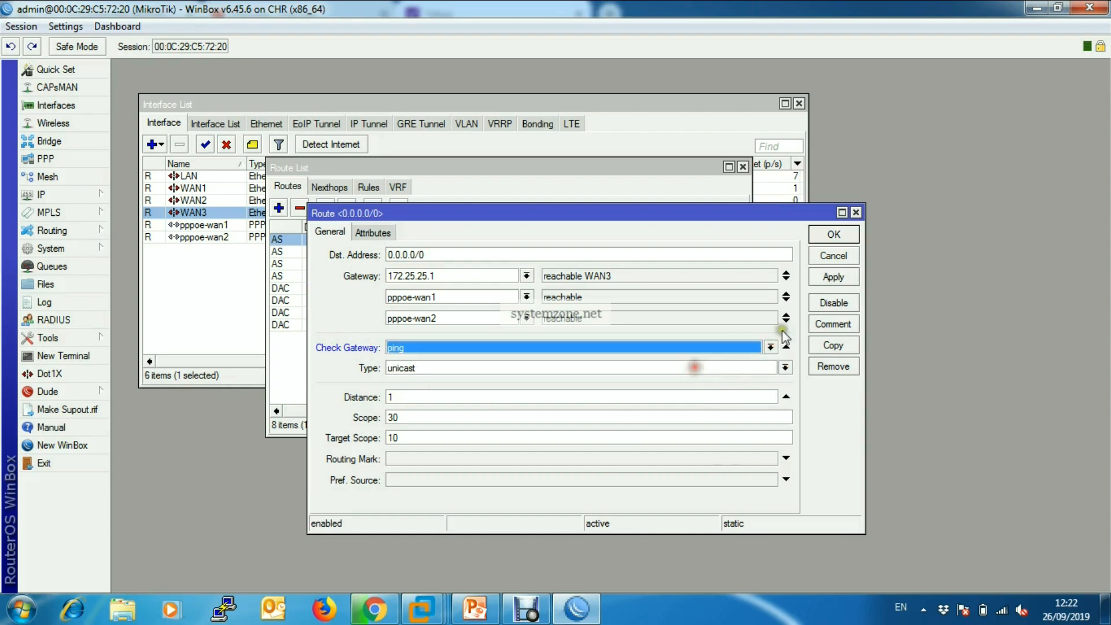
click(833, 277)
click(833, 234)
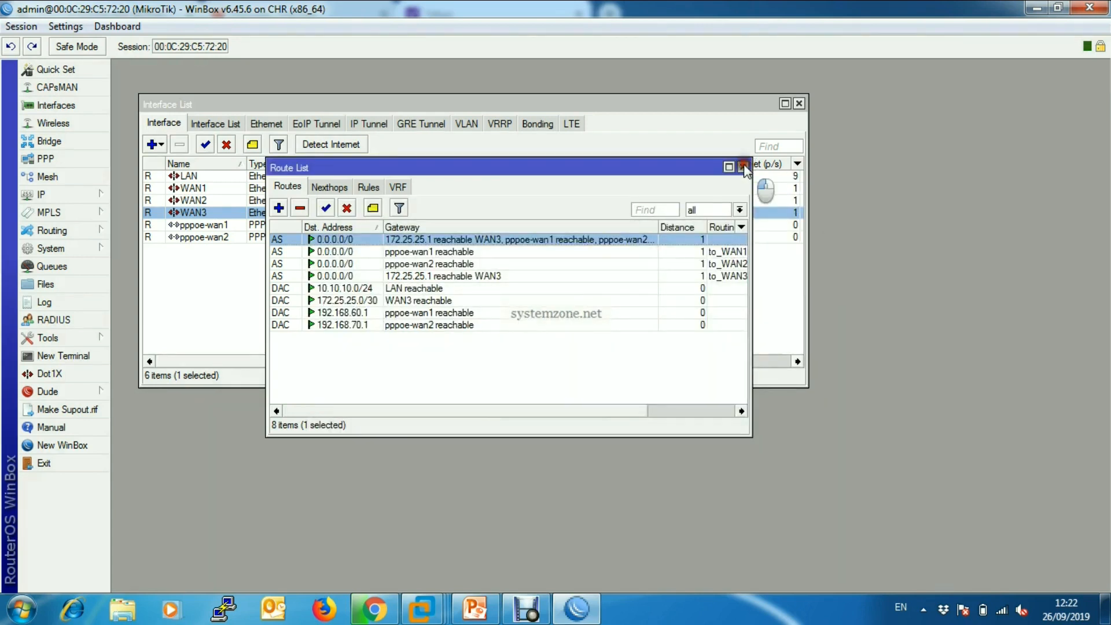
Close the route and interface lists, and minimize the router configuration and browser windows.
click(743, 167)
click(799, 103)
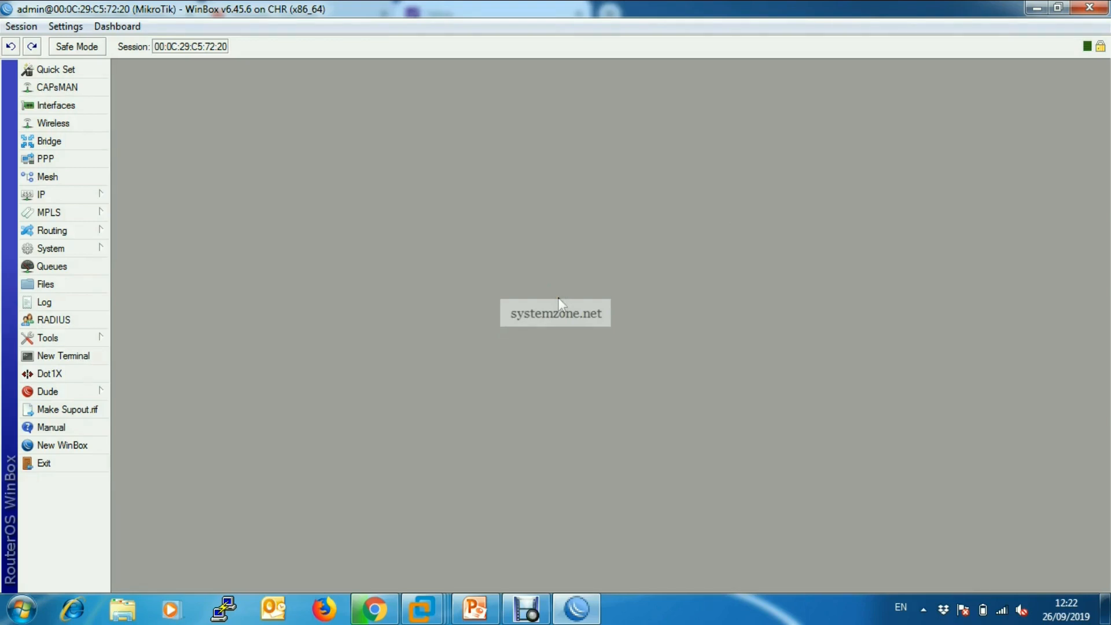
click(1037, 8)
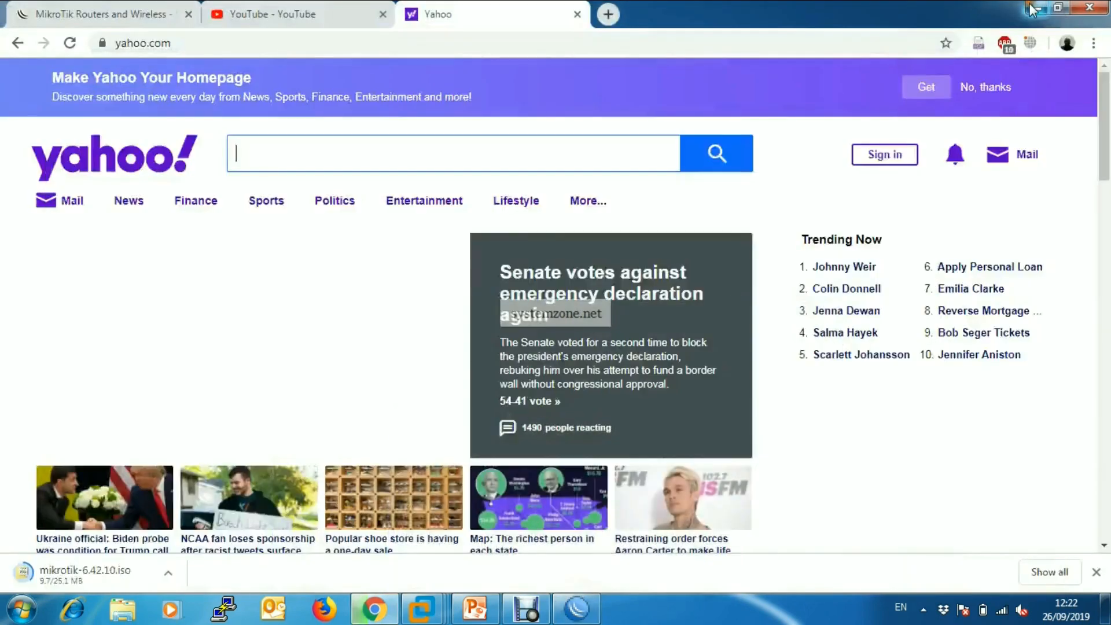
click(1039, 10)
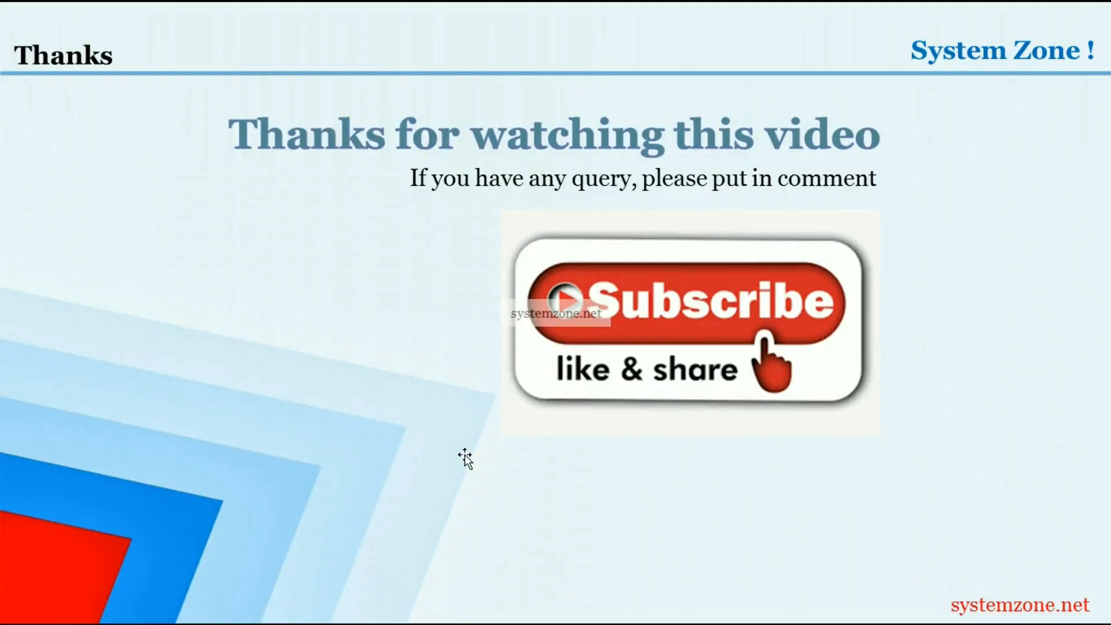